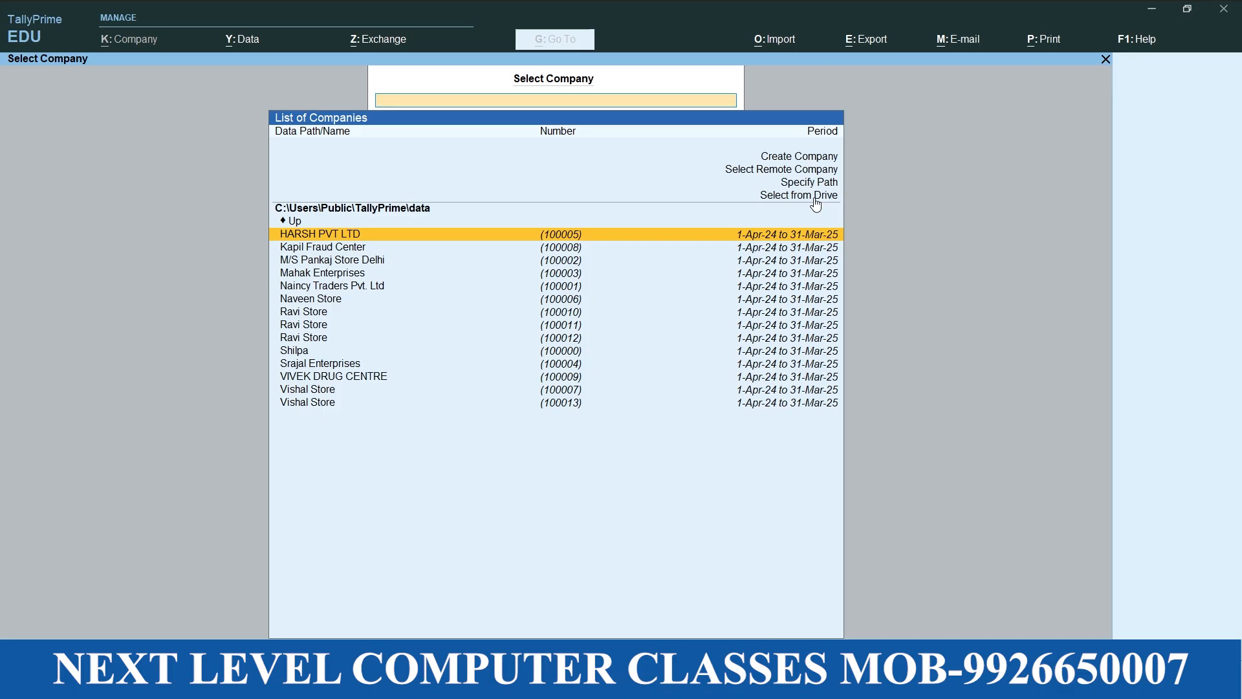
# Start creating a new company and name it "Vishal Store"
pyautogui.press('Up')
pyautogui.press('Up')
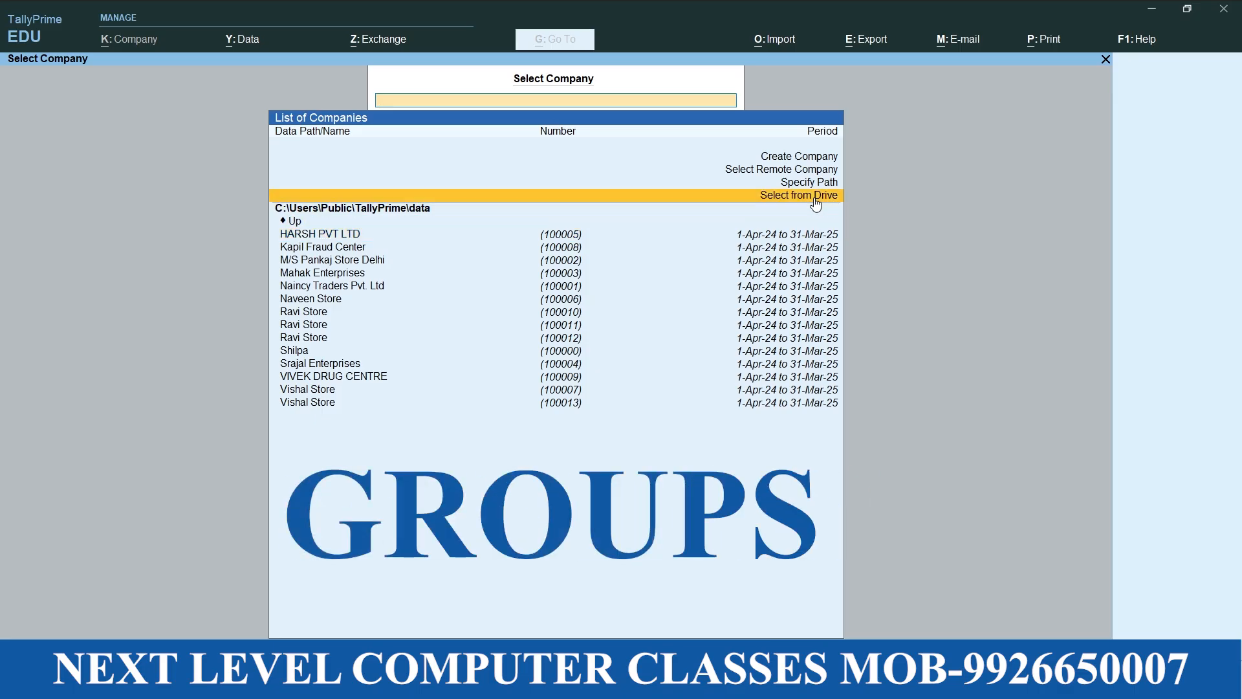
pyautogui.press('Up')
pyautogui.press('Up')
pyautogui.press('Up')
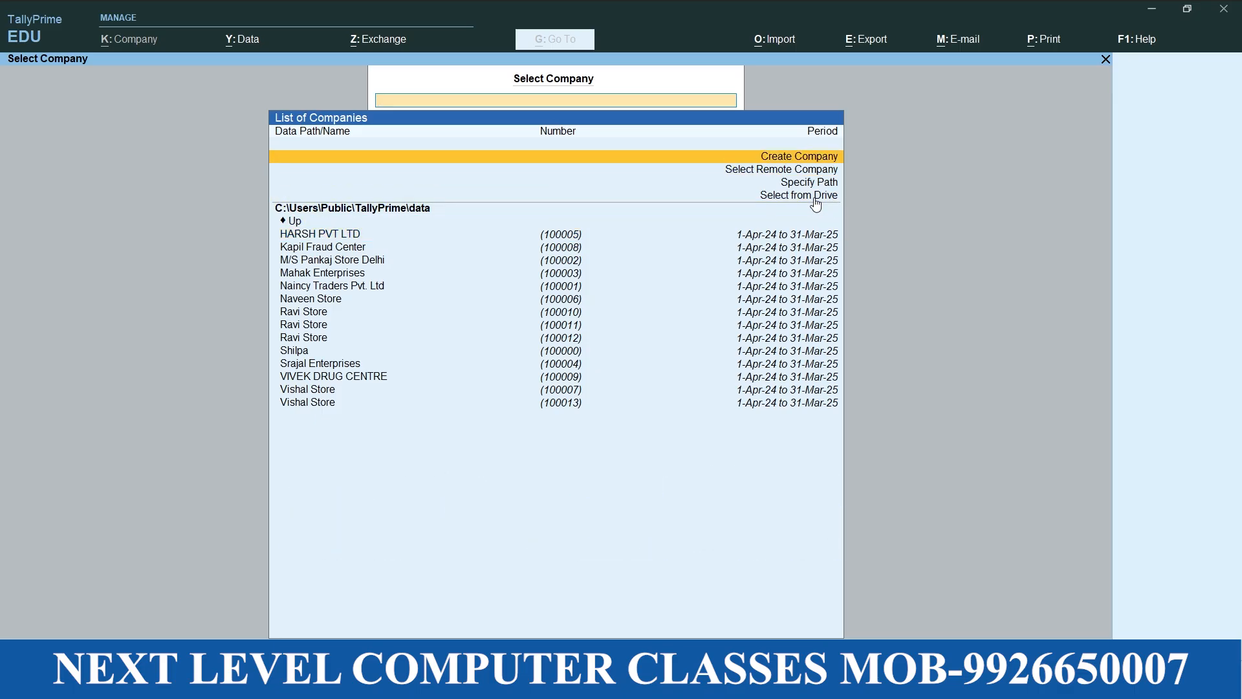
pyautogui.press('Return')
pyautogui.write('Vish')
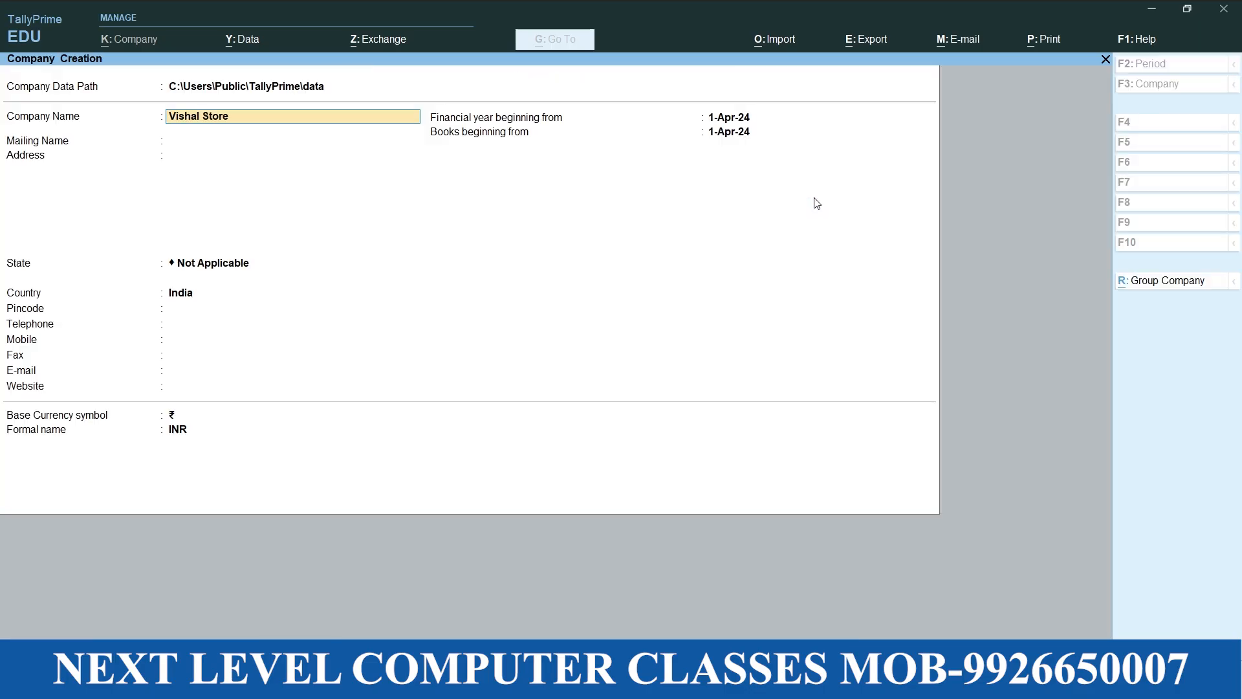
pyautogui.write('al Store')
pyautogui.press('Return')
pyautogui.press('Return')
pyautogui.press('Return')
pyautogui.press('Return')
pyautogui.press('Return')
pyautogui.press('Return')
pyautogui.press('Return')
pyautogui.press('Return')
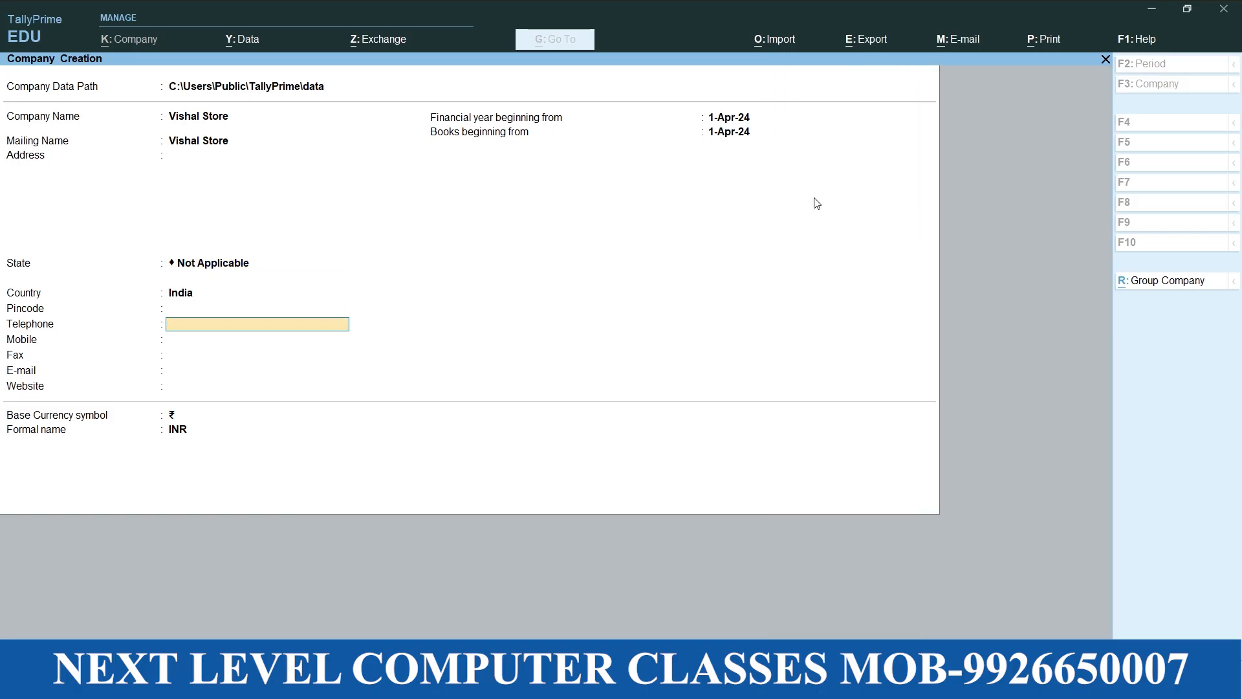
# Save the company with its remaining details at their defaults and accept the default company features
pyautogui.press('Return')
pyautogui.press('Return')
pyautogui.press('Return')
pyautogui.press('Return')
pyautogui.press('Return')
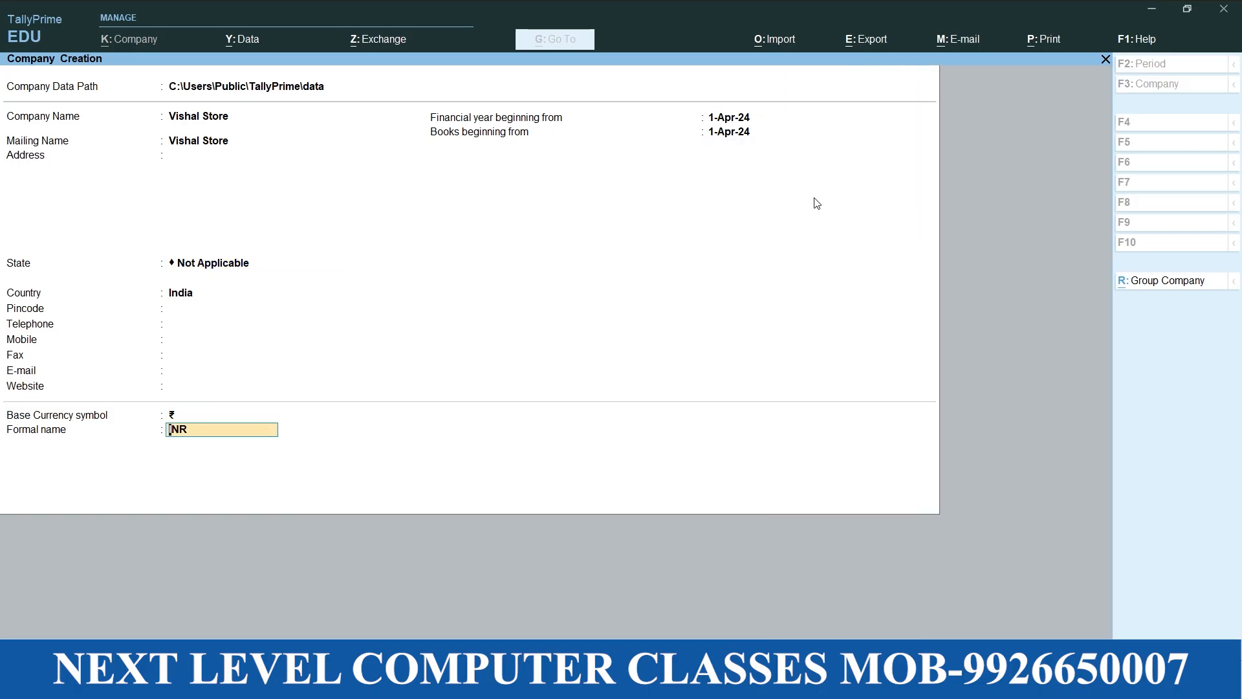
pyautogui.press('Return')
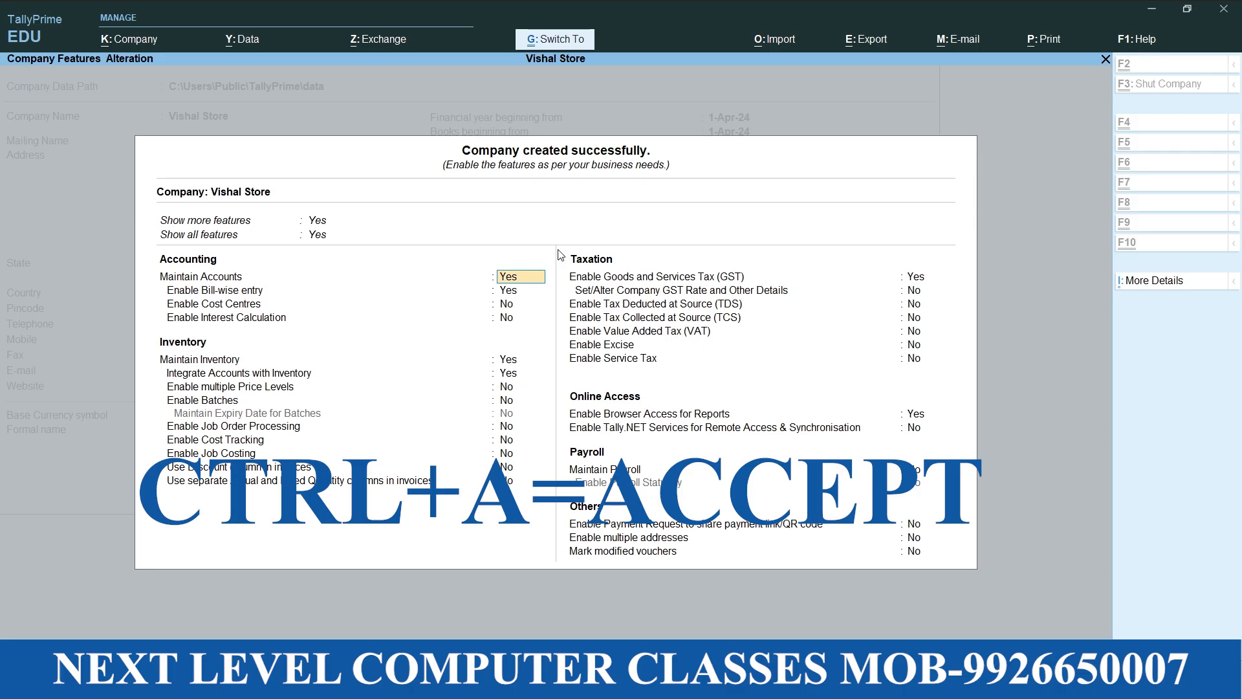
pyautogui.hotkey('ctrl', 'a')
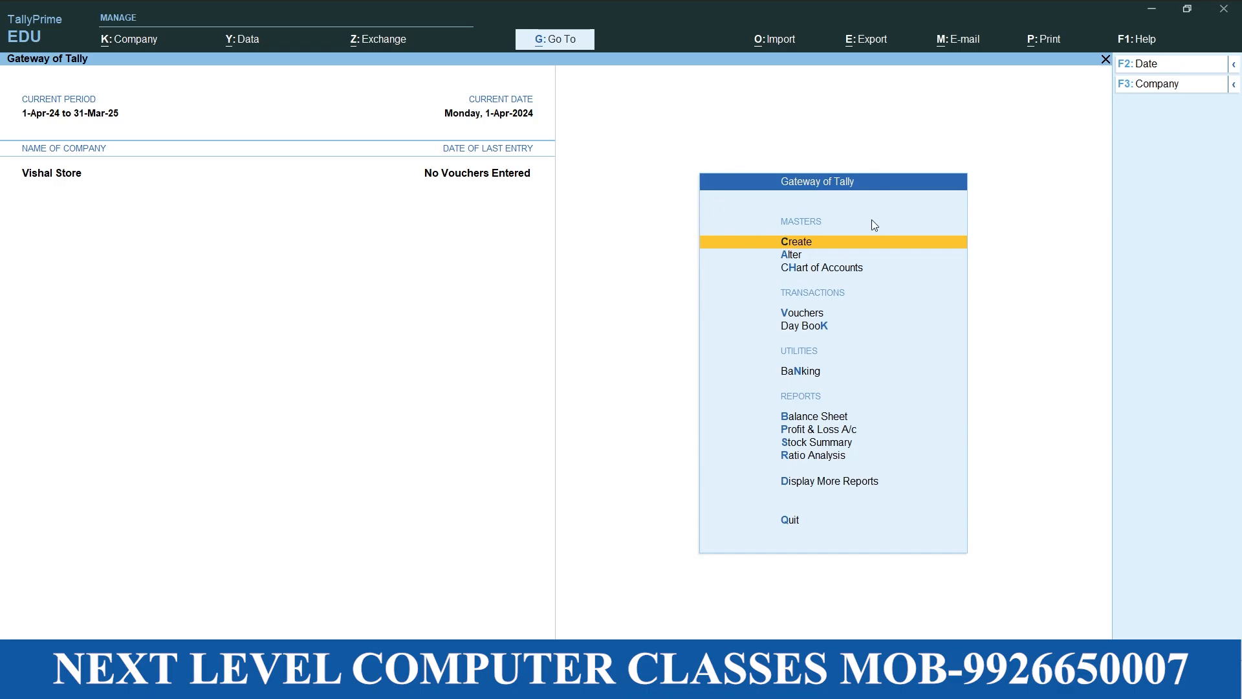
# Open accounting voucher creation for Vishal Store
pyautogui.press('Down')
pyautogui.press('Down')
pyautogui.press('Down')
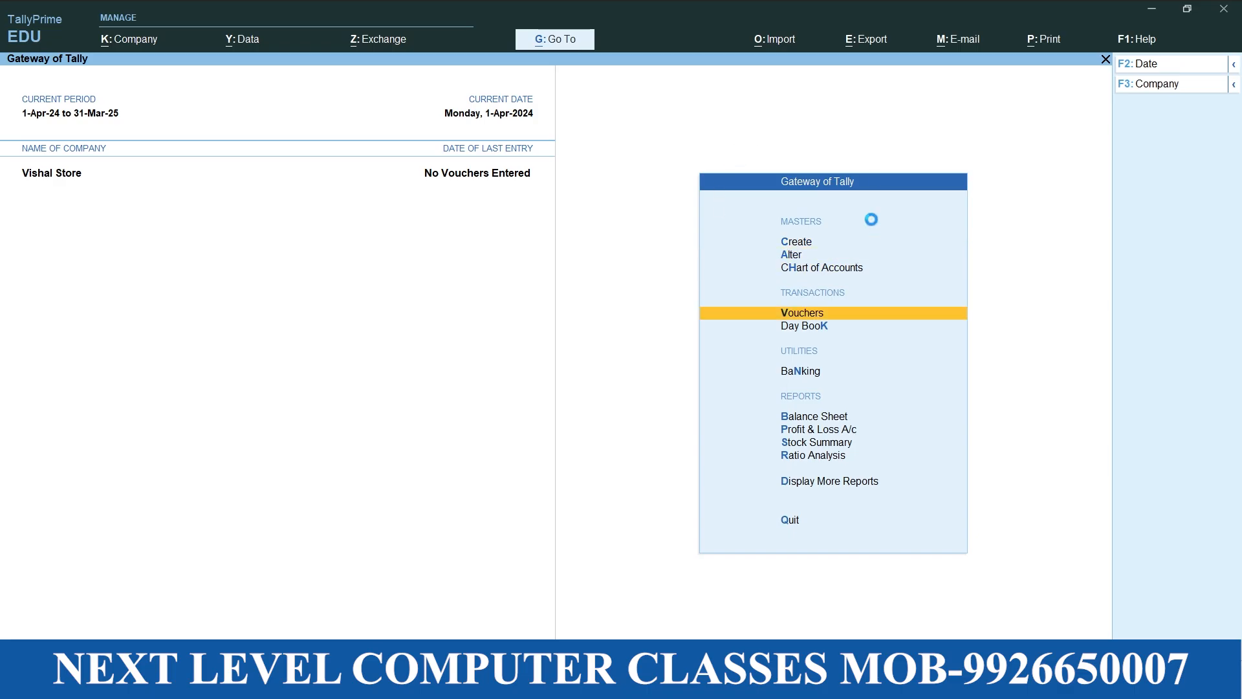
pyautogui.press('Return')
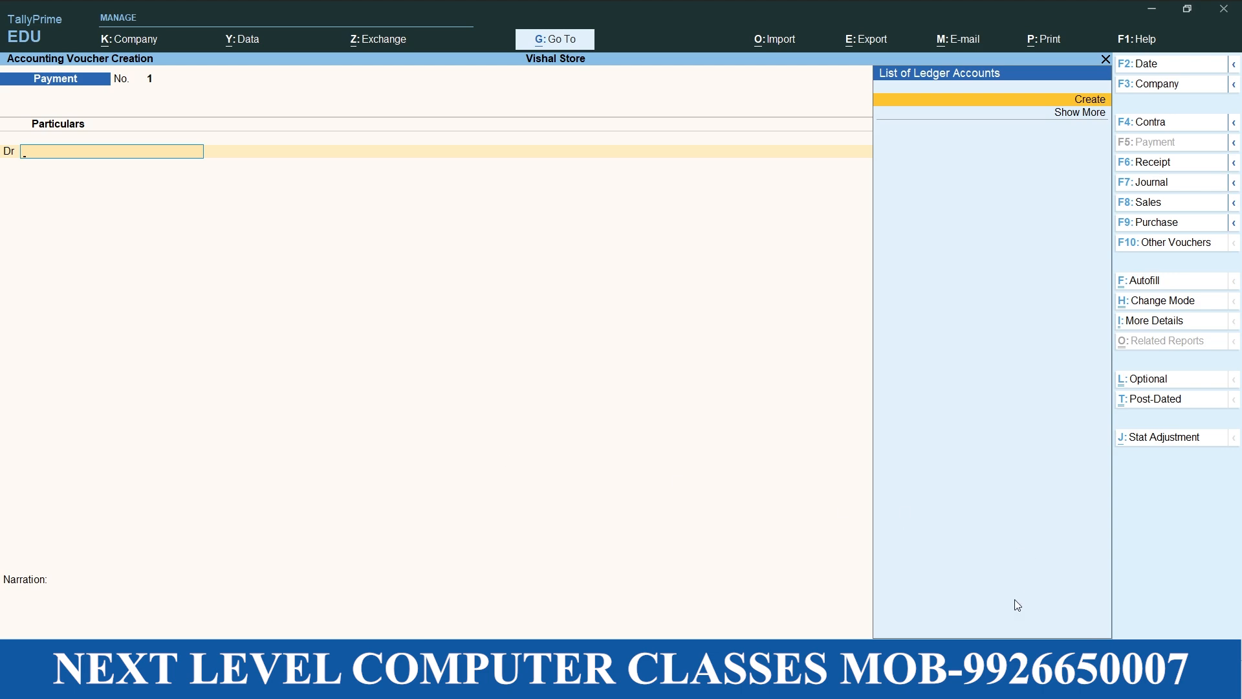
# Switch to the Word document "group" and read the Purchase Account notes and the cash purchase example
pyautogui.click(906, 683)
pyautogui.scroll(1, 552, 401)
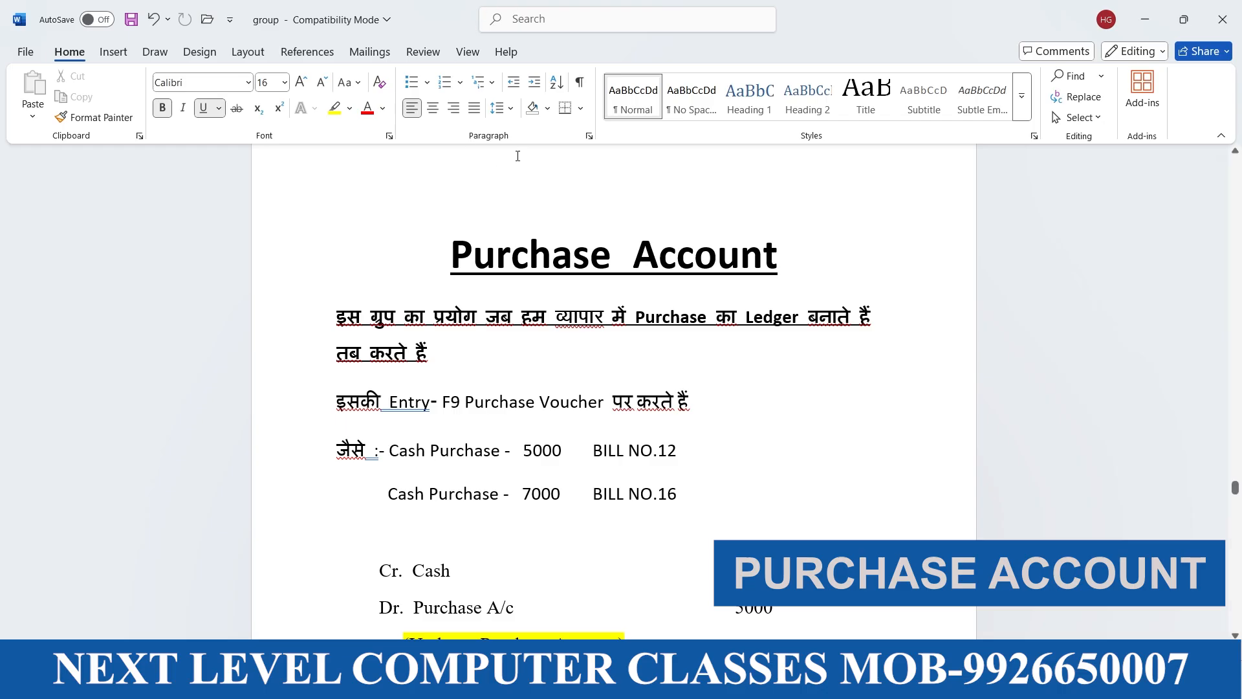
pyautogui.scroll(-2, 444, 445)
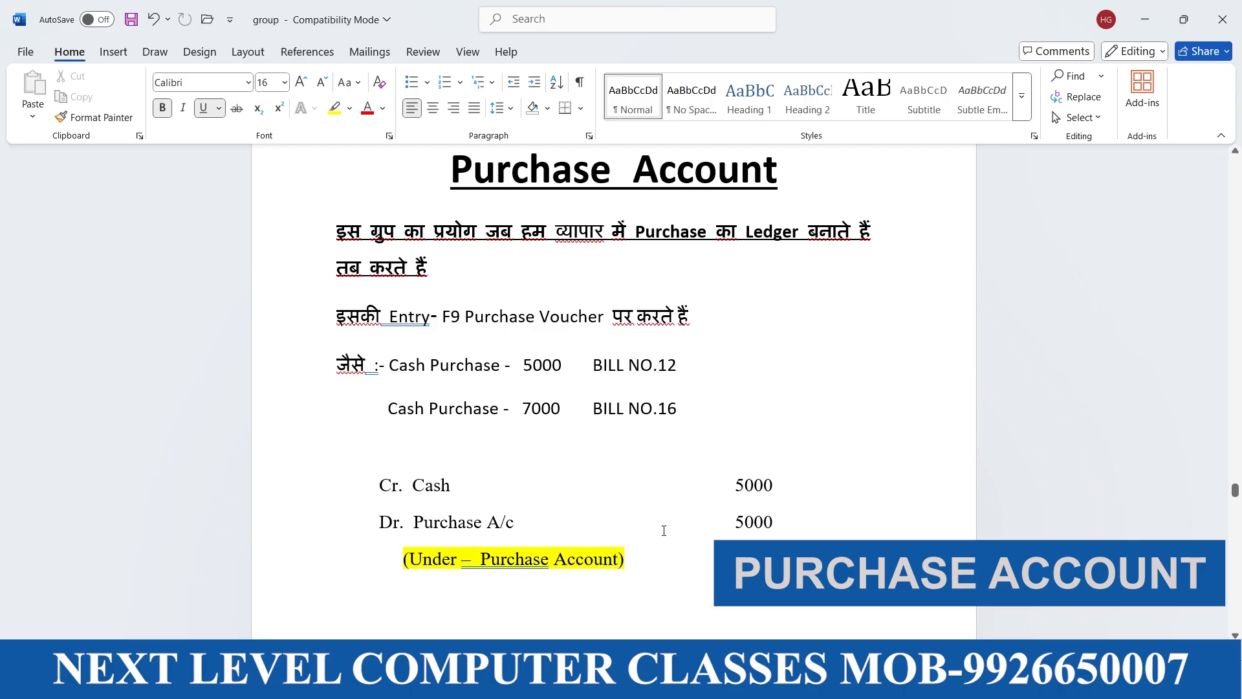
# Switch back to TallyPrime and open a Purchase voucher in As Voucher mode
pyautogui.hotkey('alt', 'Tab')
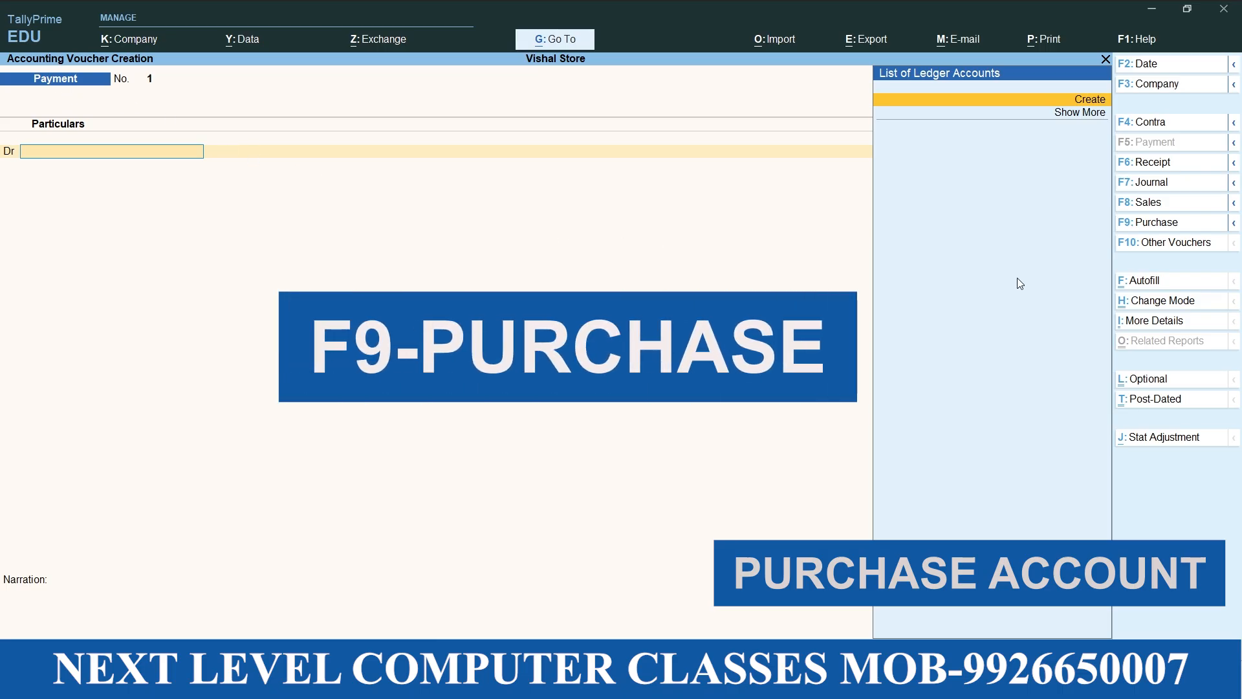
pyautogui.click(1176, 226)
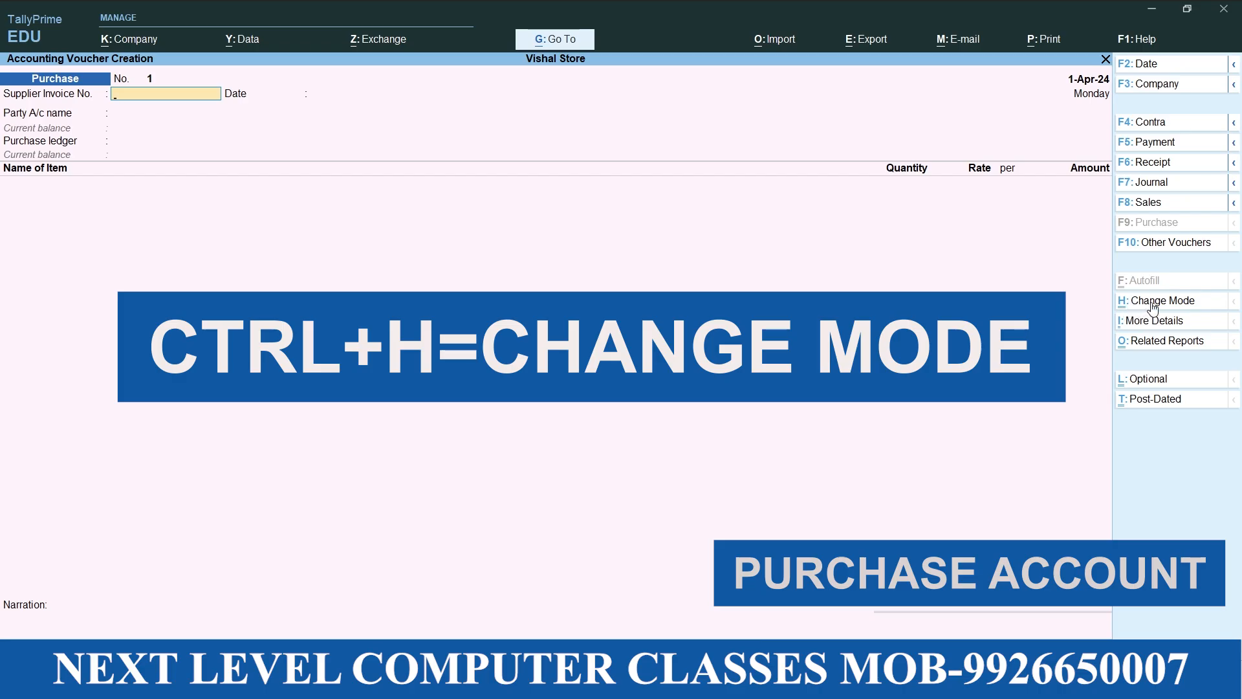
pyautogui.click(1185, 308)
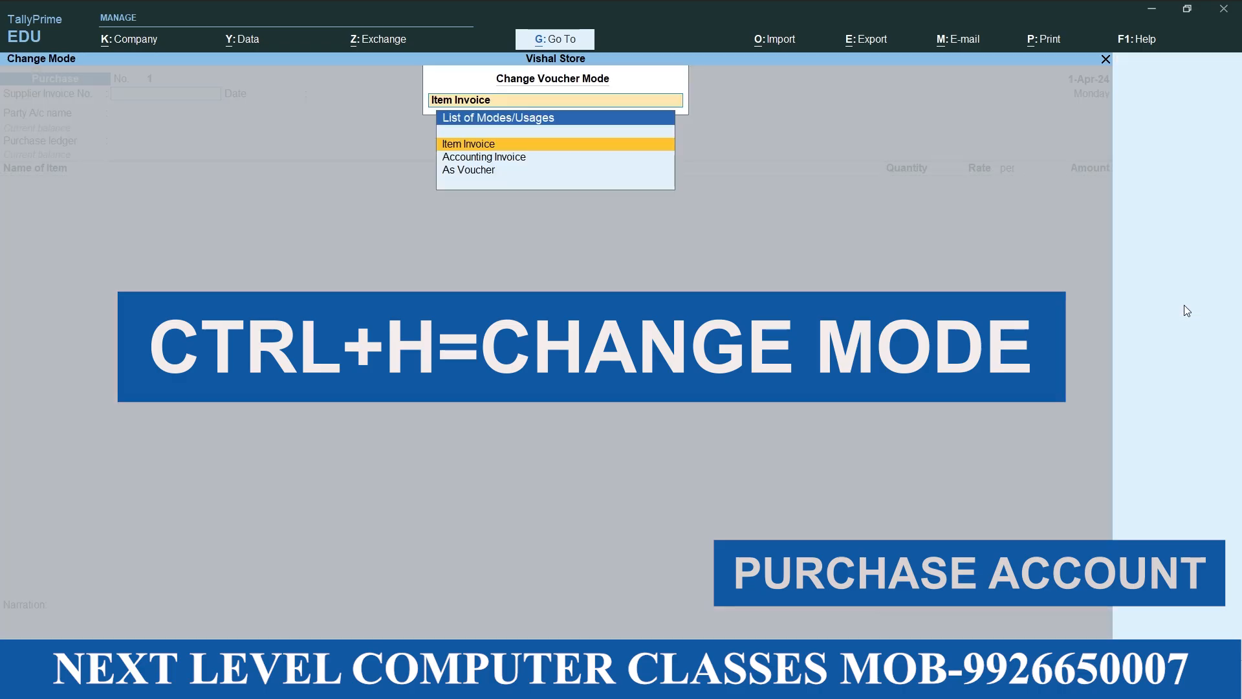
pyautogui.click(467, 173)
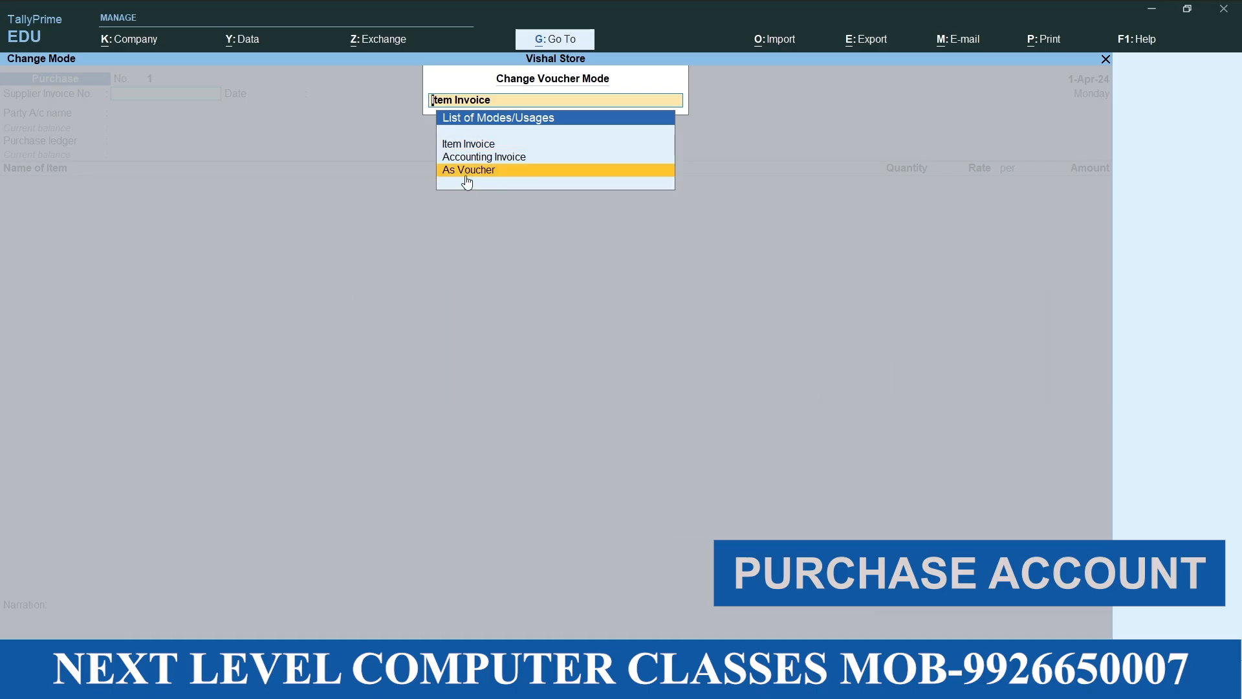
pyautogui.click(467, 178)
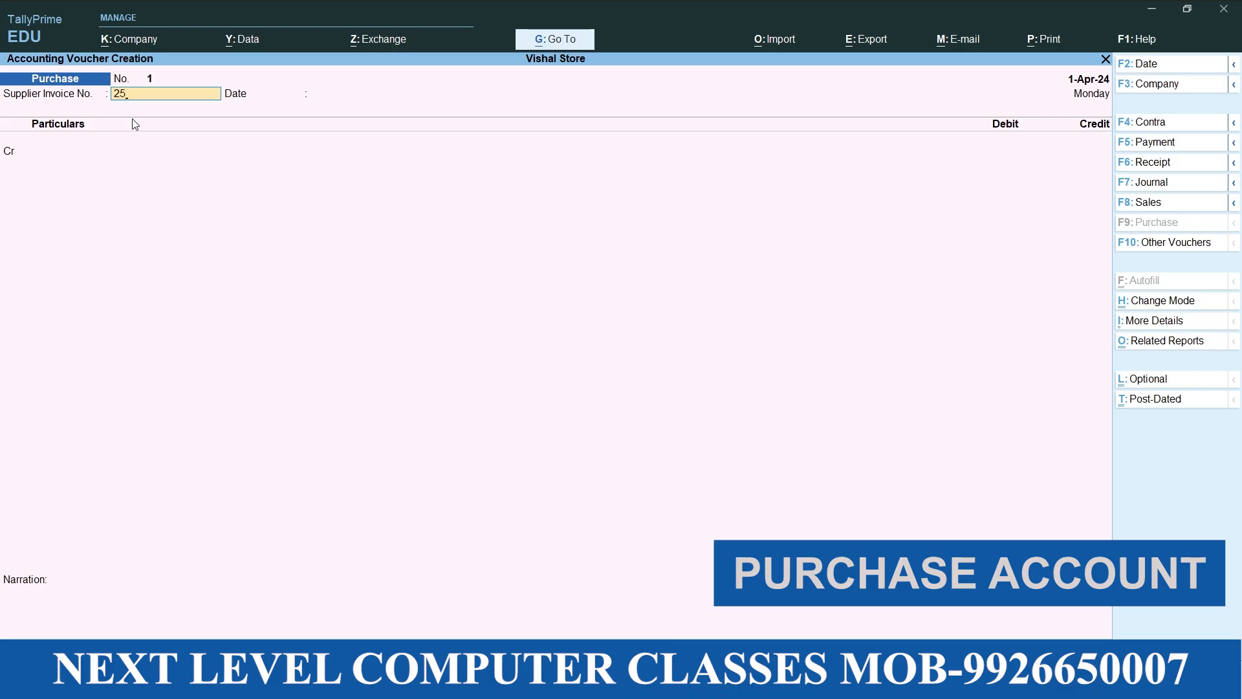
# Enter supplier invoice number 25 dated 1-Apr-24 and credit Cash with 5000, keeping the default receipt and party details
pyautogui.press('Return')
pyautogui.press('Return')
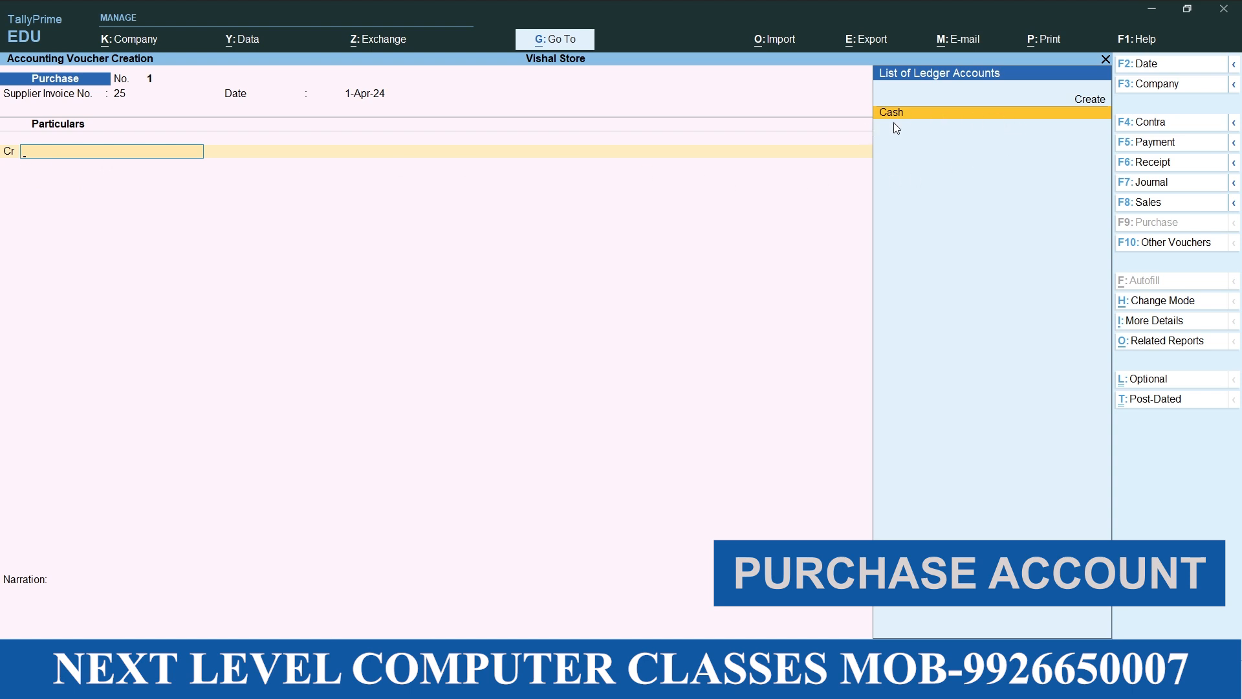
pyautogui.click(909, 115)
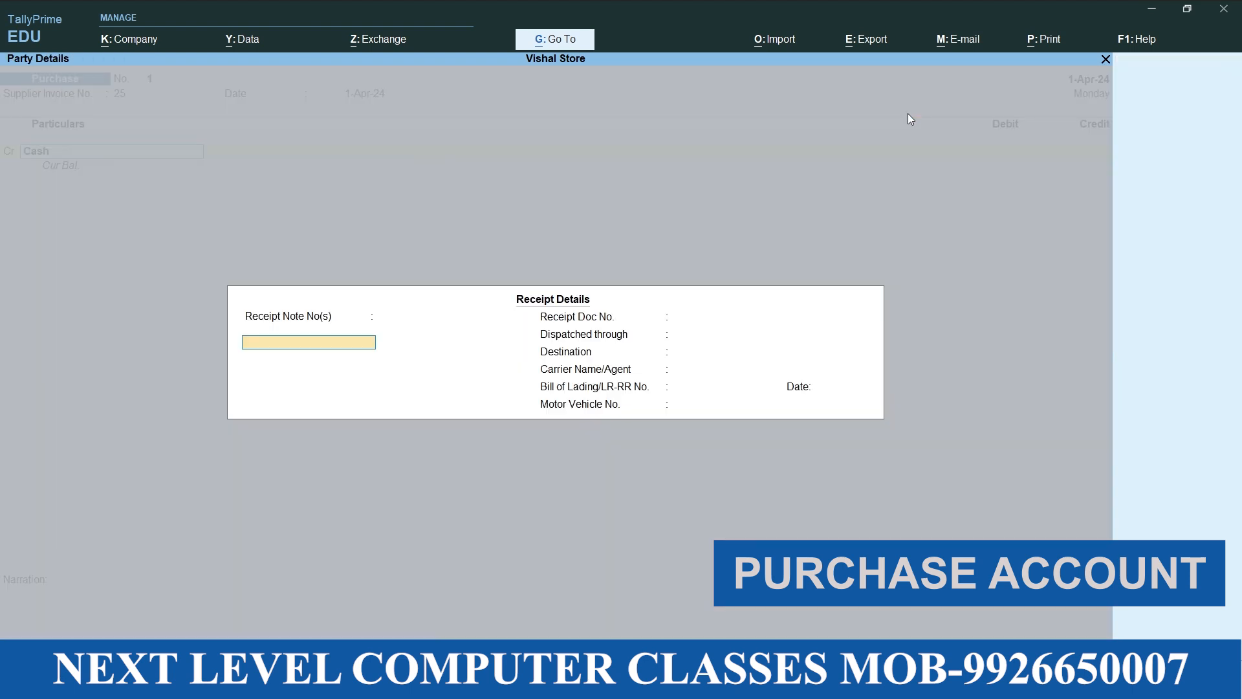
pyautogui.press('Return')
pyautogui.press('Return')
pyautogui.press('Return')
pyautogui.press('Return')
pyautogui.press('Return')
pyautogui.press('Return')
pyautogui.press('Return')
pyautogui.press('Return')
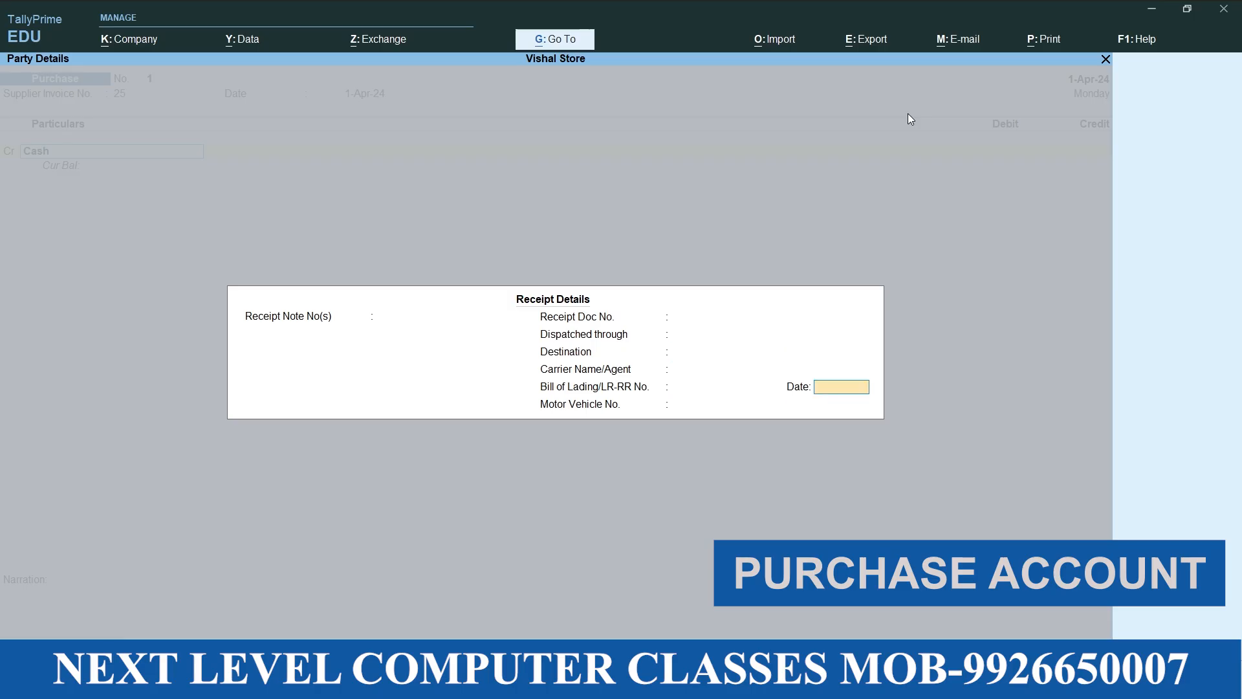
pyautogui.press('Return')
pyautogui.press('Return')
pyautogui.press('Return')
pyautogui.press('Return')
pyautogui.press('Return')
pyautogui.press('Return')
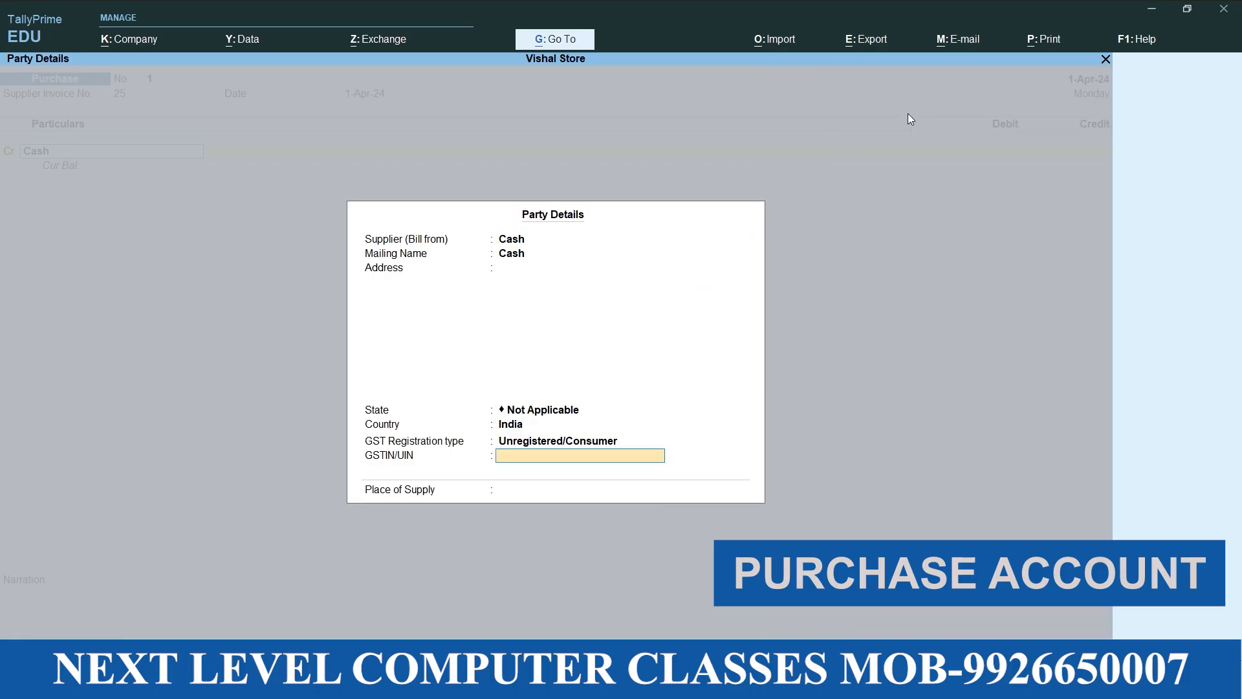
pyautogui.write('5000')
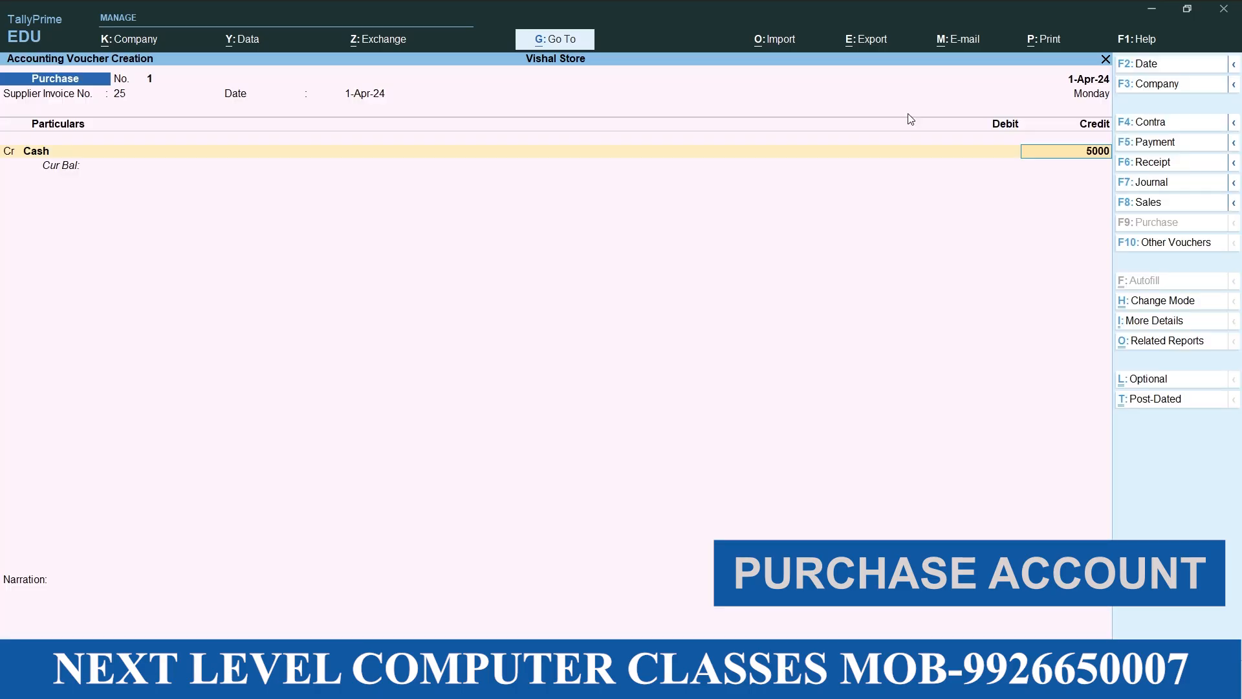
pyautogui.press('Return')
pyautogui.press('Return')
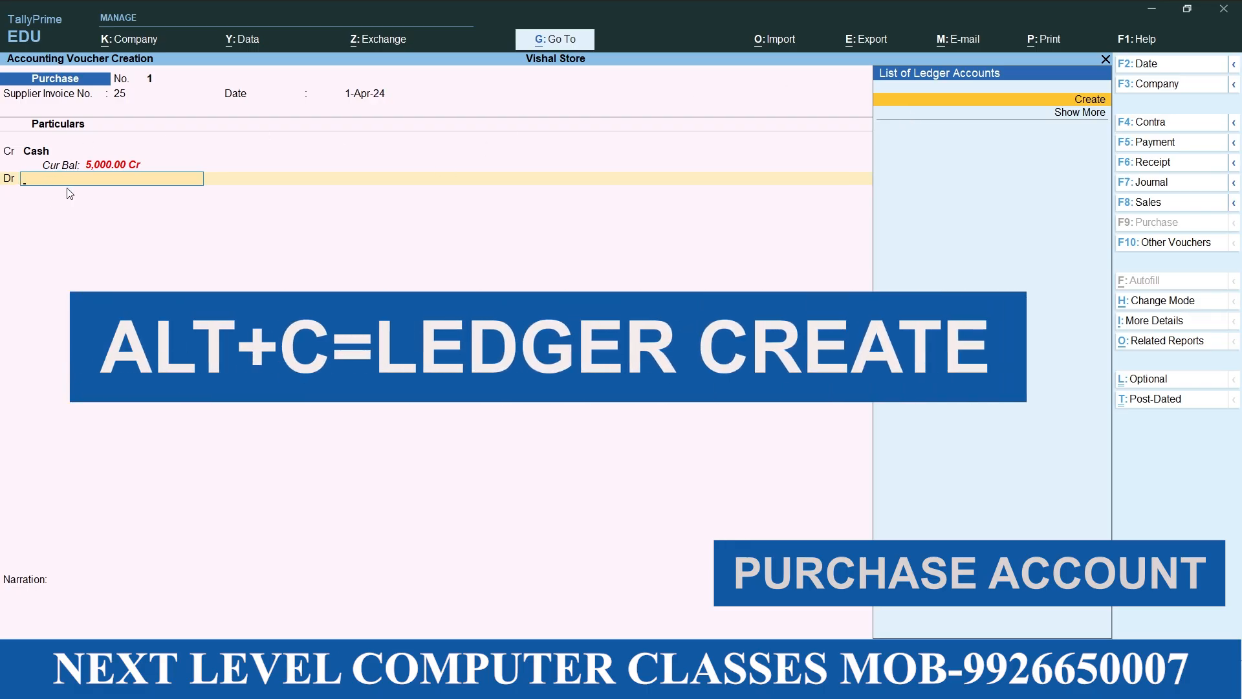
# Start a new ledger named "Purchase" for the voucher's debit line
pyautogui.hotkey('alt', 'c')
pyautogui.write('Purch')
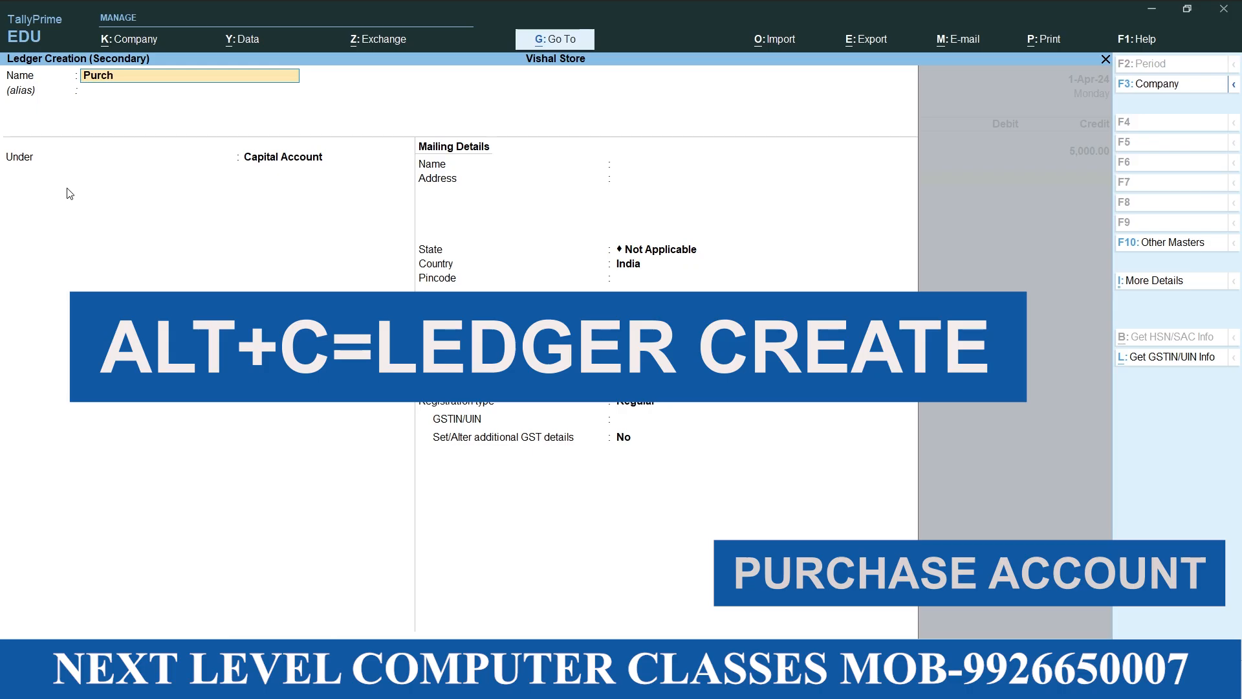
pyautogui.write('ase')
pyautogui.press('Return')
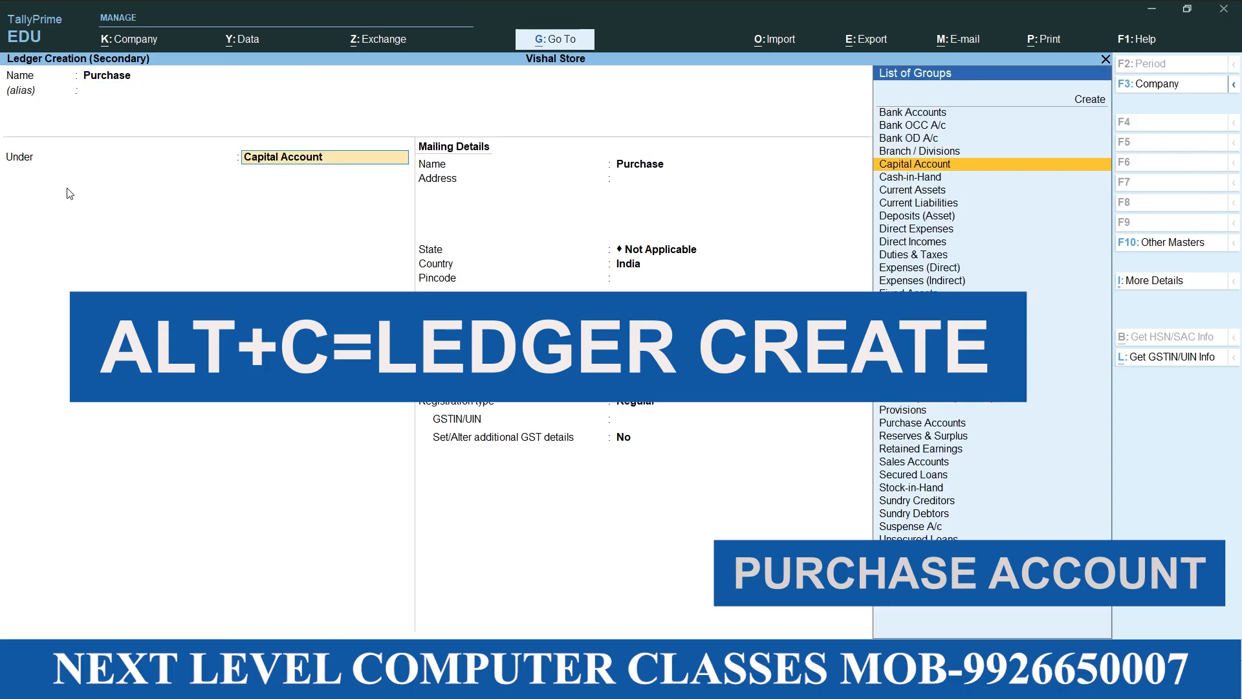
# Place the Purchase ledger under Purchase Accounts and save it with the remaining settings at their defaults
pyautogui.click(1030, 424)
pyautogui.press('Return')
pyautogui.press('Return')
pyautogui.press('Return')
pyautogui.press('Return')
pyautogui.press('Return')
pyautogui.press('Return')
pyautogui.press('Return')
pyautogui.press('Return')
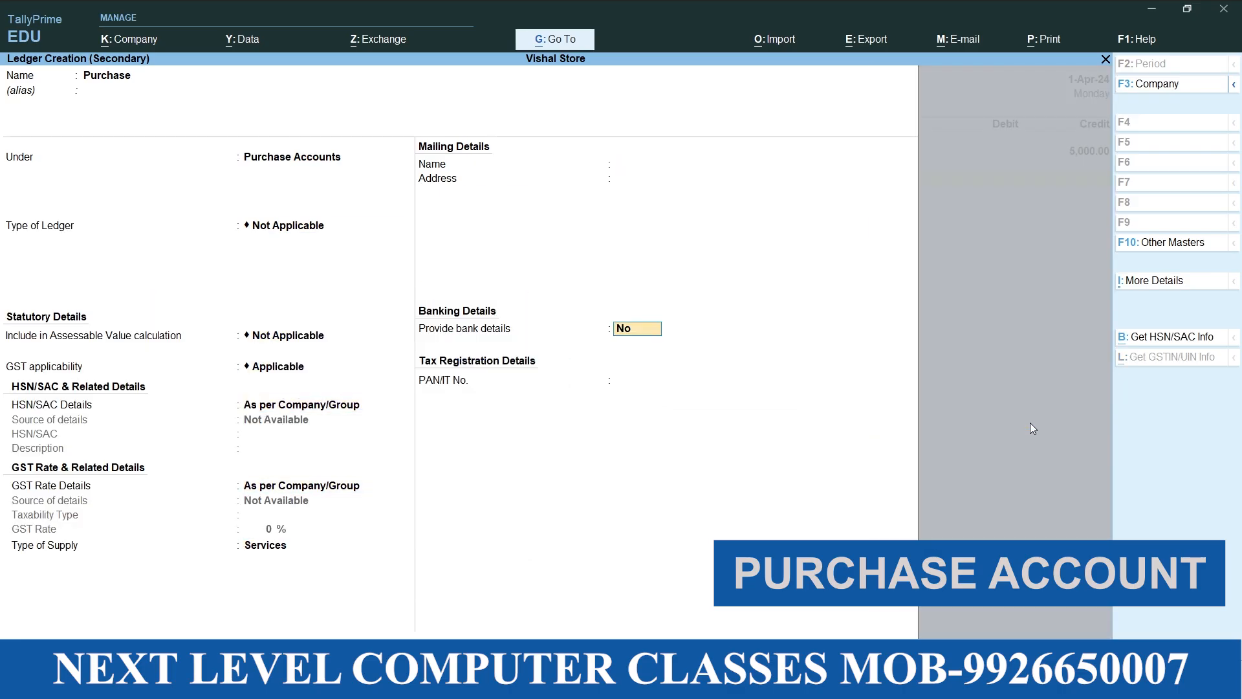
# Debit Purchase with 5,000.00 and save the voucher without a narration
pyautogui.press('Return')
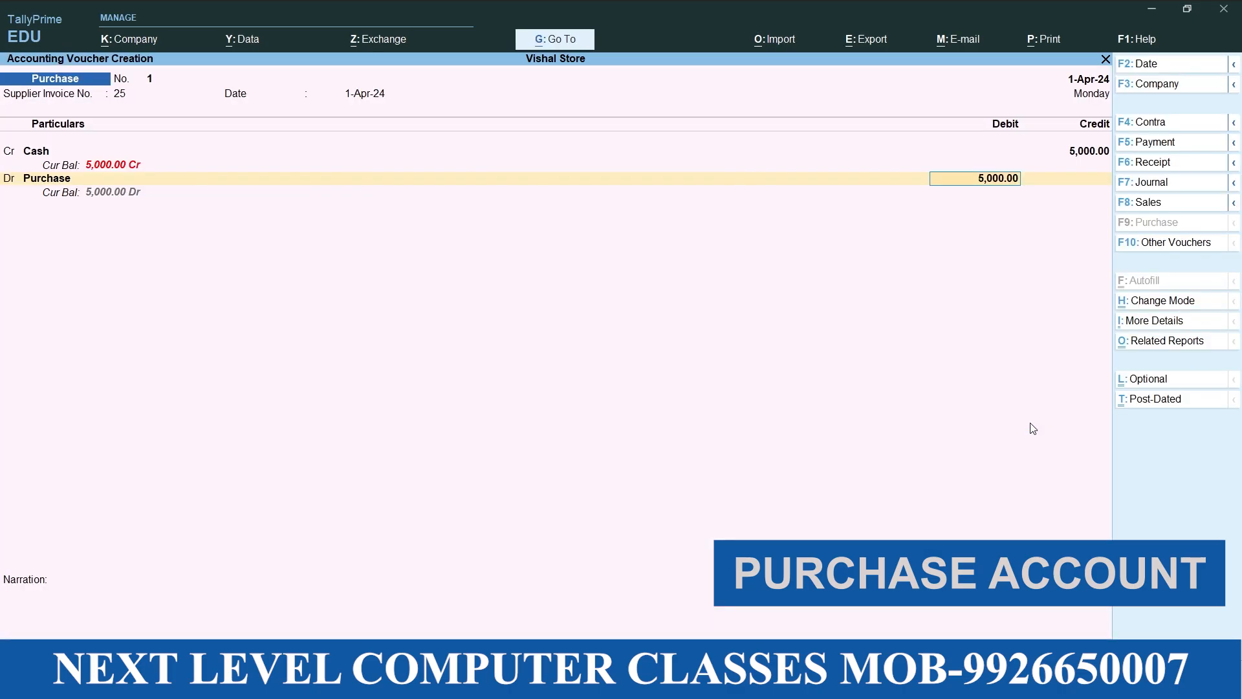
pyautogui.press('Return')
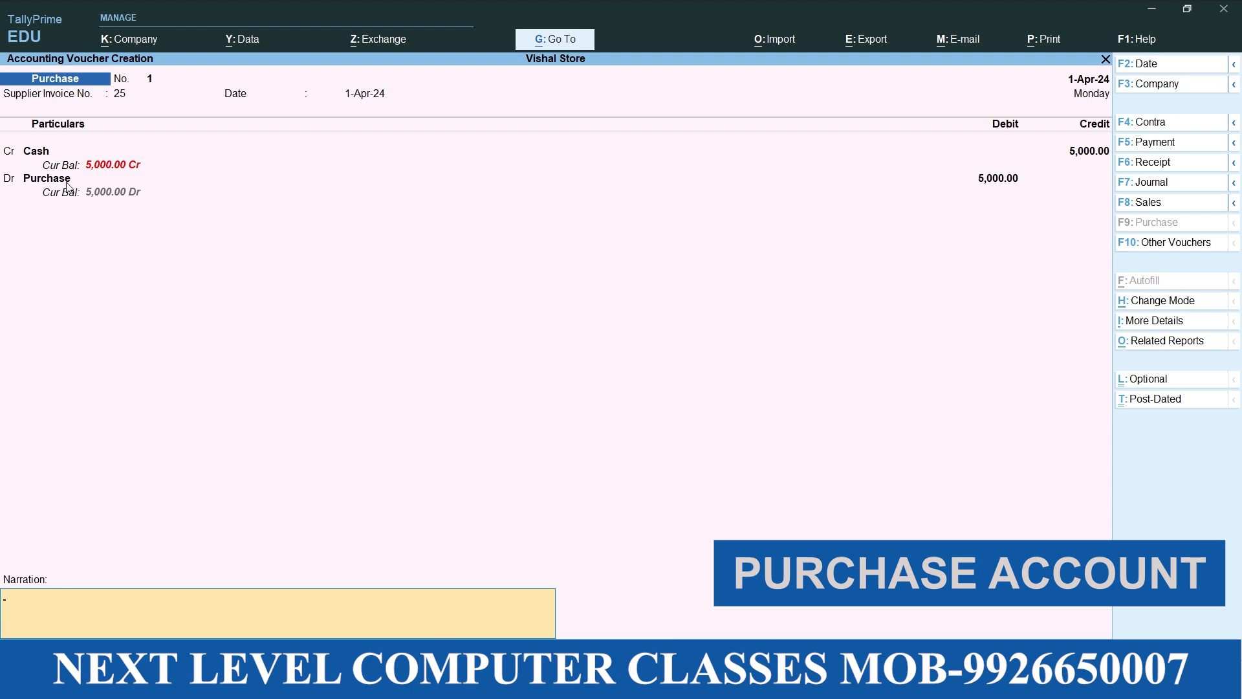
pyautogui.press('Return')
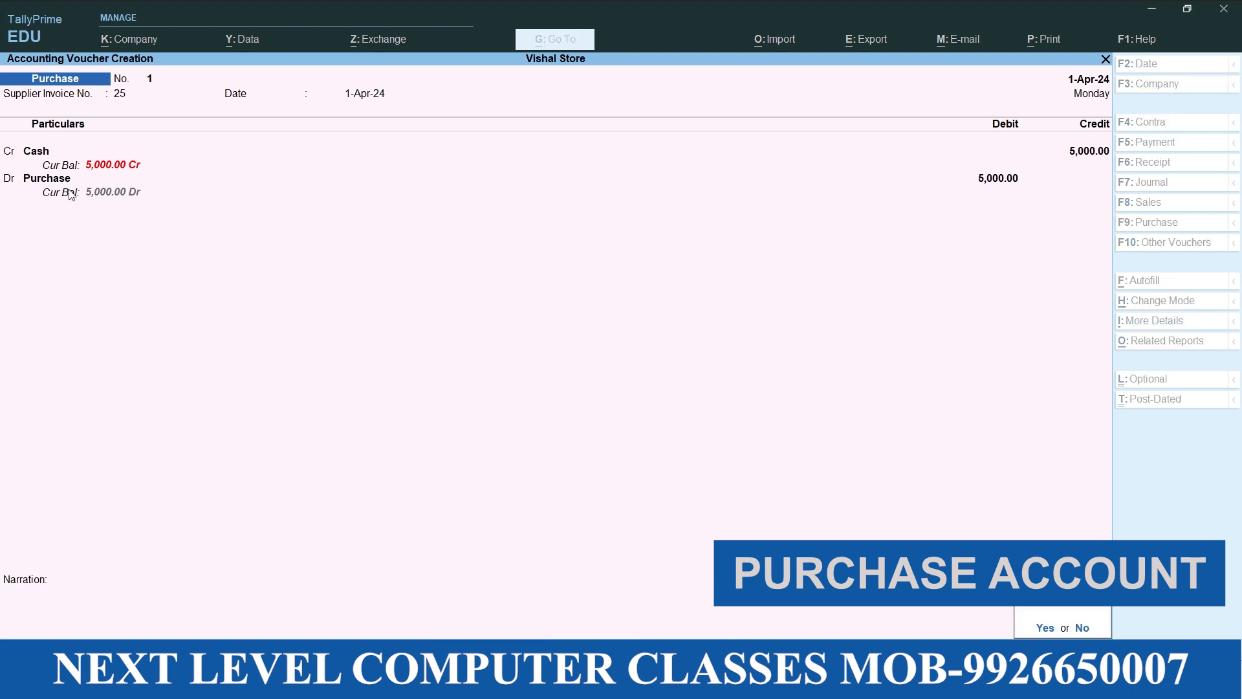
pyautogui.press('Return')
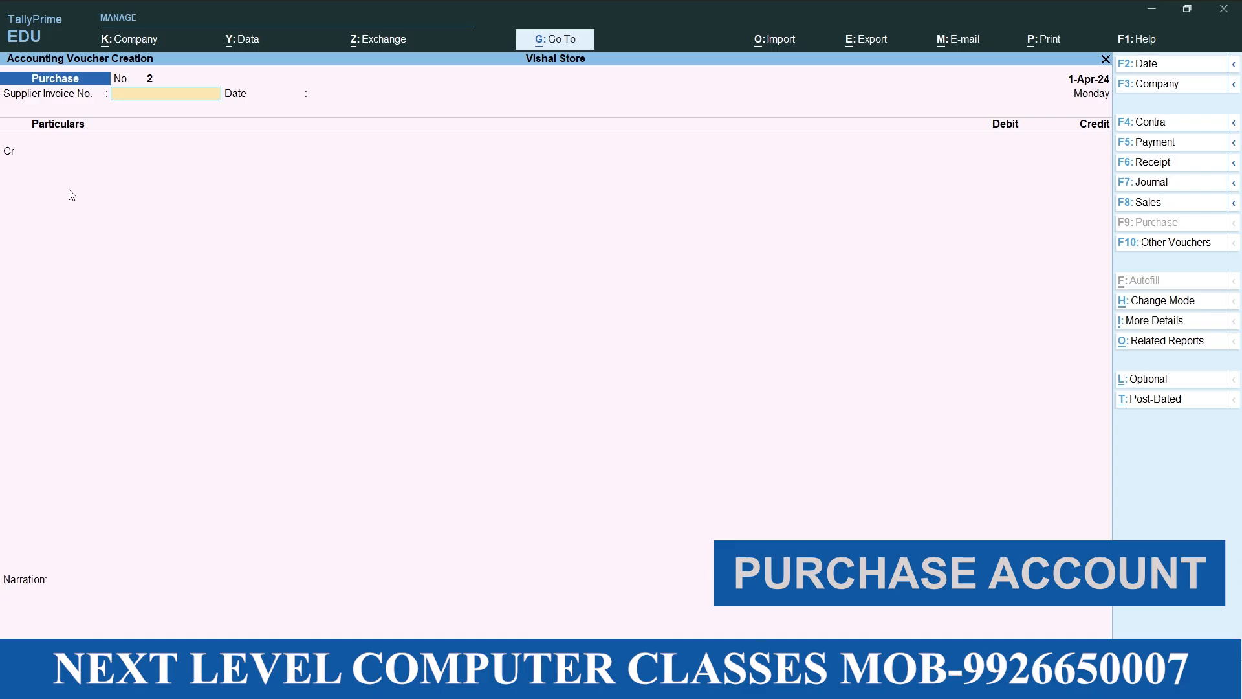
# Enter supplier invoice number 26 dated 1-Apr-24 on the second purchase voucher
pyautogui.write('26')
pyautogui.press('Return')
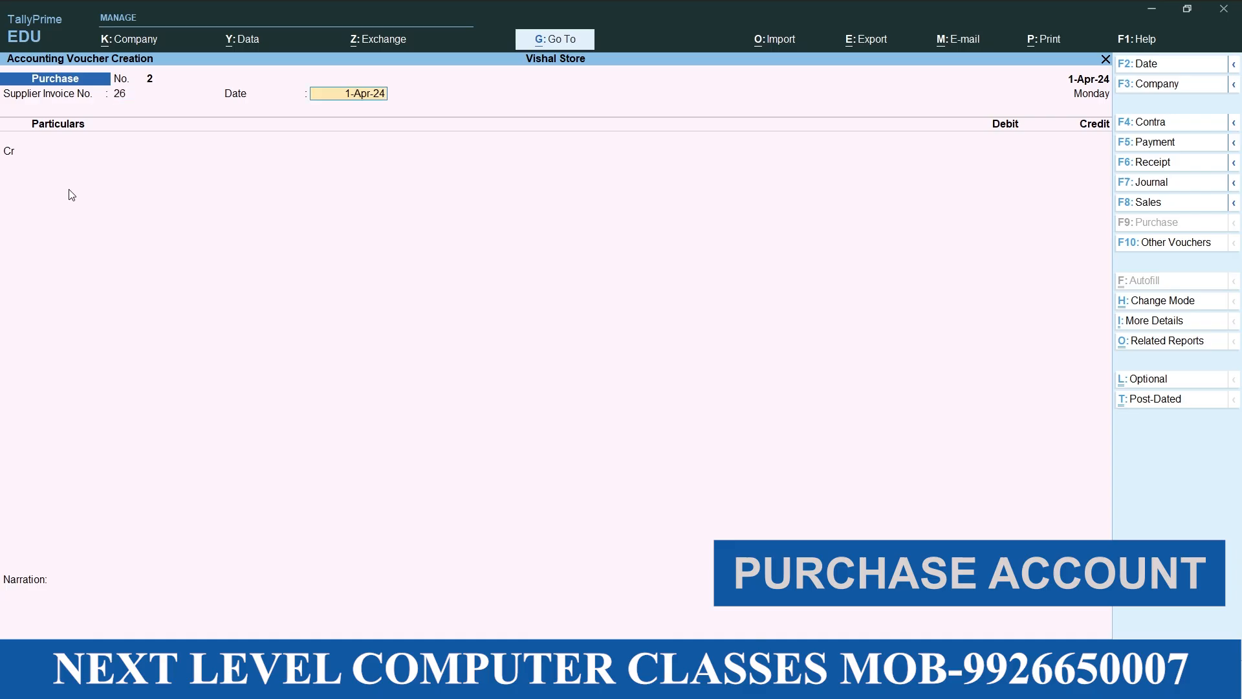
pyautogui.press('Return')
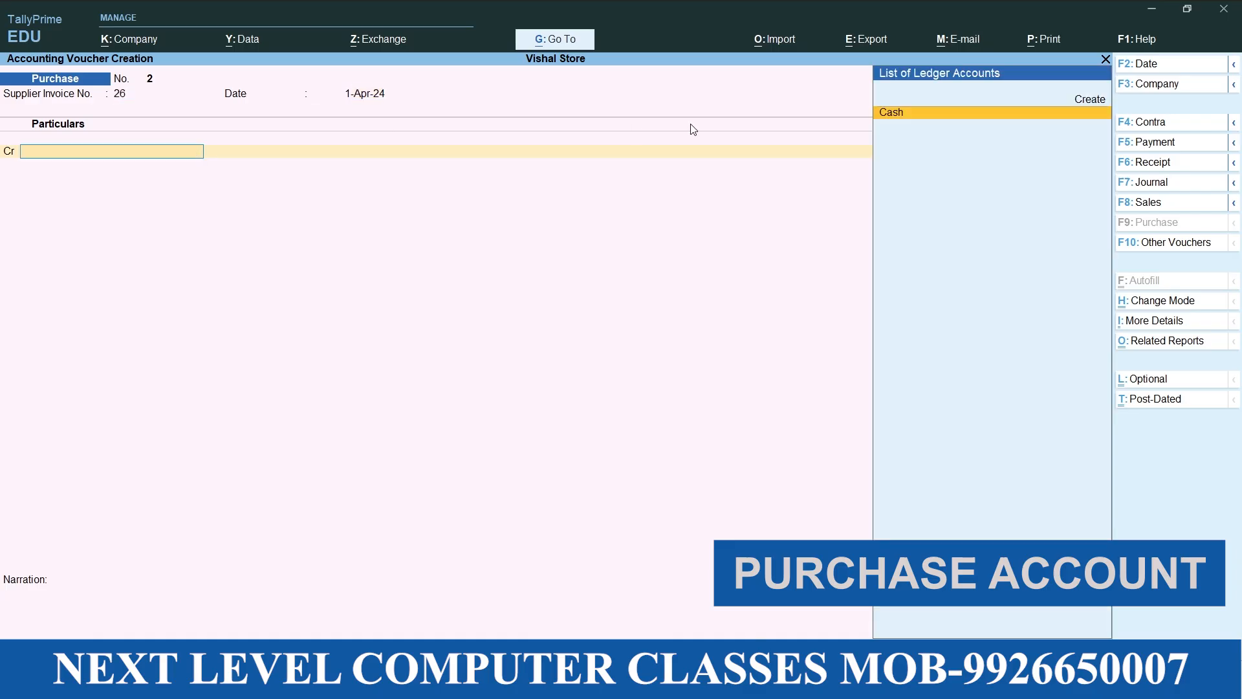
# Credit Cash with 10000 on the second purchase voucher, keeping the default receipt and party details
pyautogui.press('Return')
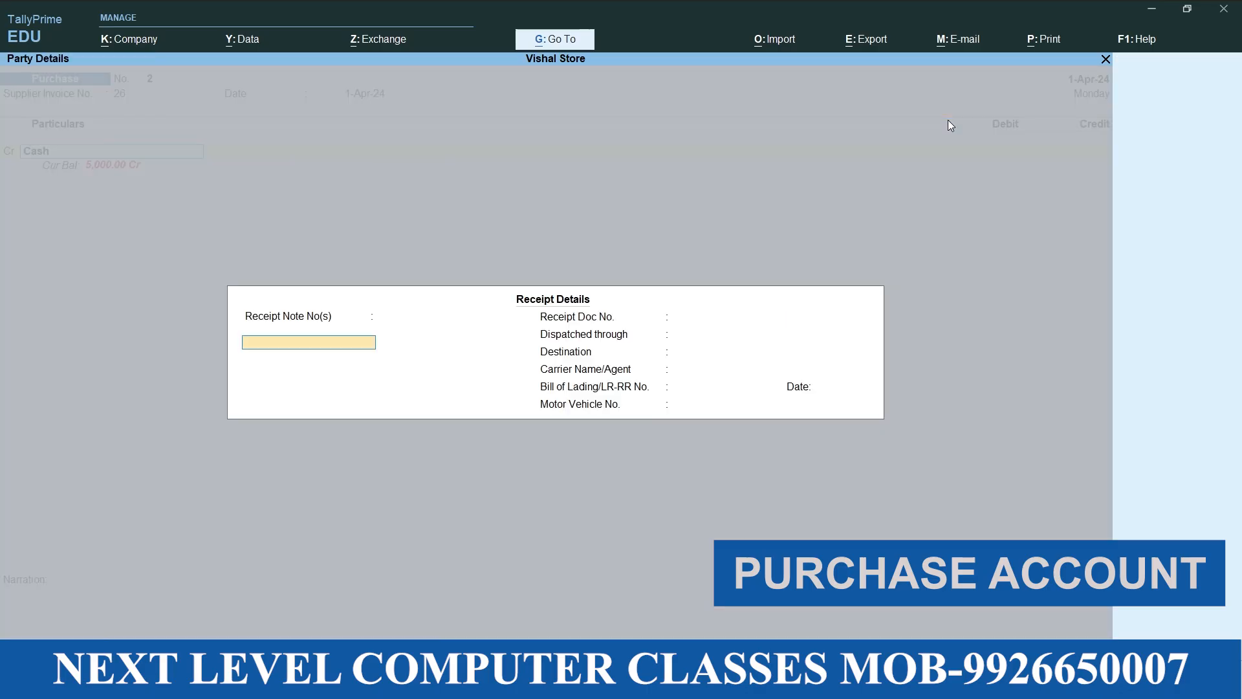
pyautogui.press('Return')
pyautogui.press('Return')
pyautogui.press('Return')
pyautogui.press('Return')
pyautogui.press('Return')
pyautogui.press('Return')
pyautogui.press('Return')
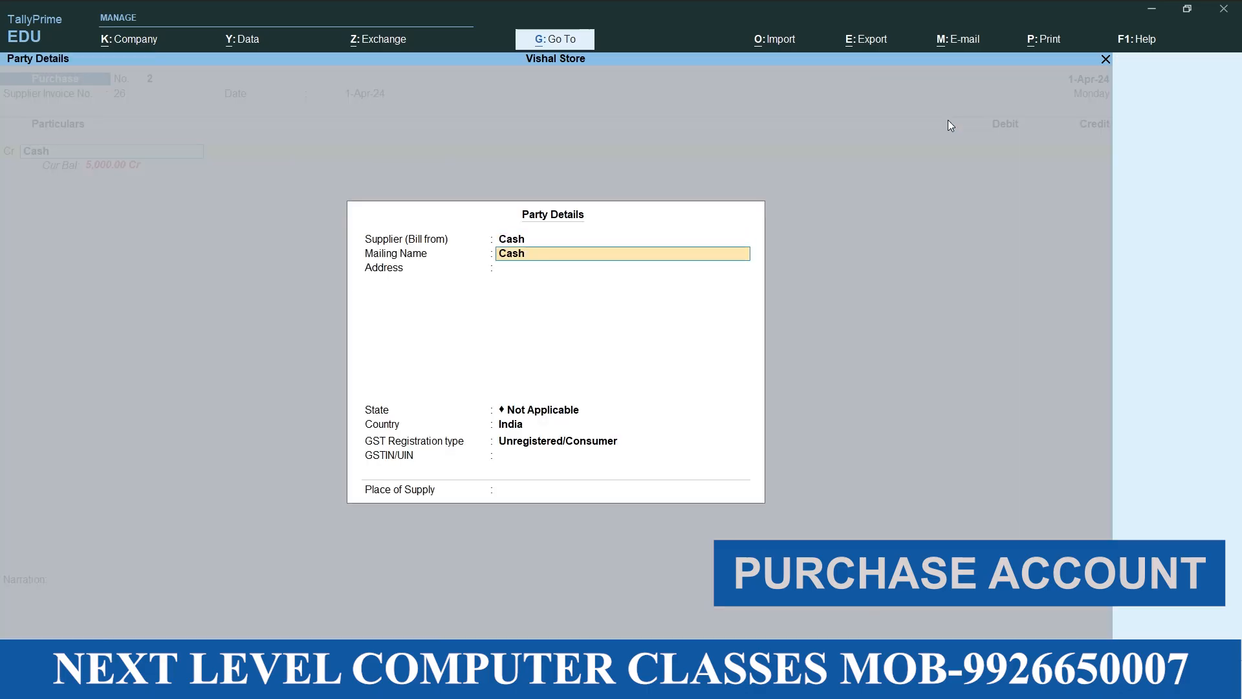
pyautogui.press('Return')
pyautogui.press('Return')
pyautogui.press('Return')
pyautogui.press('Return')
pyautogui.press('Return')
pyautogui.write('10000')
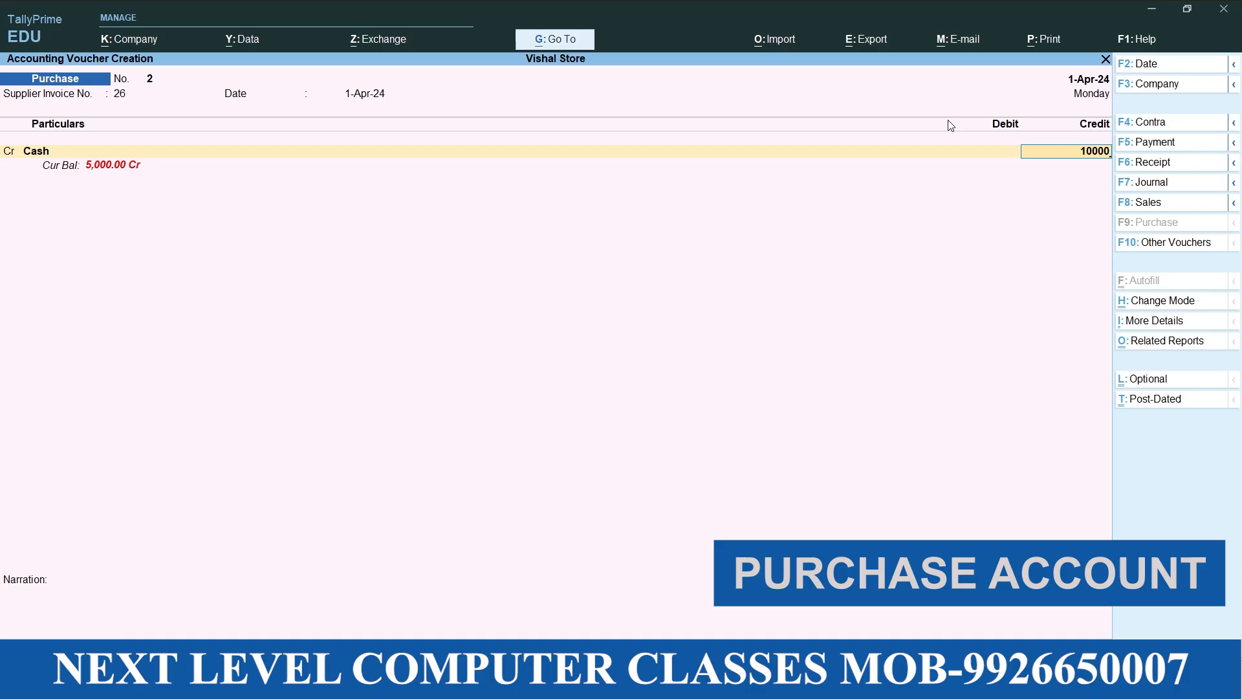
# Debit Purchase with 10,000.00 on the second purchase voucher and save it without a narration
pyautogui.press('Return')
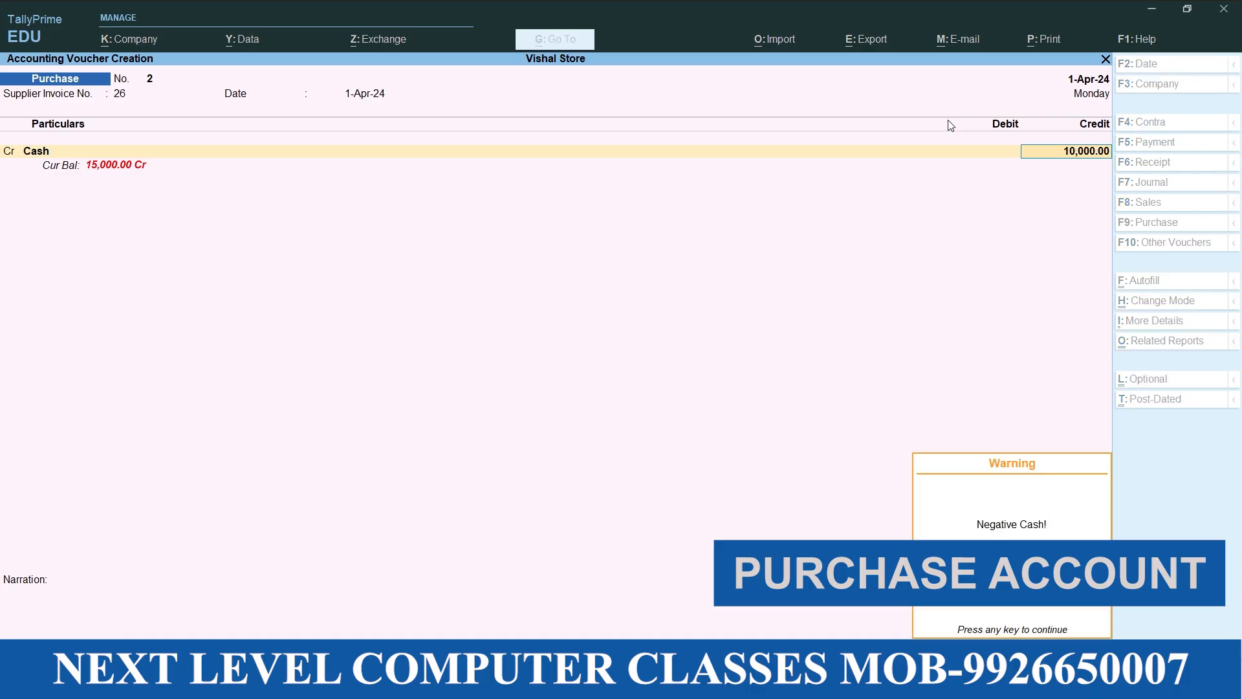
pyautogui.press('Return')
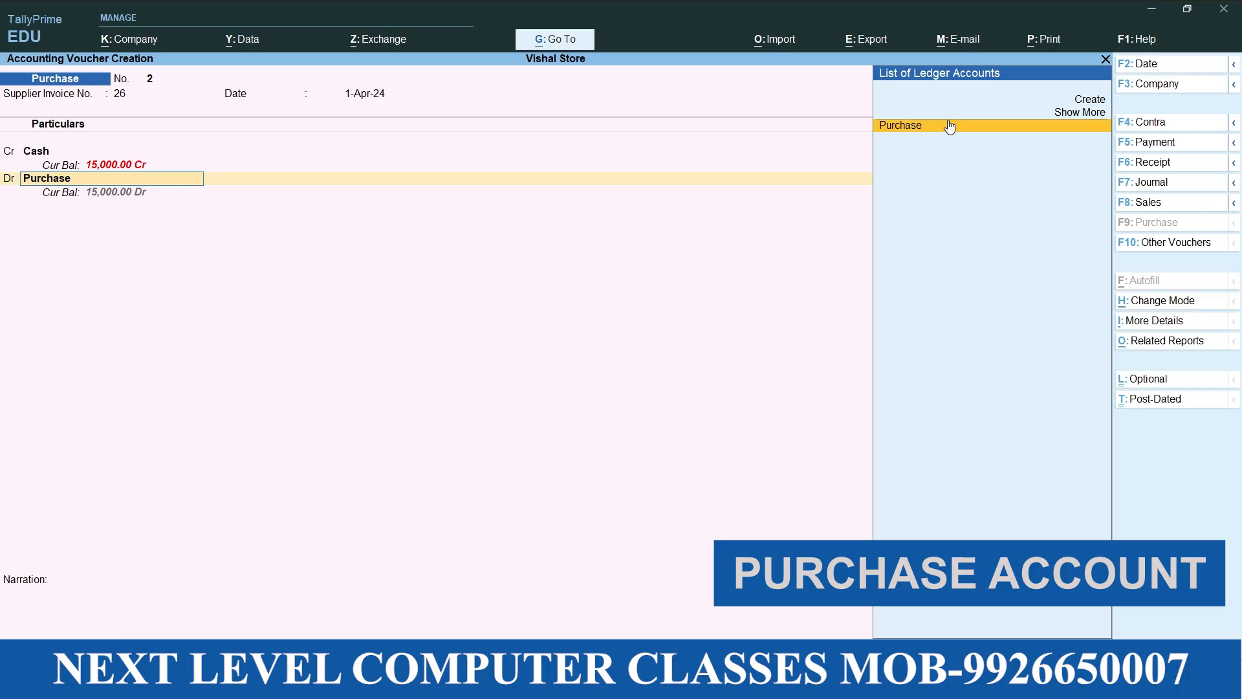
pyautogui.press('Return')
pyautogui.press('Return')
pyautogui.press('Return')
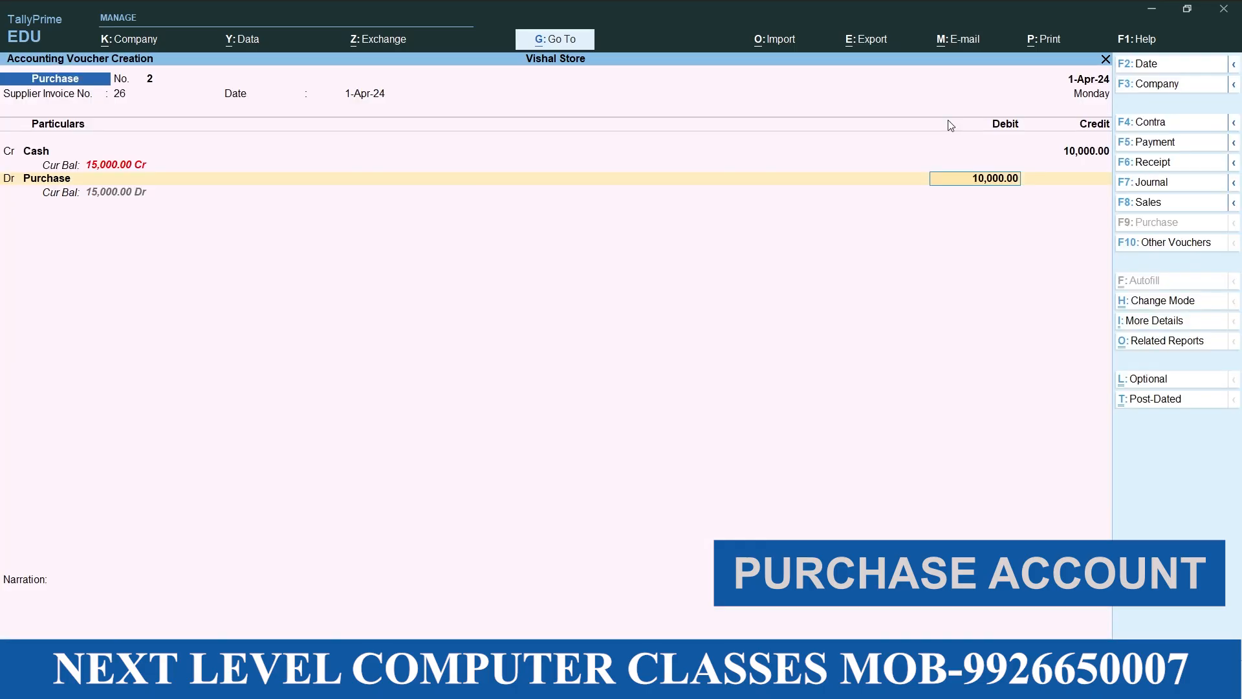
pyautogui.press('Return')
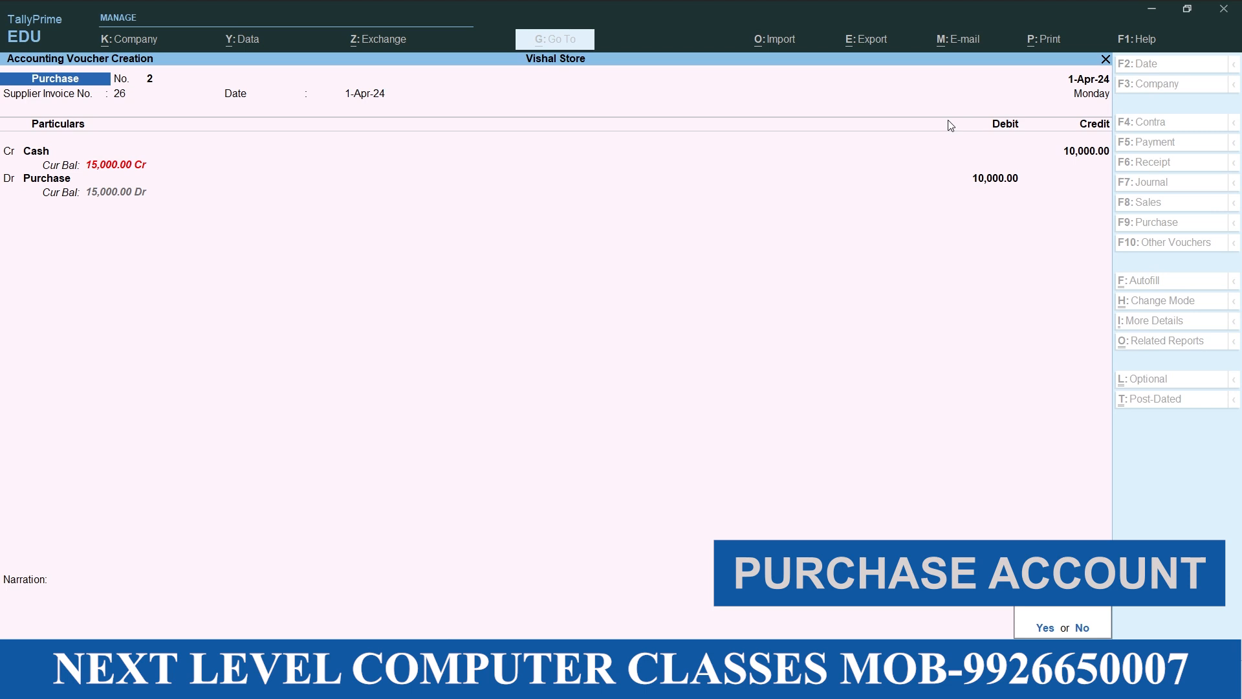
pyautogui.press('Return')
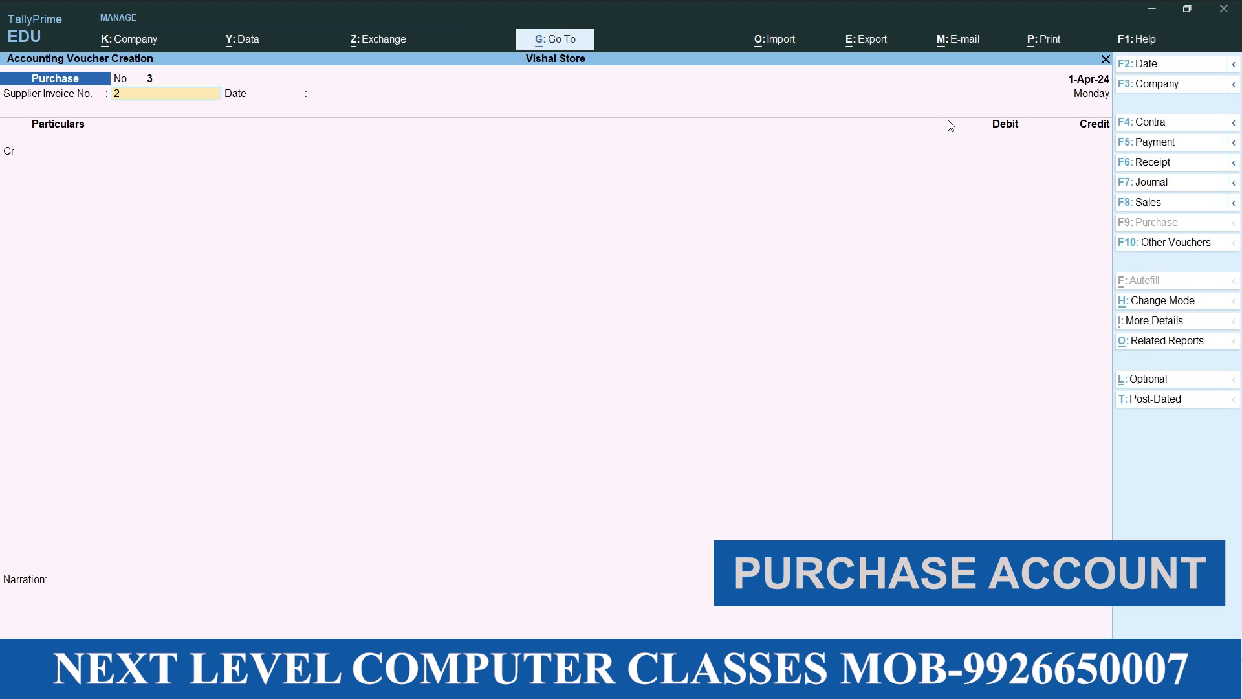
# Enter supplier invoice number 27 dated 1-Apr-24 on the third purchase voucher
pyautogui.write('27')
pyautogui.press('Return')
# Credit Cash with 3000 on the third purchase voucher, keeping the default receipt and party details
pyautogui.press('Return')
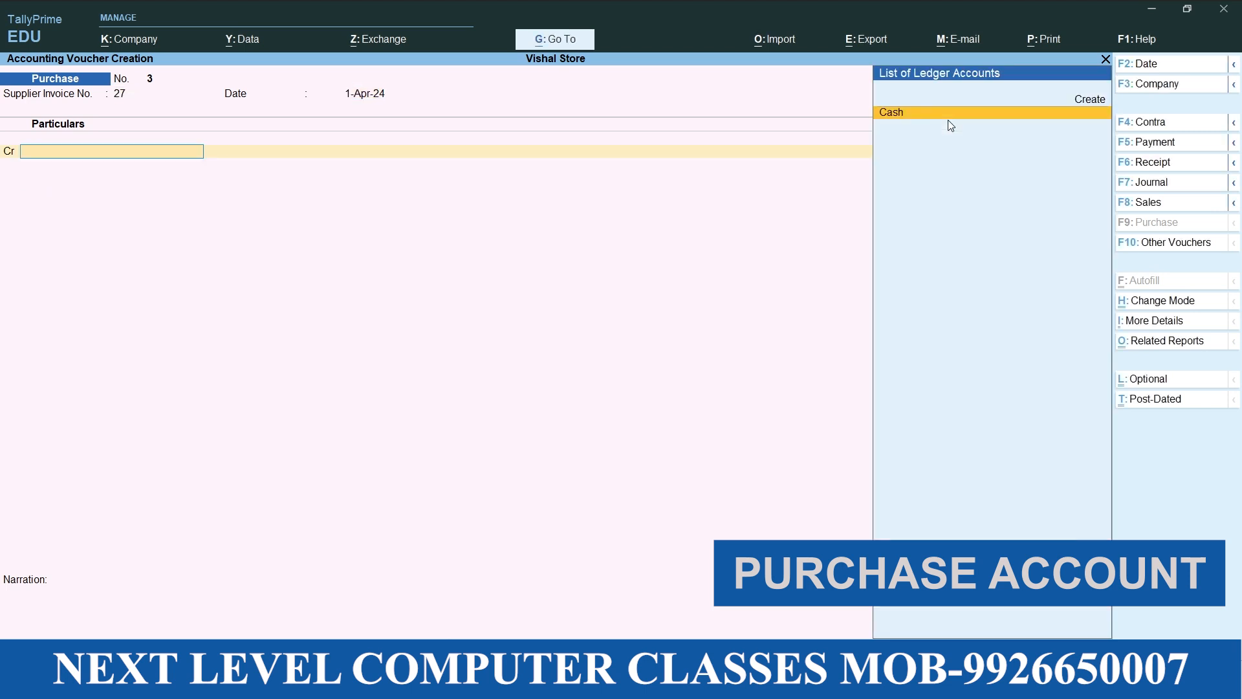
pyautogui.press('Return')
pyautogui.press('Return')
pyautogui.press('Return')
pyautogui.press('Return')
pyautogui.press('Return')
pyautogui.press('Return')
pyautogui.press('Return')
pyautogui.press('Return')
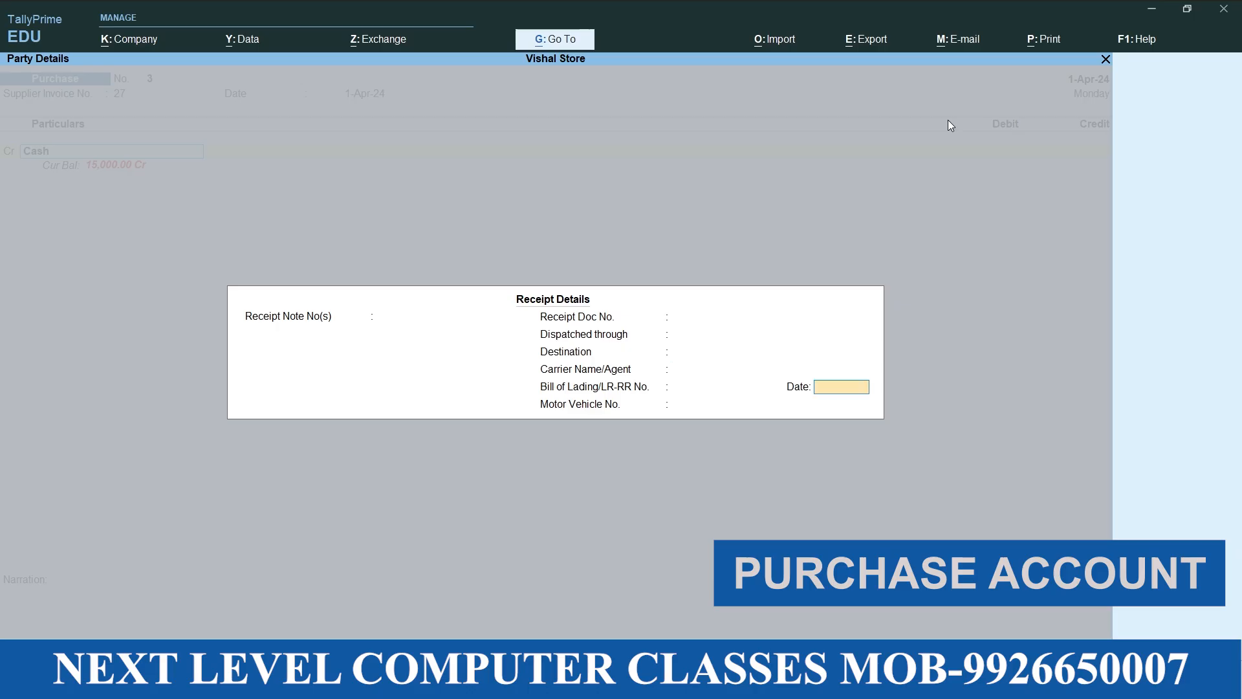
pyautogui.press('Return')
pyautogui.press('Return')
pyautogui.press('Return')
pyautogui.press('Return')
pyautogui.press('Return')
pyautogui.press('Return')
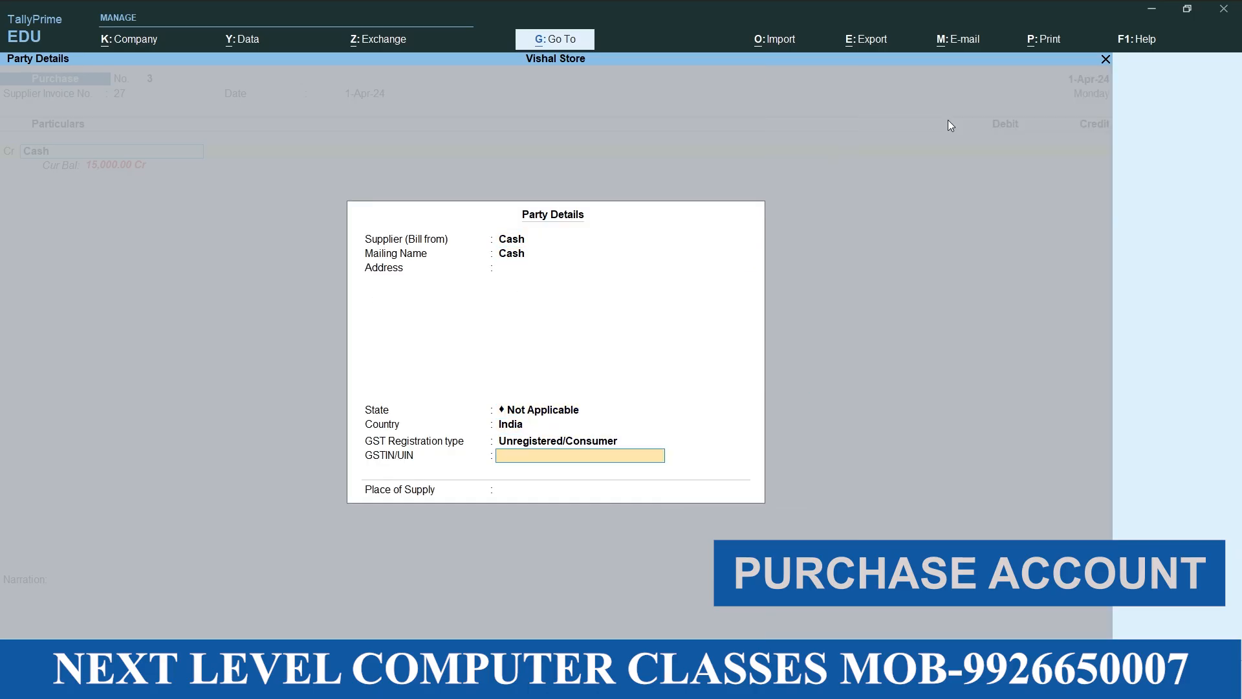
pyautogui.press('Return')
pyautogui.press('Return')
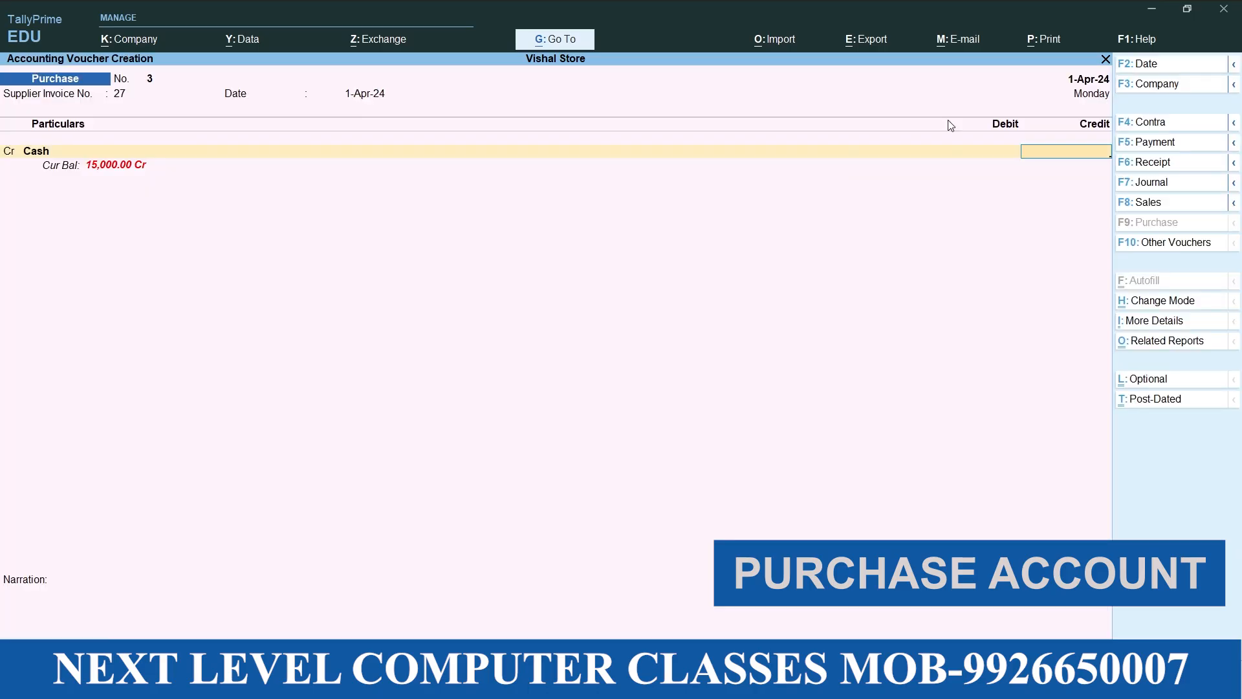
pyautogui.write('3000')
# Debit Purchase with 3,000.00 and save the third voucher without a narration
pyautogui.press('Return')
pyautogui.press('Return')
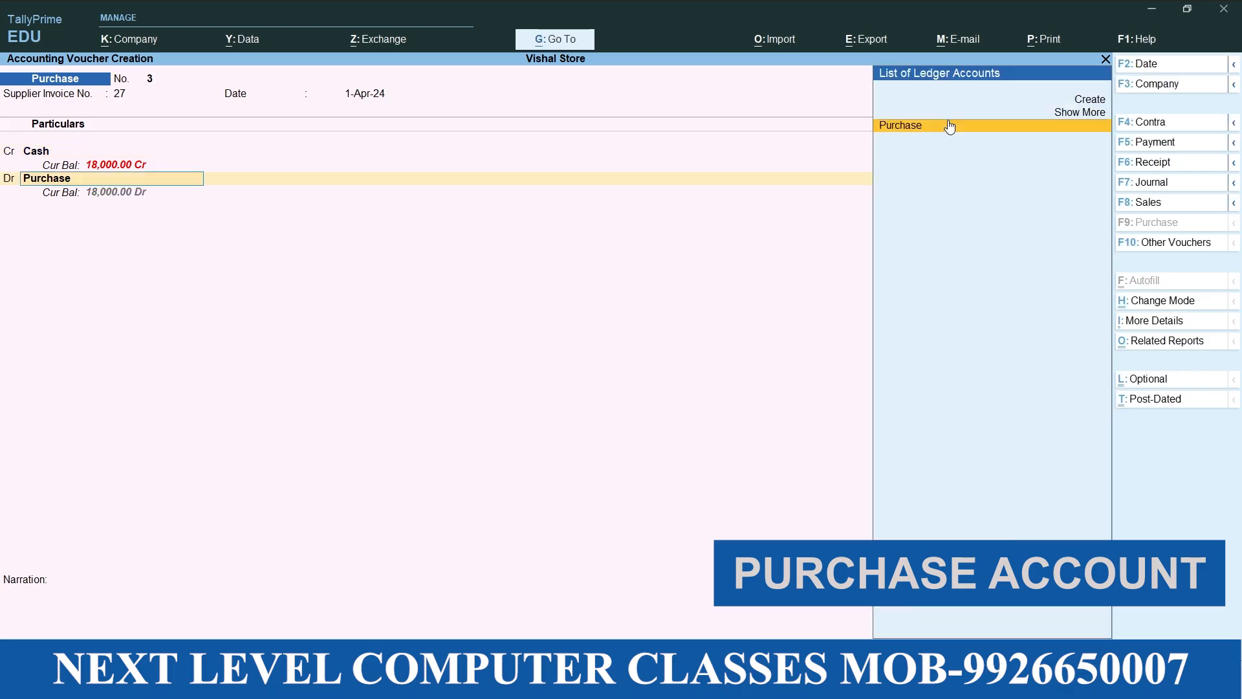
pyautogui.press('Return')
pyautogui.press('Return')
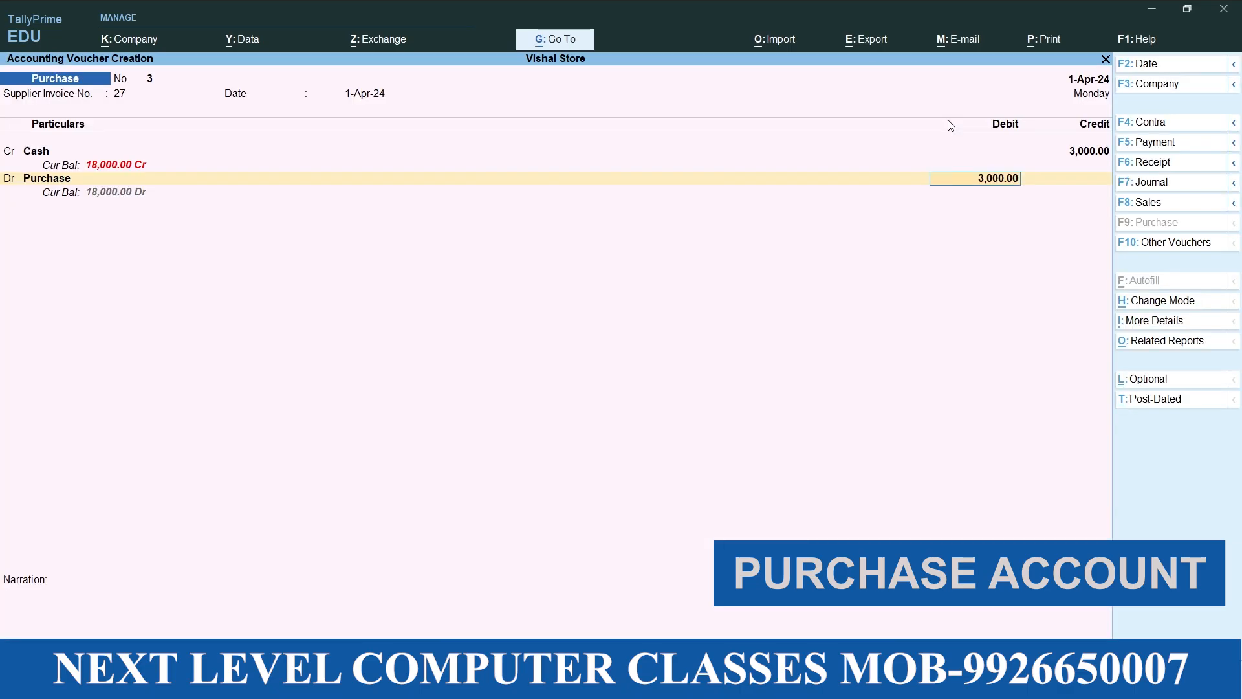
pyautogui.press('Return')
pyautogui.press('Return')
pyautogui.press('y')
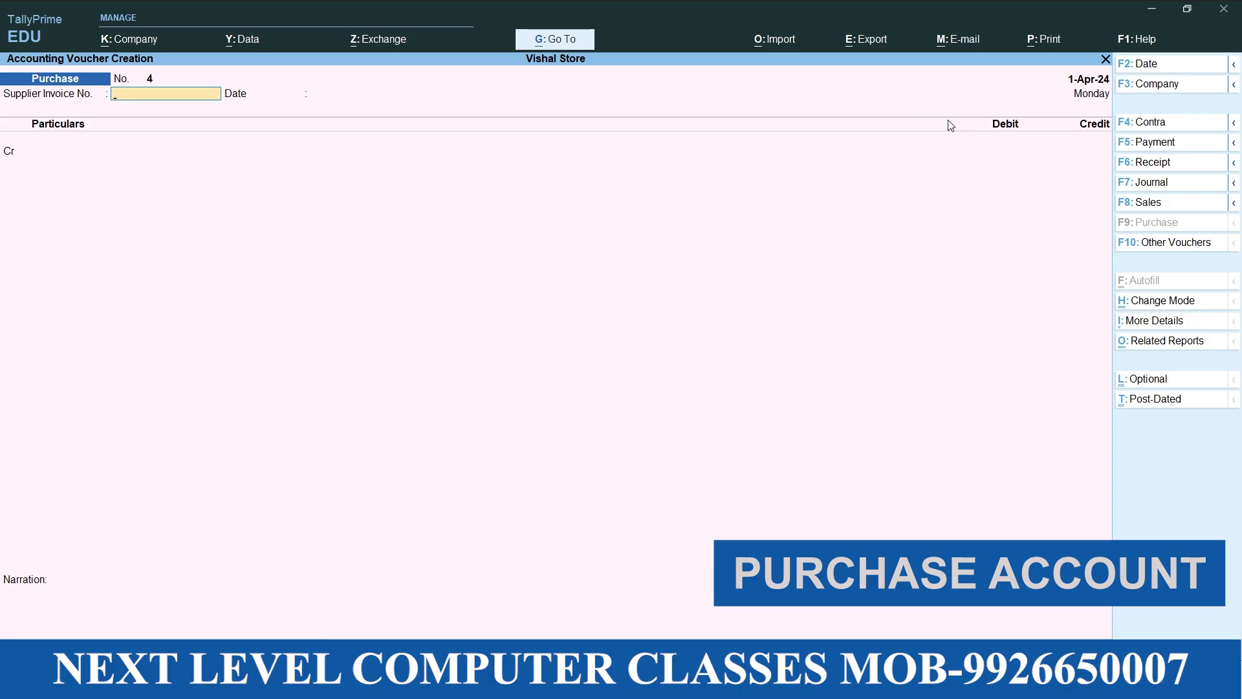
# Leave voucher entry, open the Profit & Loss A/c and drill down through Purchase Accounts to the Purchase ledger's April vouchers
pyautogui.press('Escape')
pyautogui.press('Down')
pyautogui.press('Down')
pyautogui.press('Down')
pyautogui.press('Down')
pyautogui.press('Return')
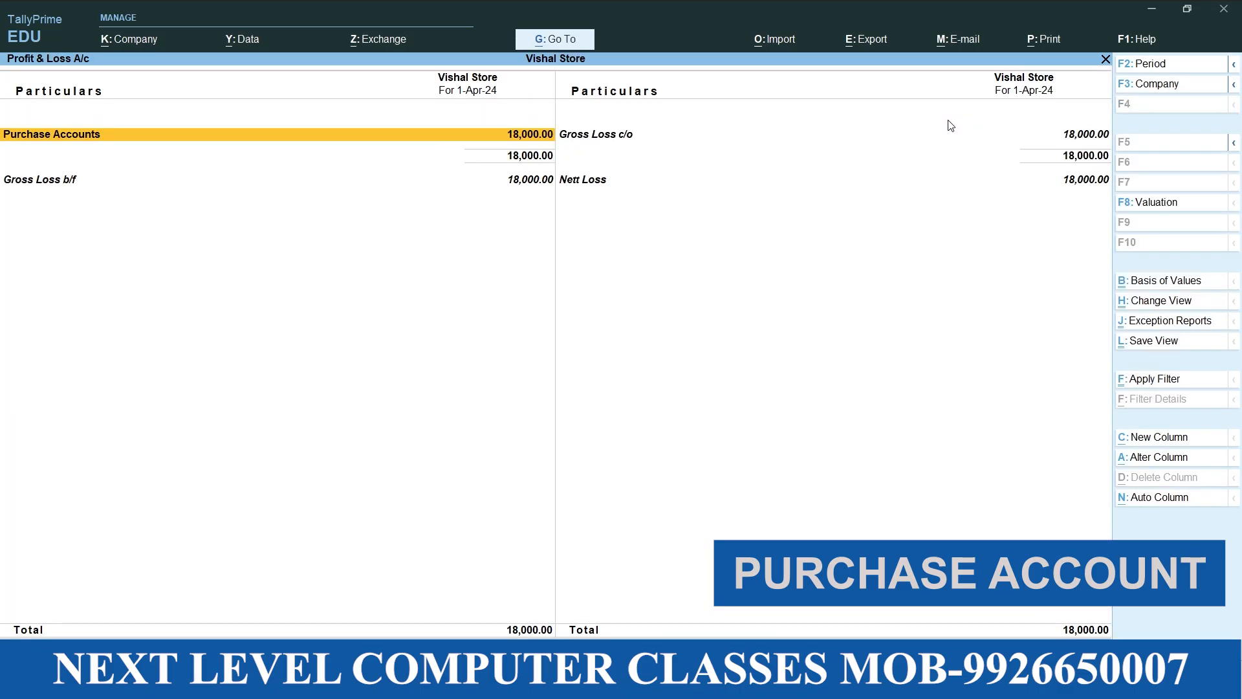
pyautogui.press('Return')
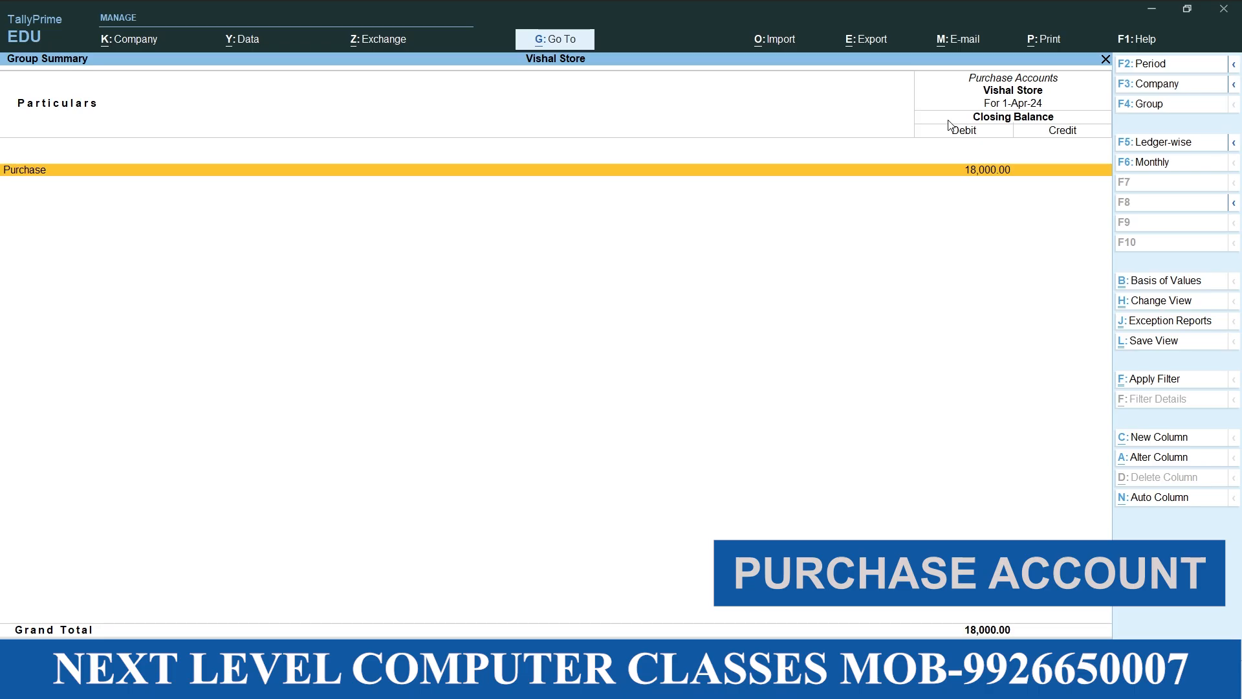
pyautogui.press('Return')
pyautogui.press('Return')
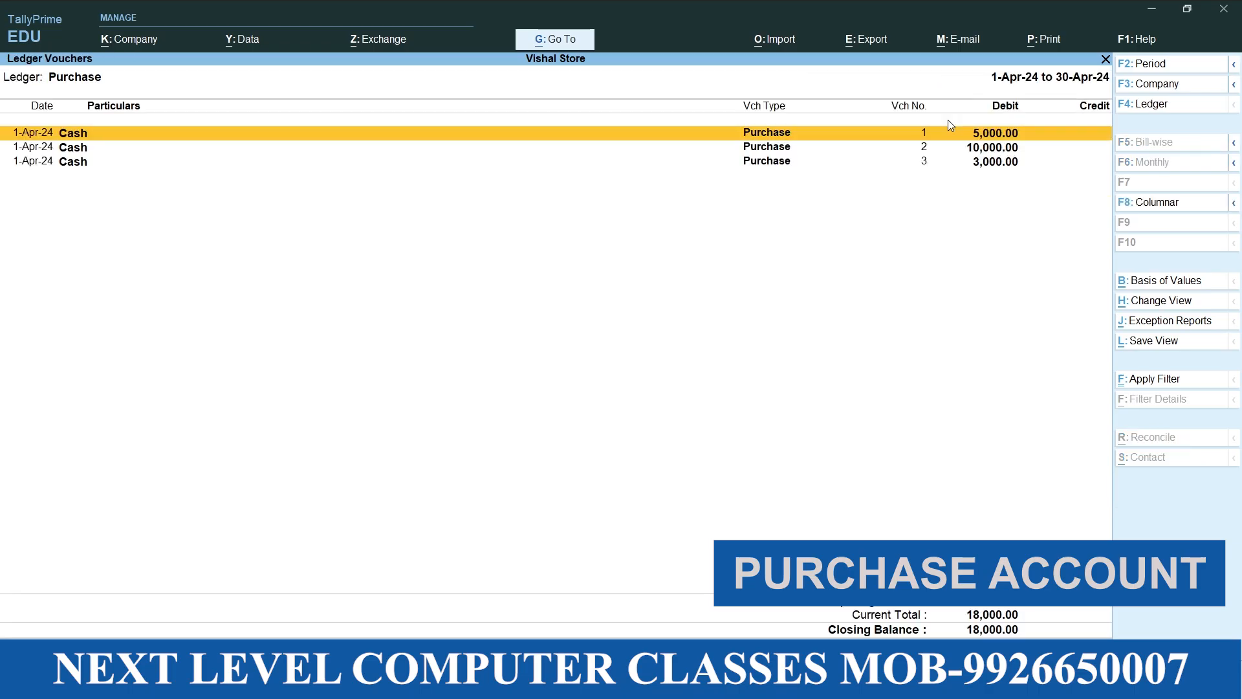
# Review the cash purchase entries and their debit amounts in the Purchase ledger's voucher list
pyautogui.press('Down')
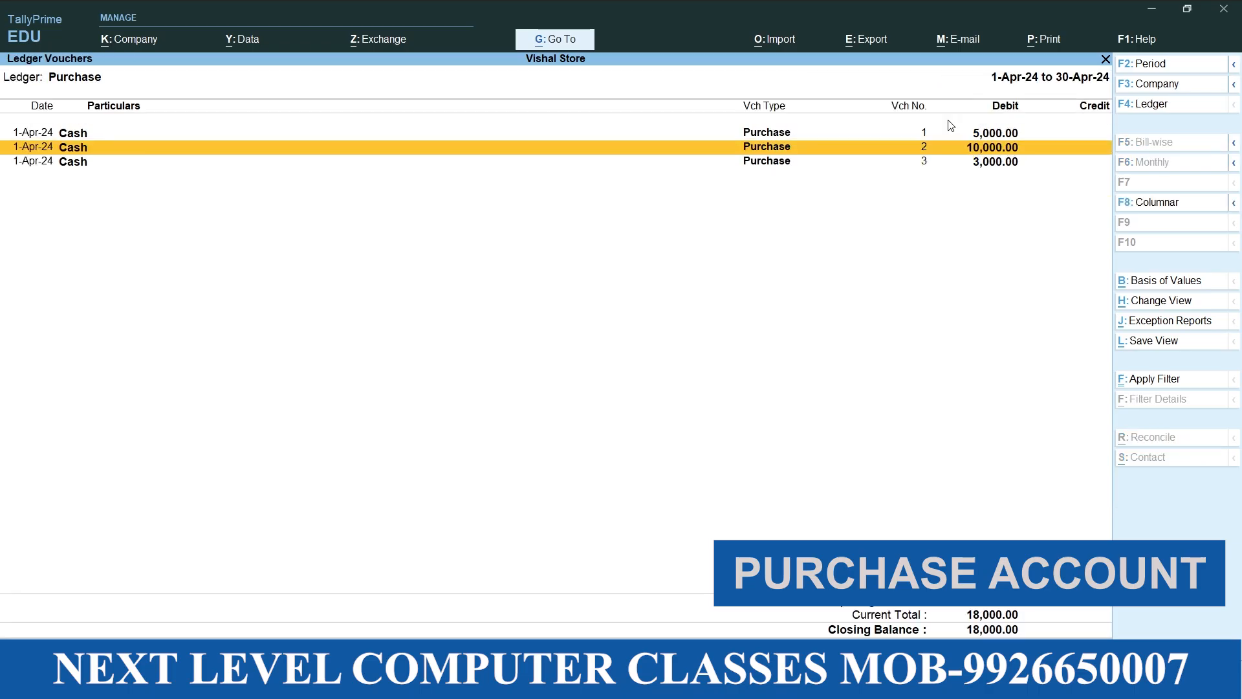
pyautogui.press('Up')
pyautogui.press('Down')
pyautogui.press('Down')
pyautogui.press('Up')
pyautogui.press('Up')
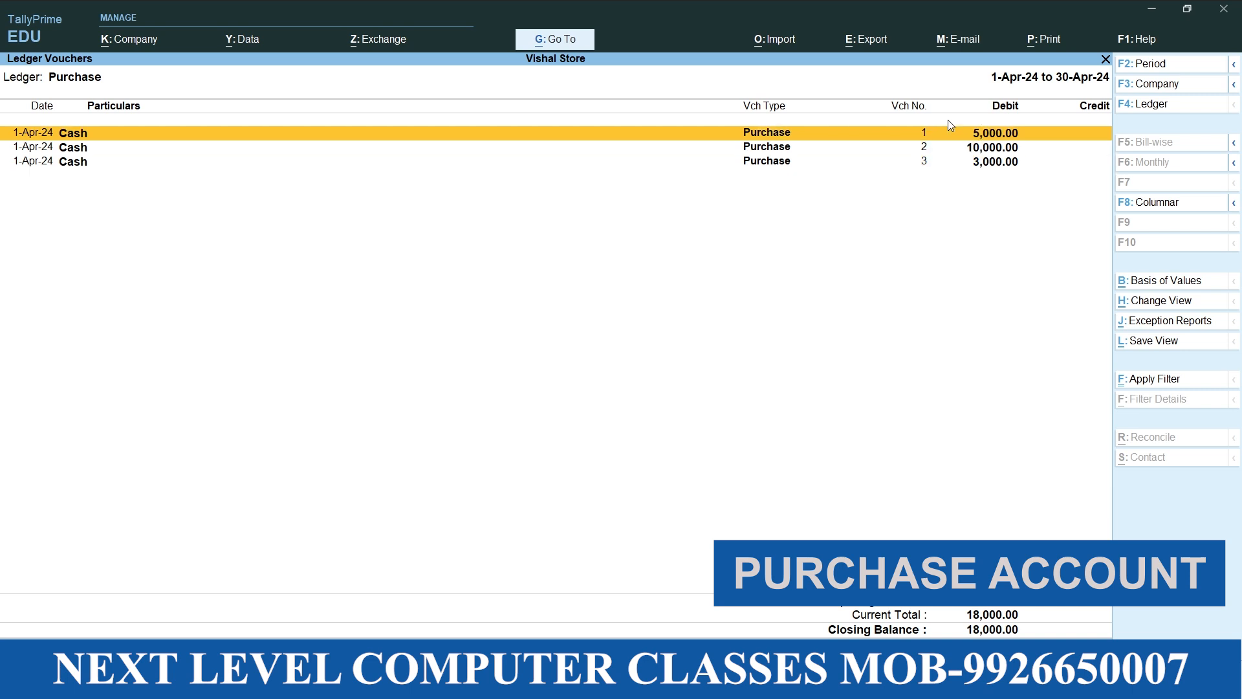
pyautogui.press('Down')
pyautogui.press('Down')
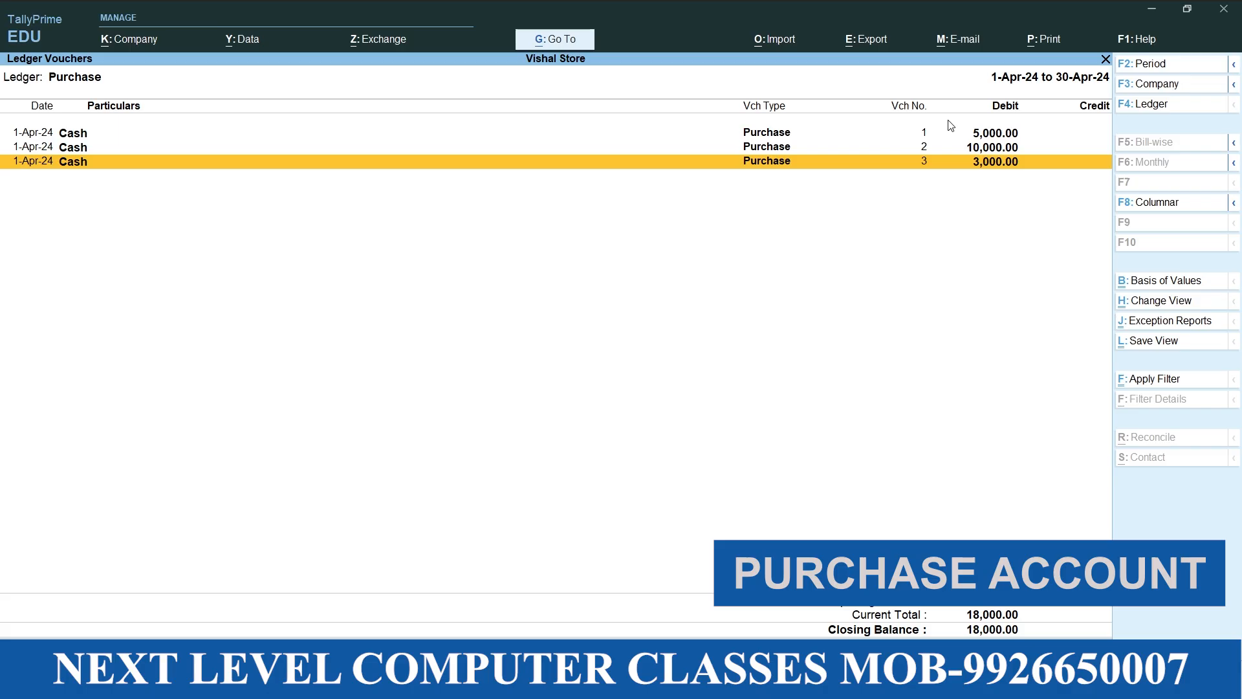
# Close the Profit & Loss reports and reopen voucher entry from the Gateway of Tally
pyautogui.press('Escape')
pyautogui.press('Escape')
pyautogui.press('Escape')
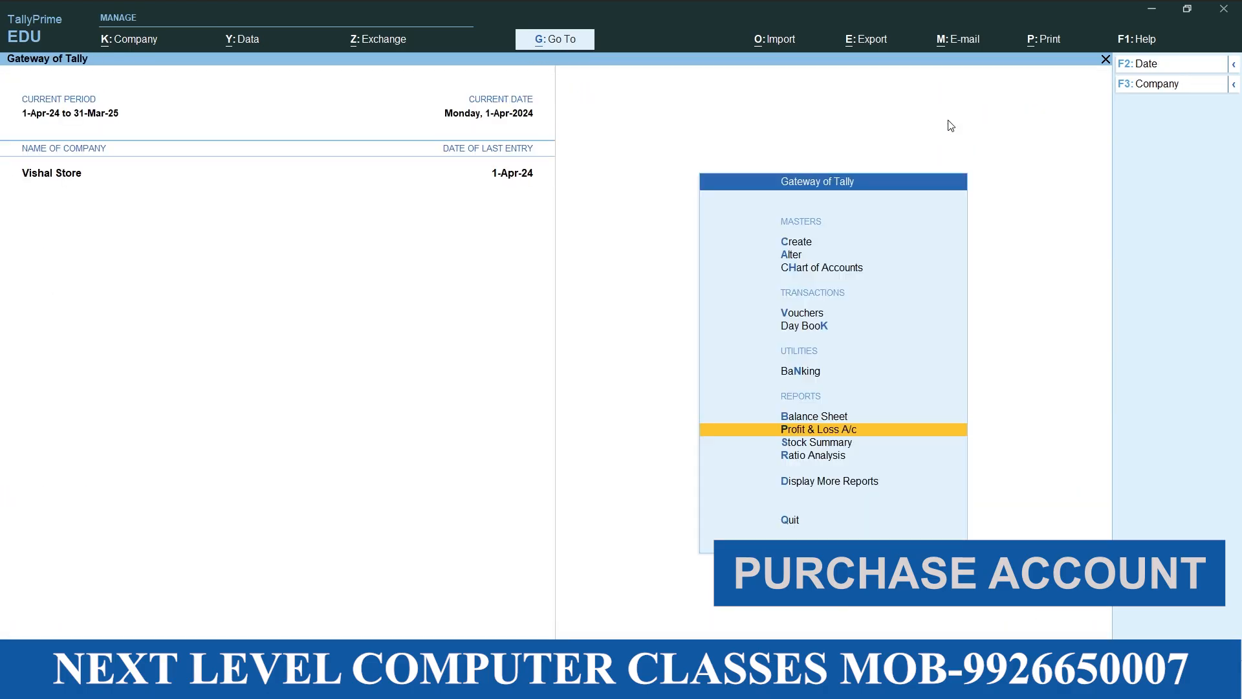
pyautogui.press('Up')
pyautogui.press('Up')
pyautogui.press('Up')
pyautogui.press('Up')
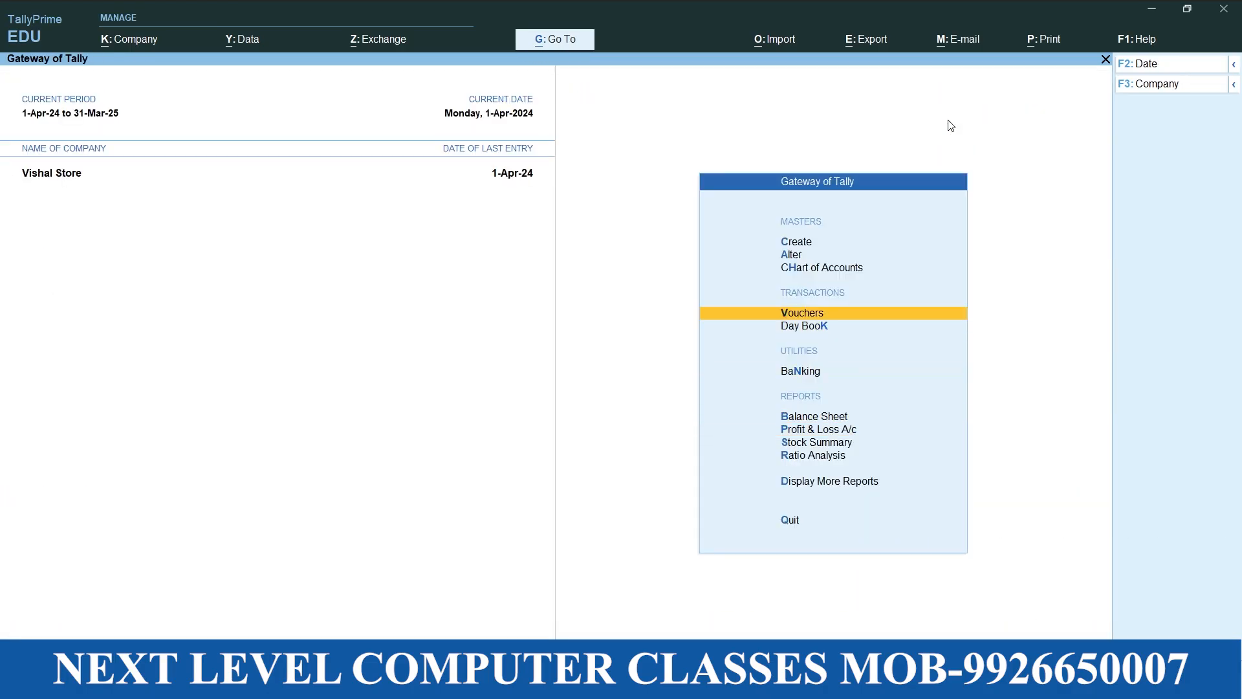
pyautogui.press('Return')
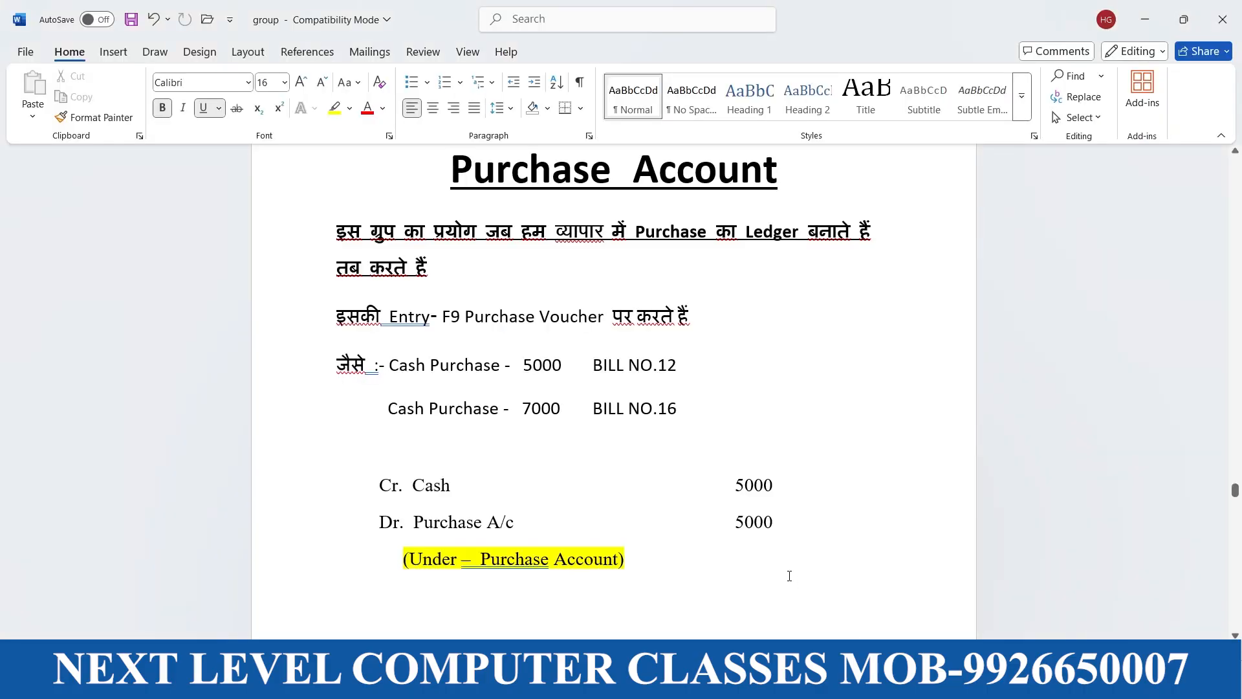
# Switch to the Word notes and read the Sundry Creditors section with its sample credit purchase entries
pyautogui.scroll(-10, 740, 552)
pyautogui.scroll(-3, 667, 525)
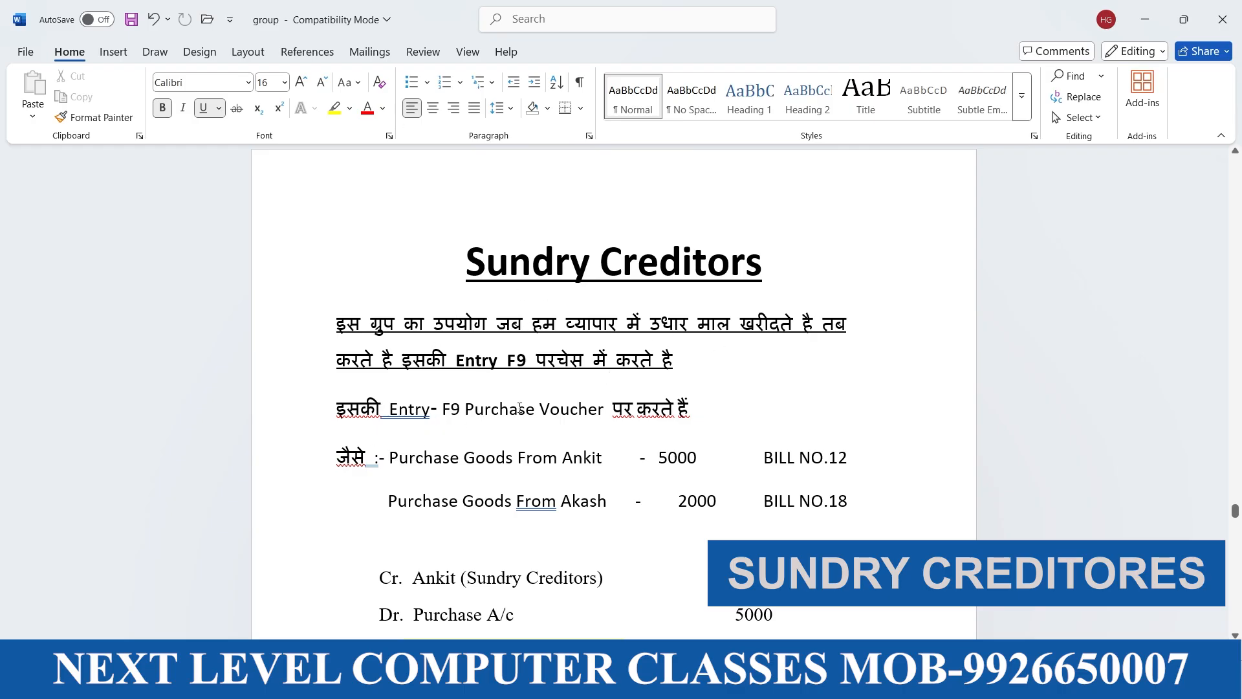
pyautogui.scroll(-2, 444, 443)
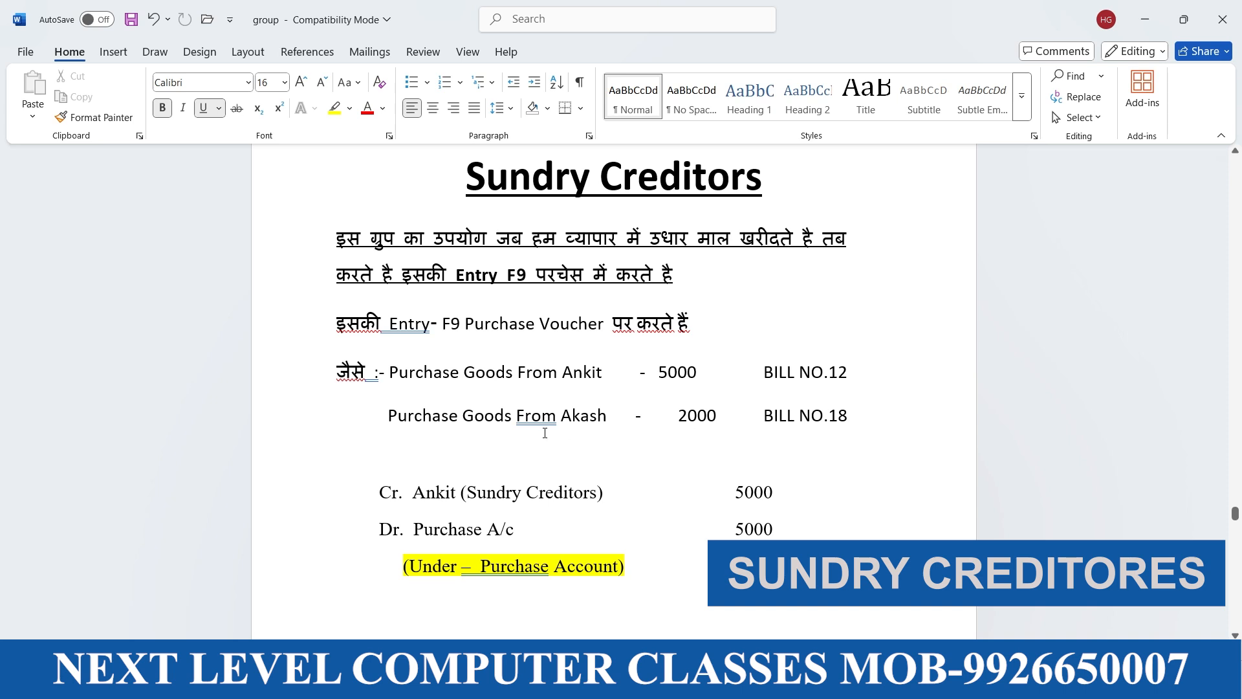
pyautogui.scroll(-2, 454, 415)
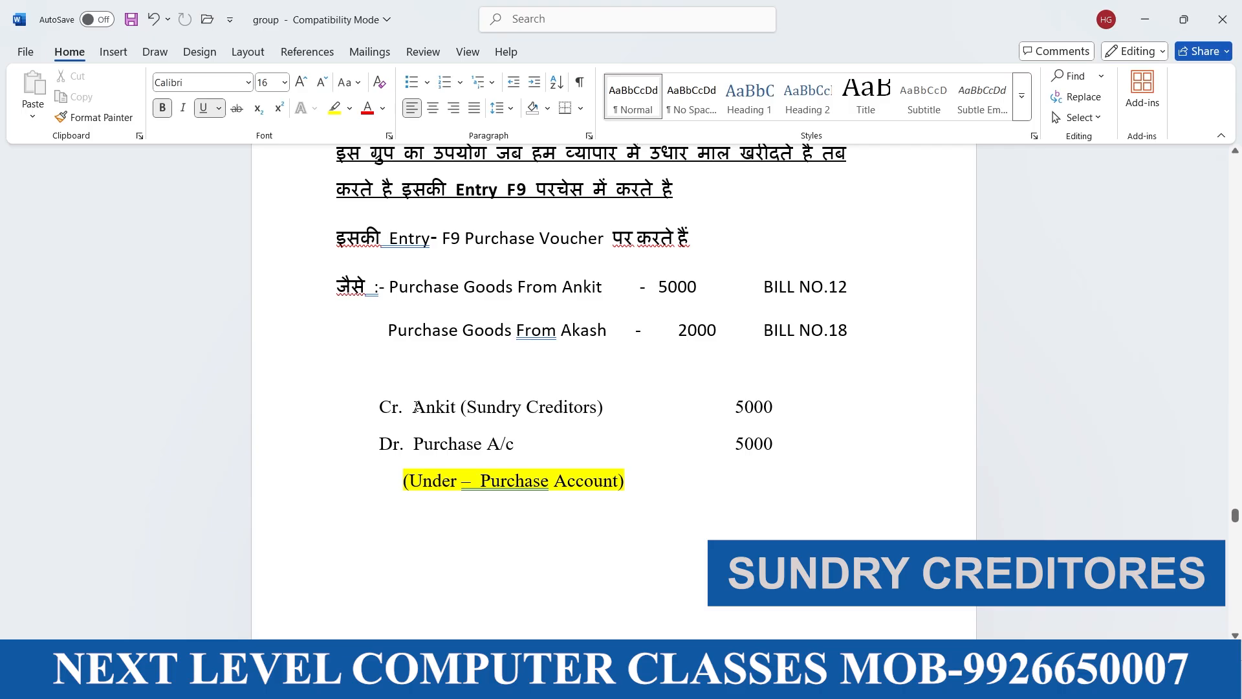
pyautogui.moveTo(427, 406); pyautogui.dragTo(455, 411)
pyautogui.press('Left')
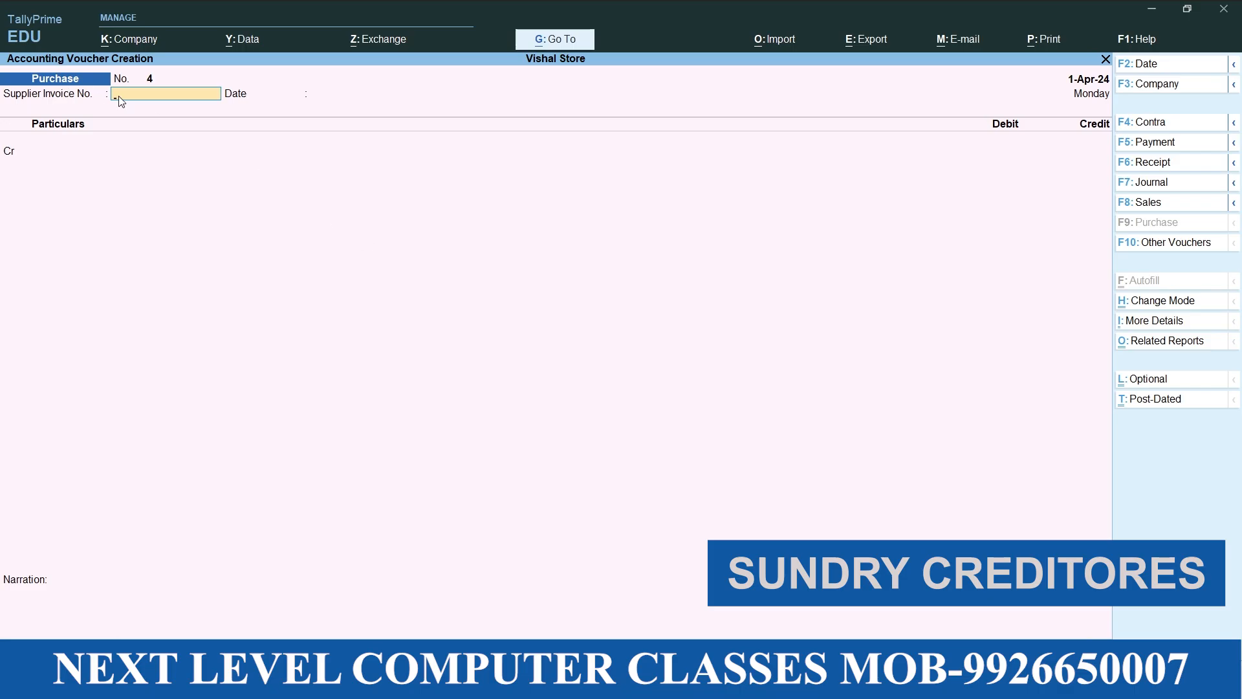
# Return to TallyPrime and enter supplier invoice number 25 dated 1-Apr-24 on the fourth purchase voucher
pyautogui.press('Return')
pyautogui.press('Return')
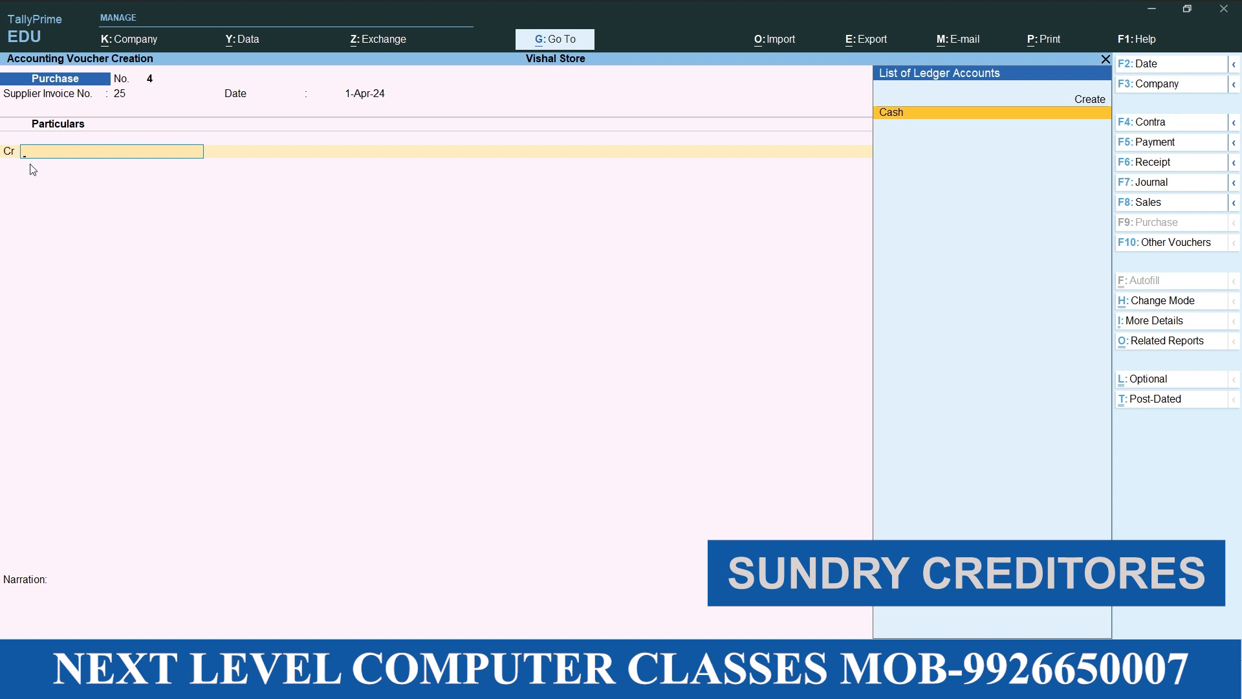
# Start a new ledger from the credit line, enter the supplier's name and place it under Sundry Creditors
pyautogui.hotkey('alt', 'c')
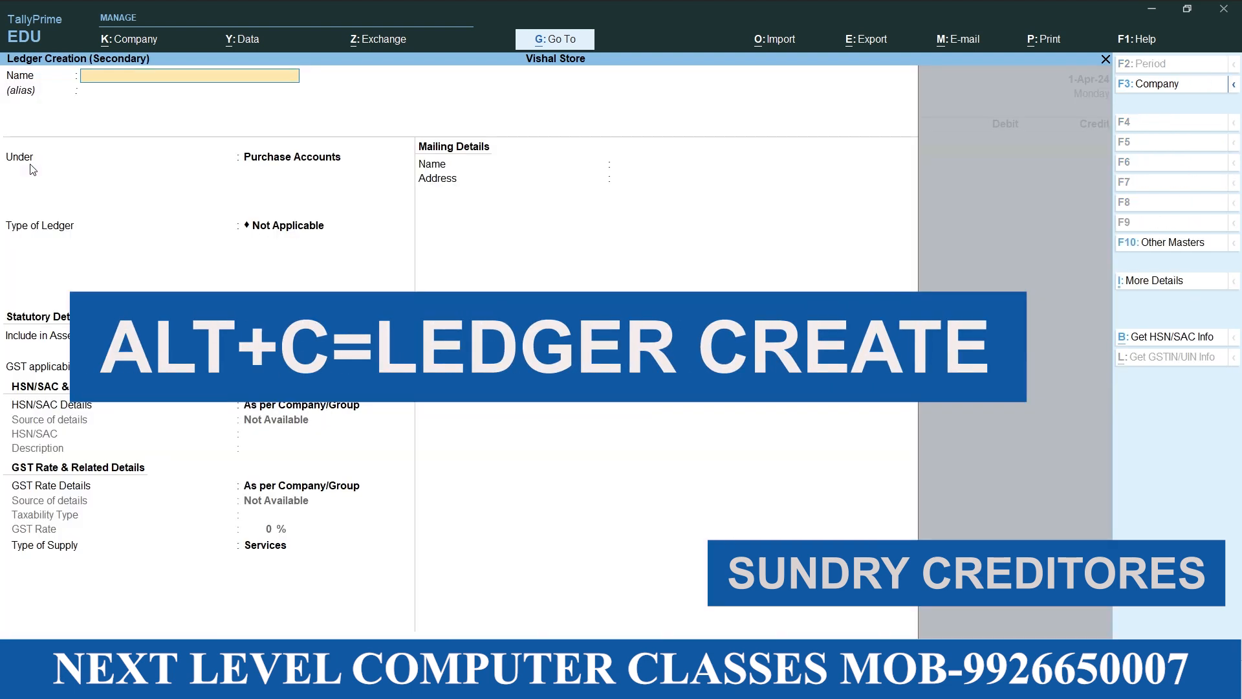
pyautogui.write('Ankit')
pyautogui.press('Return')
pyautogui.write('Sun')
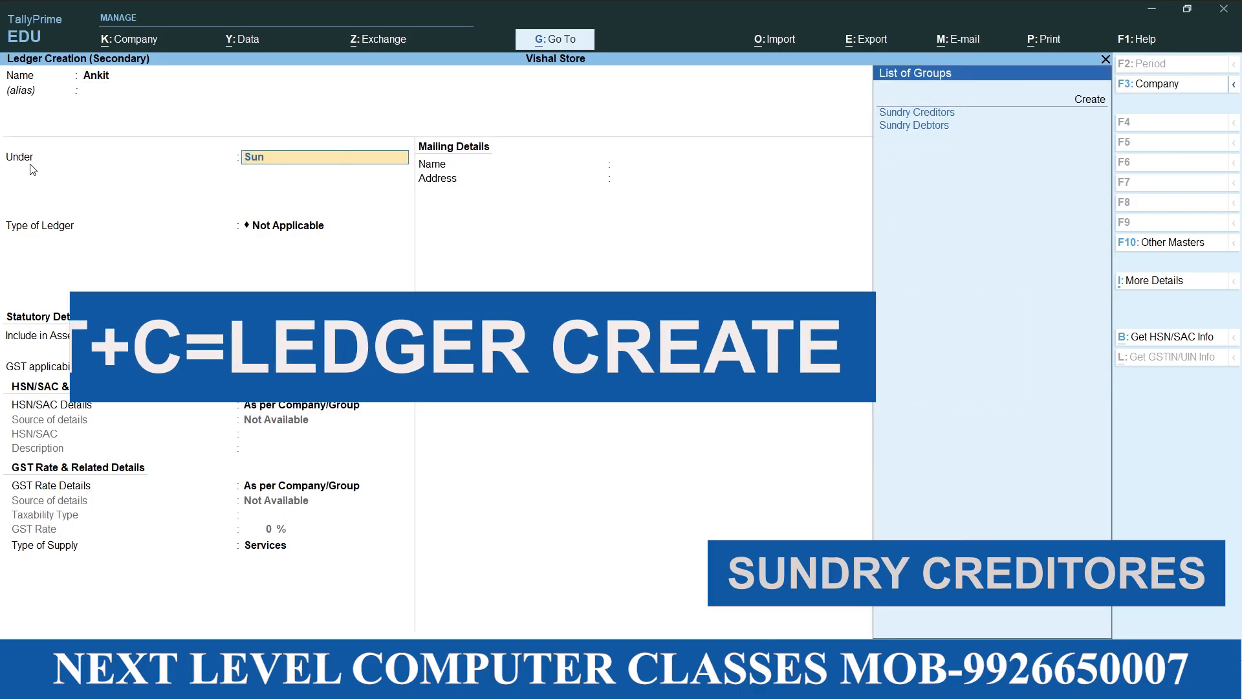
pyautogui.press('Down')
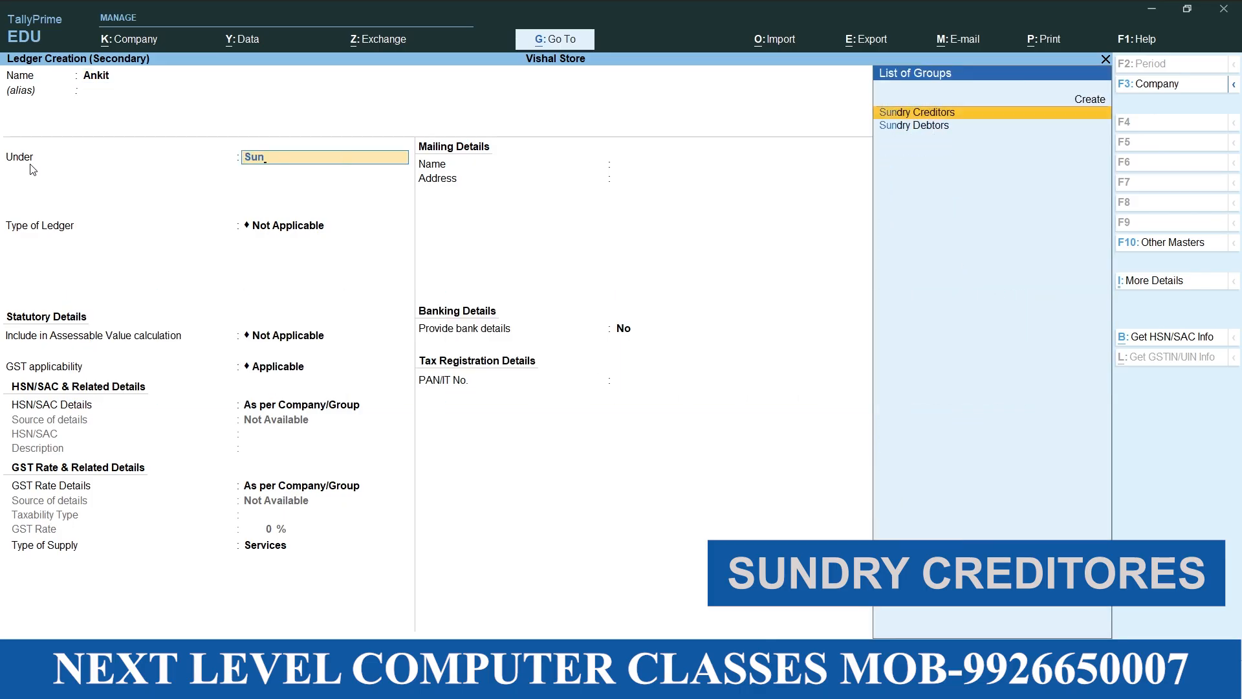
pyautogui.press('Return')
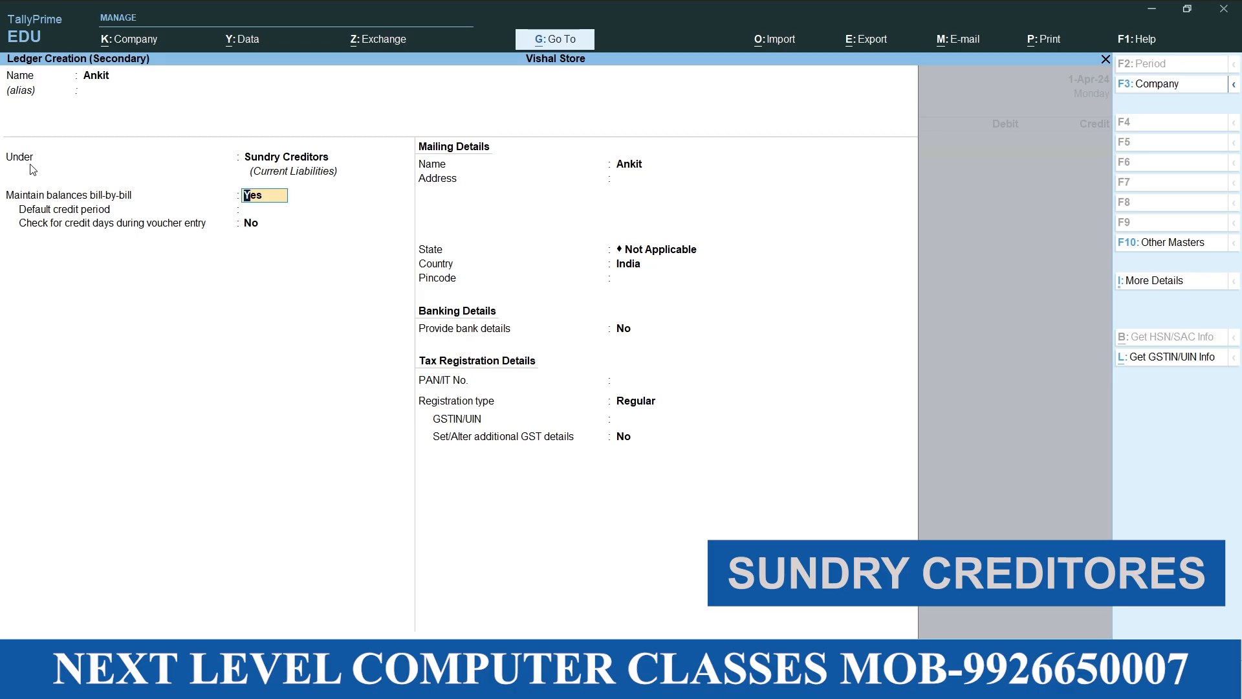
# Keep bill-by-bill balances on and save the supplier ledger with its remaining details at their defaults and no GSTIN
pyautogui.press('Return')
pyautogui.press('Return')
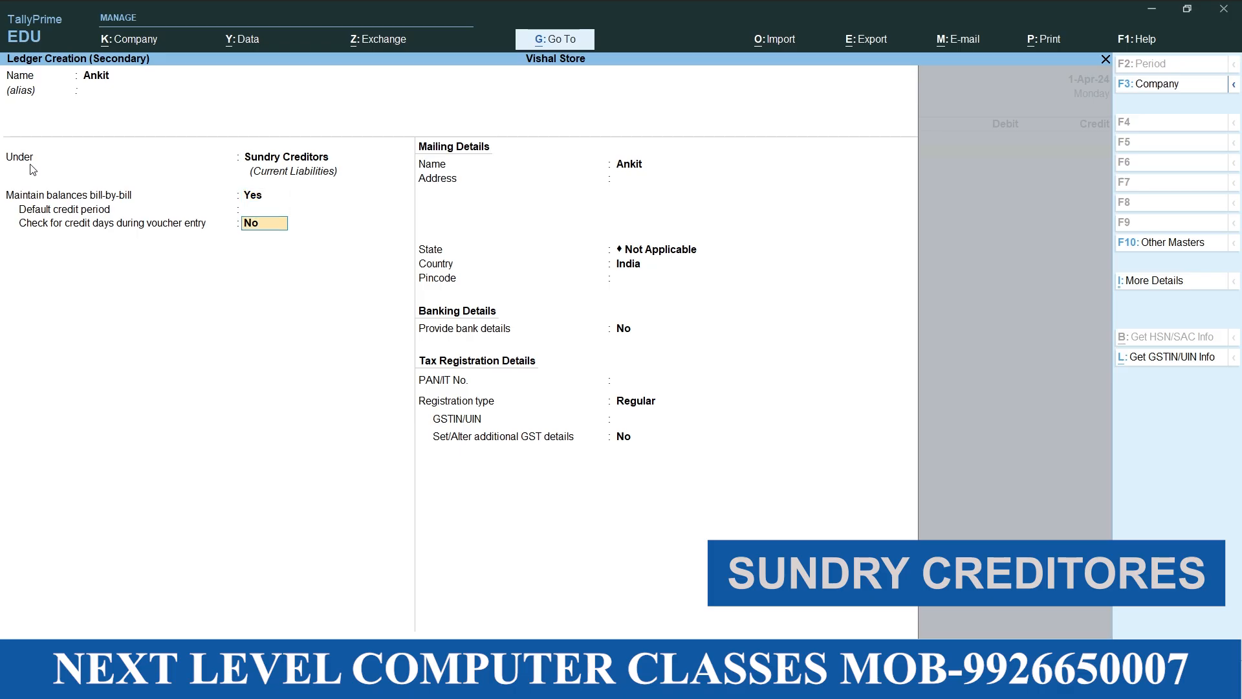
pyautogui.press('Return')
pyautogui.press('Return')
pyautogui.press('Return')
pyautogui.press('Return')
pyautogui.press('Return')
pyautogui.press('Return')
pyautogui.press('Return')
pyautogui.press('Return')
pyautogui.press('Return')
pyautogui.press('Return')
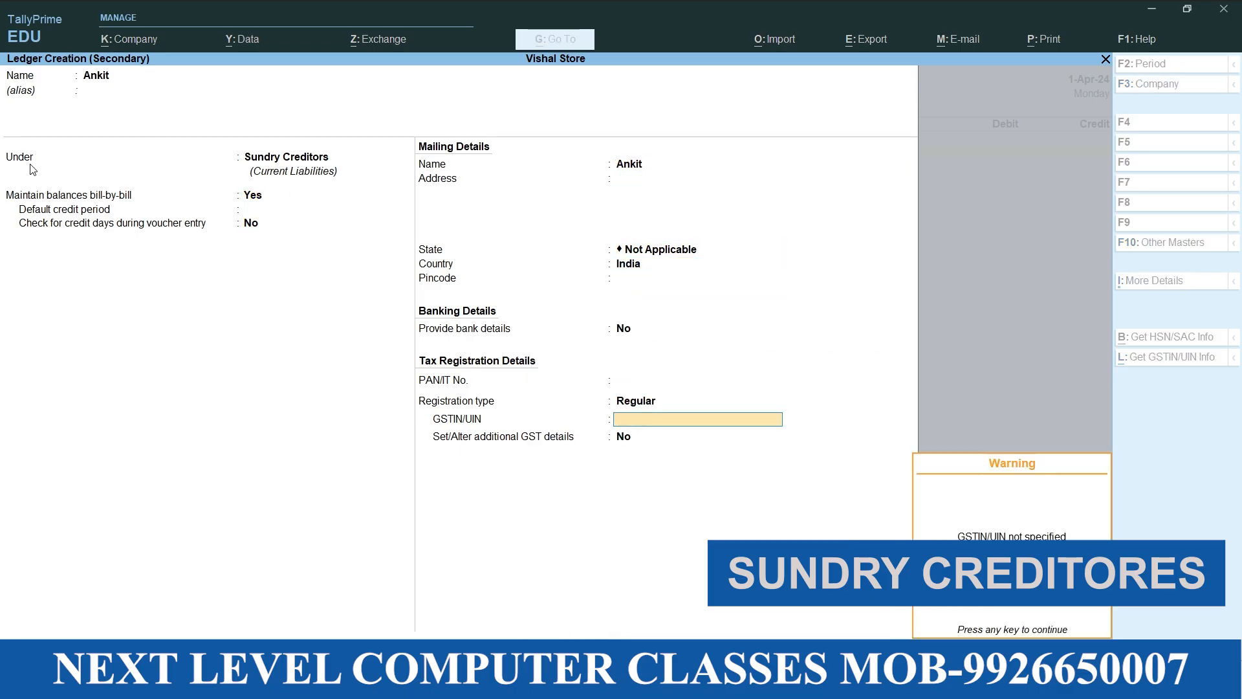
pyautogui.press('Return')
# Accept the default receipt and party details for the supplier on the fourth purchase voucher
pyautogui.press('Return')
pyautogui.press('Return')
pyautogui.press('Return')
pyautogui.press('Return')
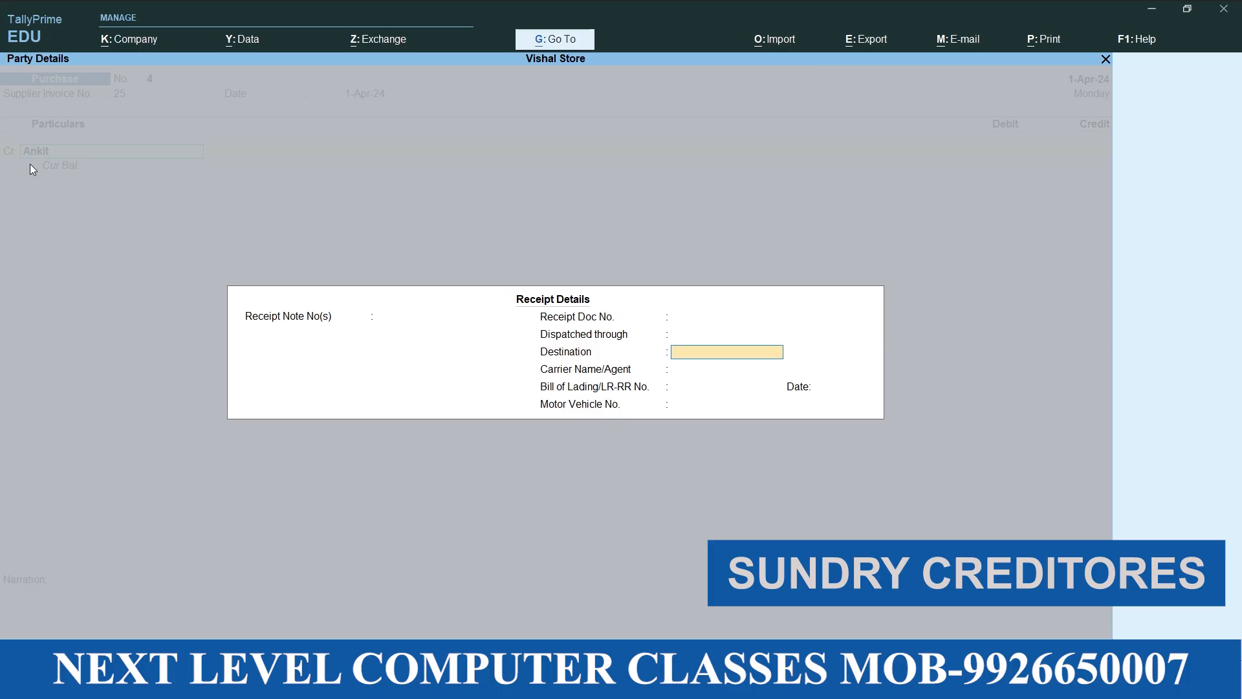
pyautogui.press('Return')
pyautogui.press('Return')
pyautogui.press('Return')
pyautogui.press('Return')
pyautogui.press('Return')
pyautogui.press('Return')
pyautogui.press('Return')
pyautogui.press('Return')
pyautogui.press('Return')
pyautogui.press('Return')
pyautogui.press('Return')
pyautogui.press('Return')
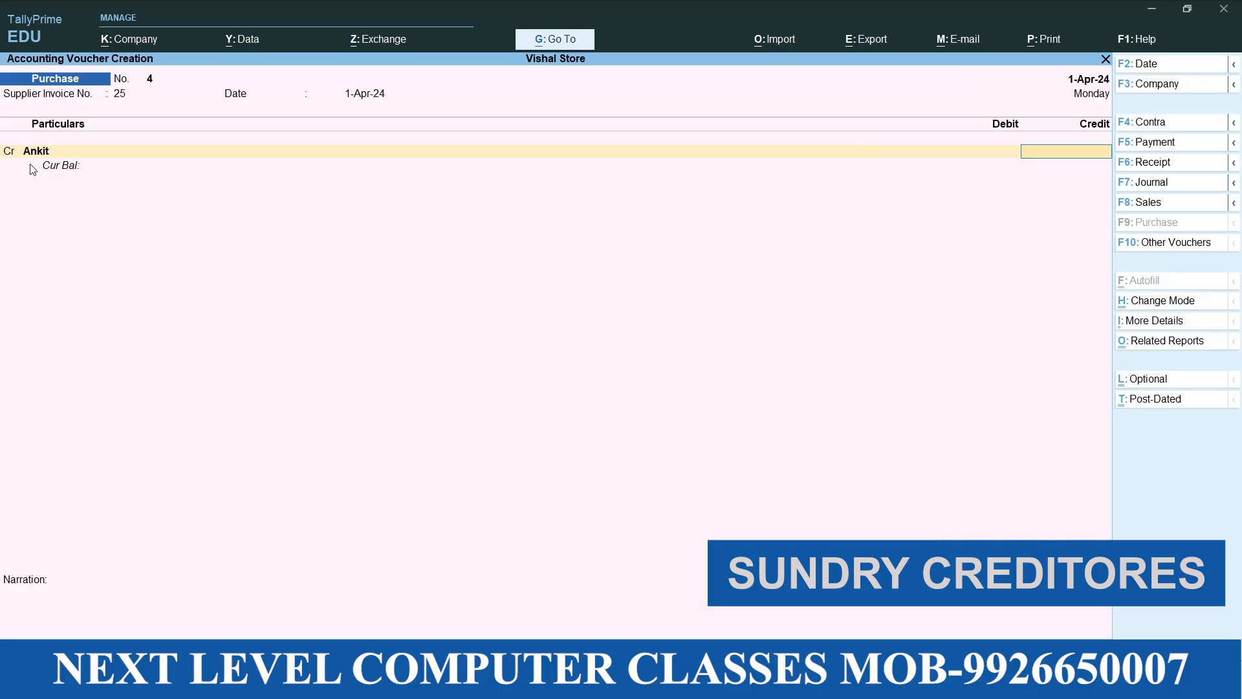
# Credit the supplier with 25000 and allocate the full amount to New Ref 25
pyautogui.write('25000')
pyautogui.press('Return')
# Debit Purchase with 25000, leave the narration blank and save the fourth purchase voucher
pyautogui.press('Return')
pyautogui.press('Return')
pyautogui.press('Return')
pyautogui.press('Return')
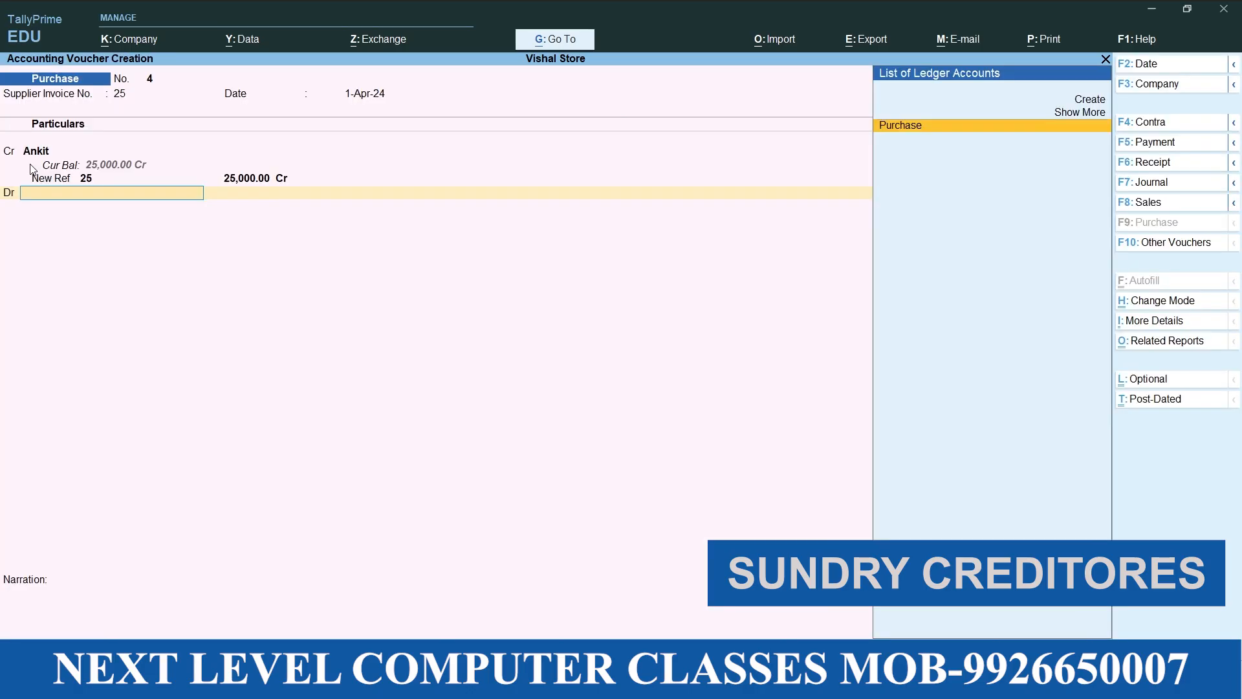
pyautogui.press('Return')
pyautogui.press('Return')
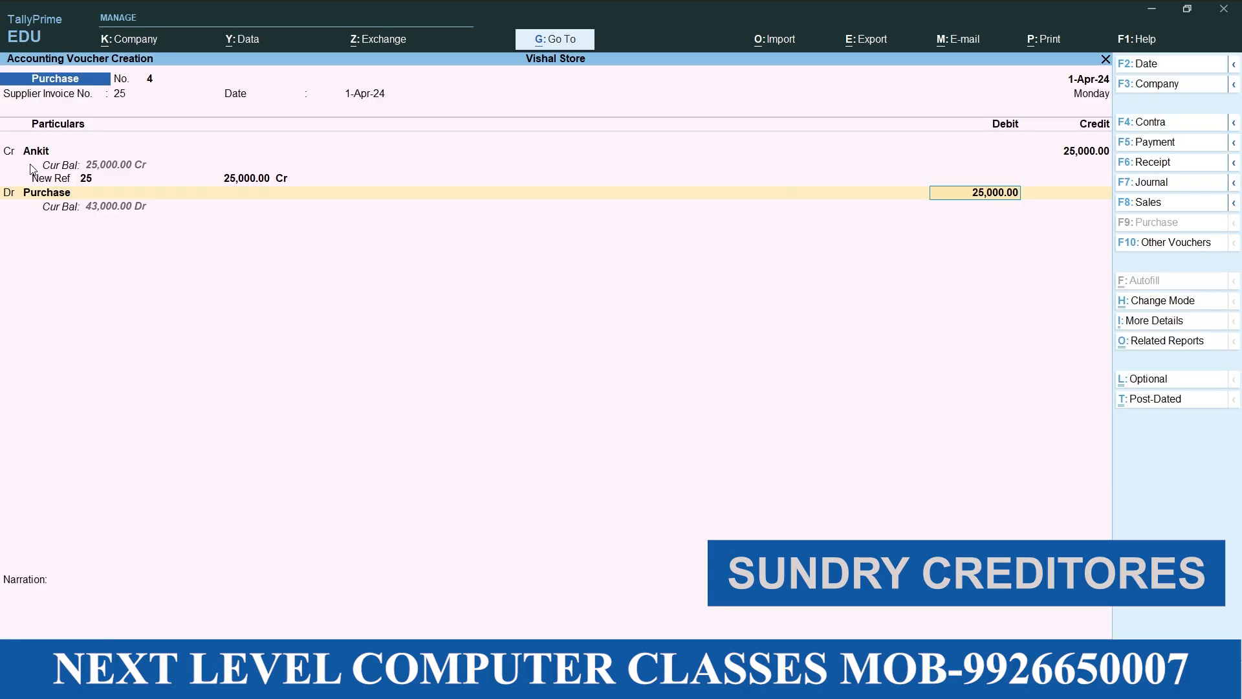
pyautogui.press('Return')
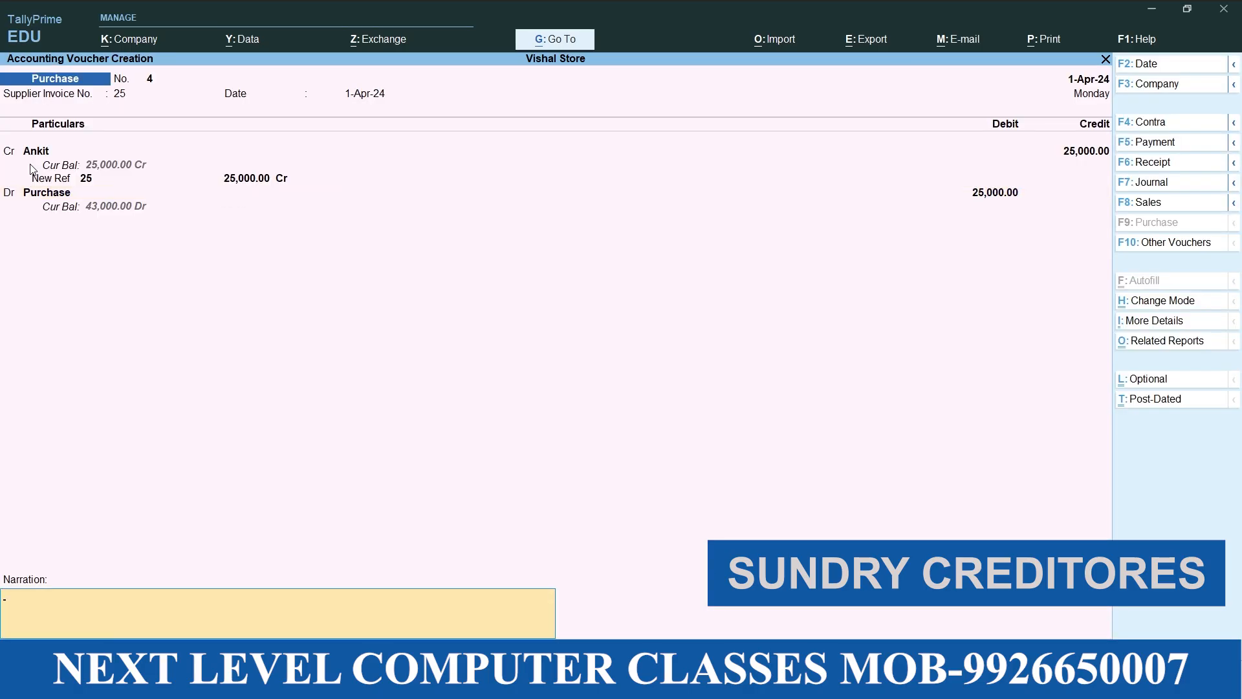
pyautogui.press('Return')
# Set supplier invoice number 28 on the fifth purchase voucher and accept the invoice date 1-Apr-24
pyautogui.press('Return')
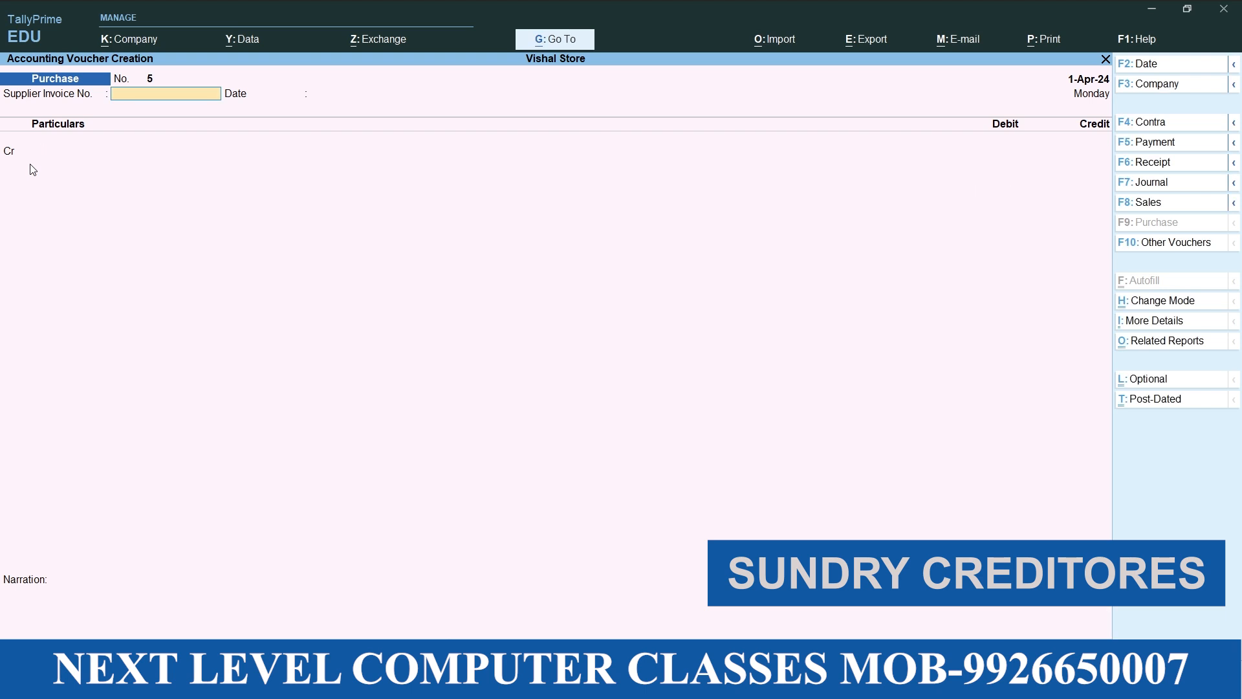
pyautogui.write('28')
pyautogui.press('Return')
pyautogui.press('Return')
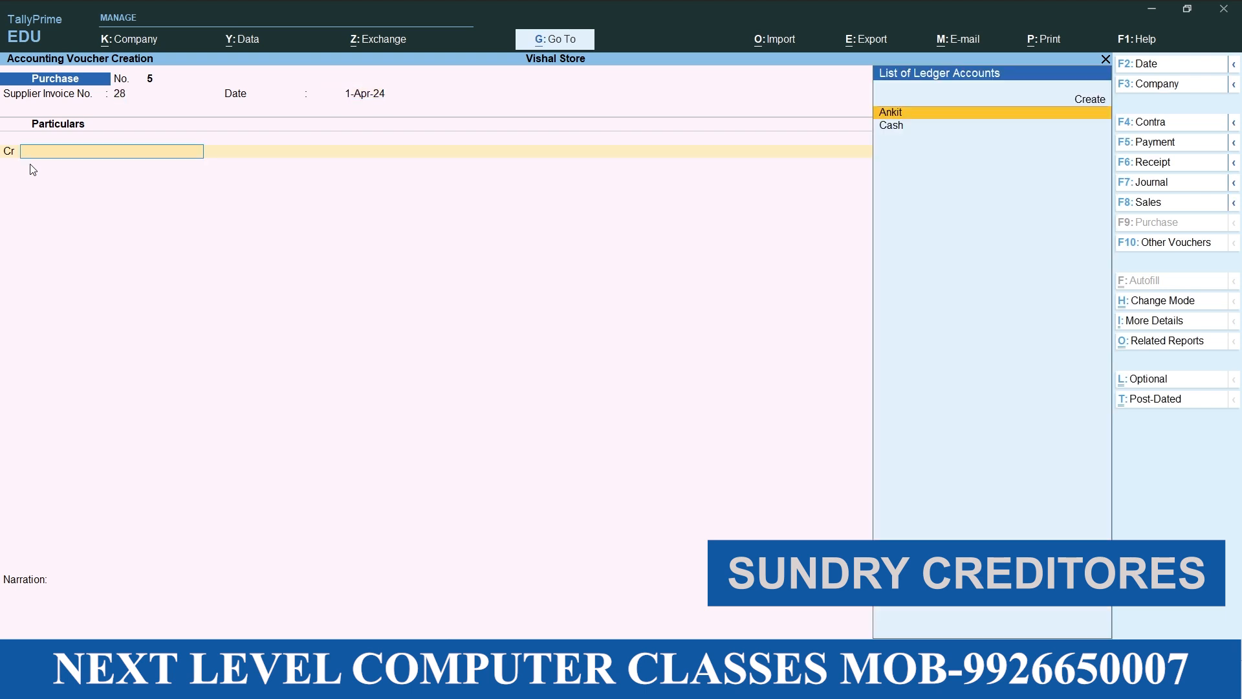
# Create a named supplier ledger under Sundry Creditors from the credit line and save it with bill-by-bill balances and default details
pyautogui.hotkey('alt', 'c')
pyautogui.write('Aman')
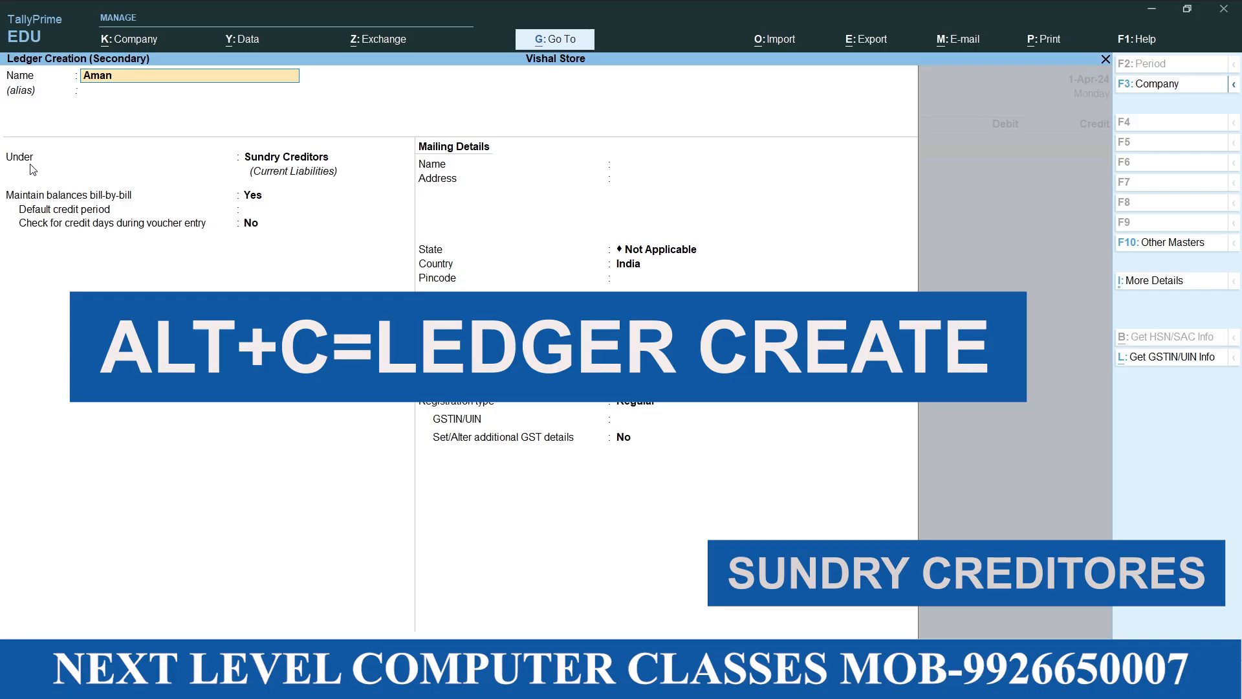
pyautogui.press('Return')
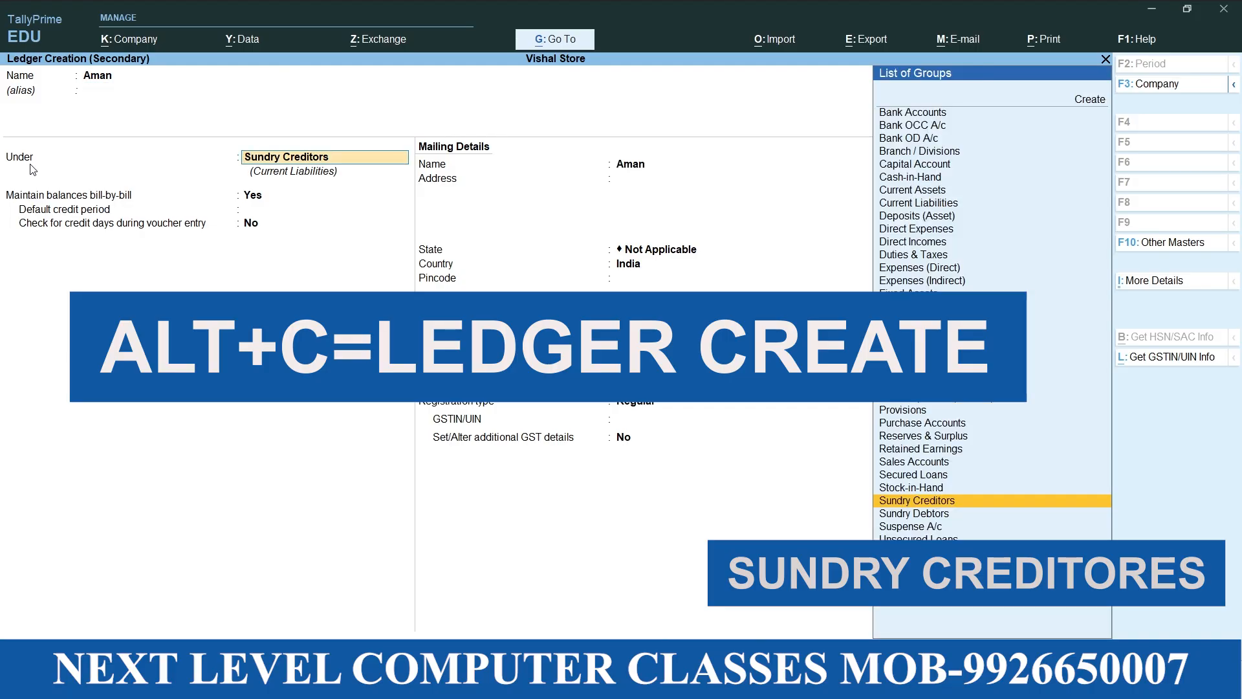
pyautogui.press('Return')
pyautogui.press('Return')
pyautogui.press('Return')
pyautogui.press('Return')
pyautogui.press('Return')
pyautogui.press('Return')
pyautogui.press('Return')
pyautogui.press('Return')
pyautogui.press('Return')
pyautogui.press('Return')
pyautogui.press('Return')
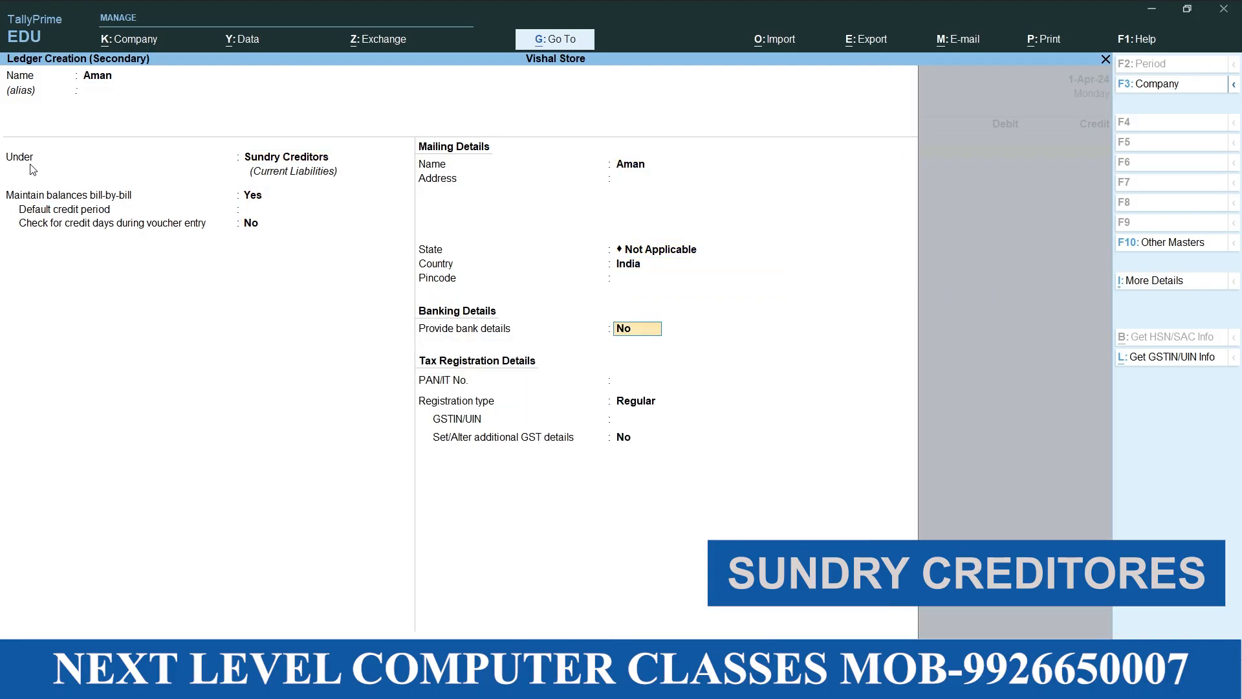
# Accept the default receipt and party details for the supplier on the fifth purchase voucher
pyautogui.press('Return')
pyautogui.press('Return')
pyautogui.press('Return')
pyautogui.press('Return')
pyautogui.press('Return')
pyautogui.press('Return')
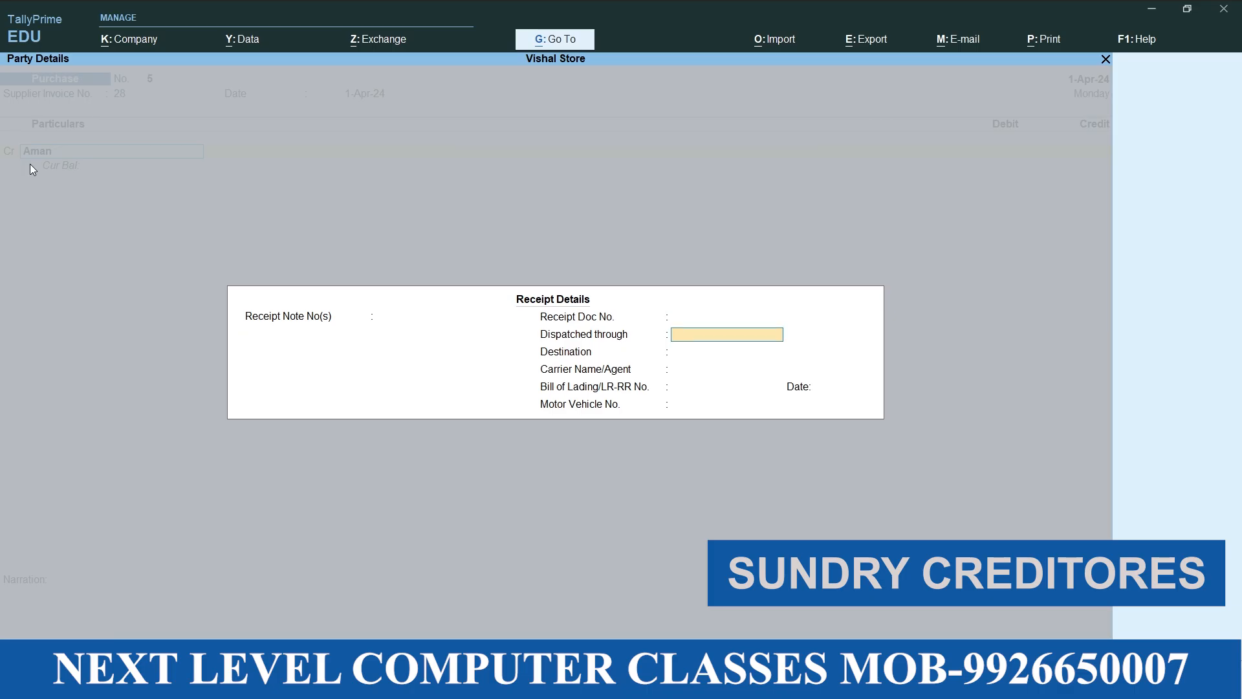
pyautogui.press('Return')
pyautogui.press('Return')
pyautogui.press('Return')
pyautogui.press('Return')
pyautogui.press('Return')
pyautogui.press('Return')
pyautogui.press('Return')
pyautogui.press('Return')
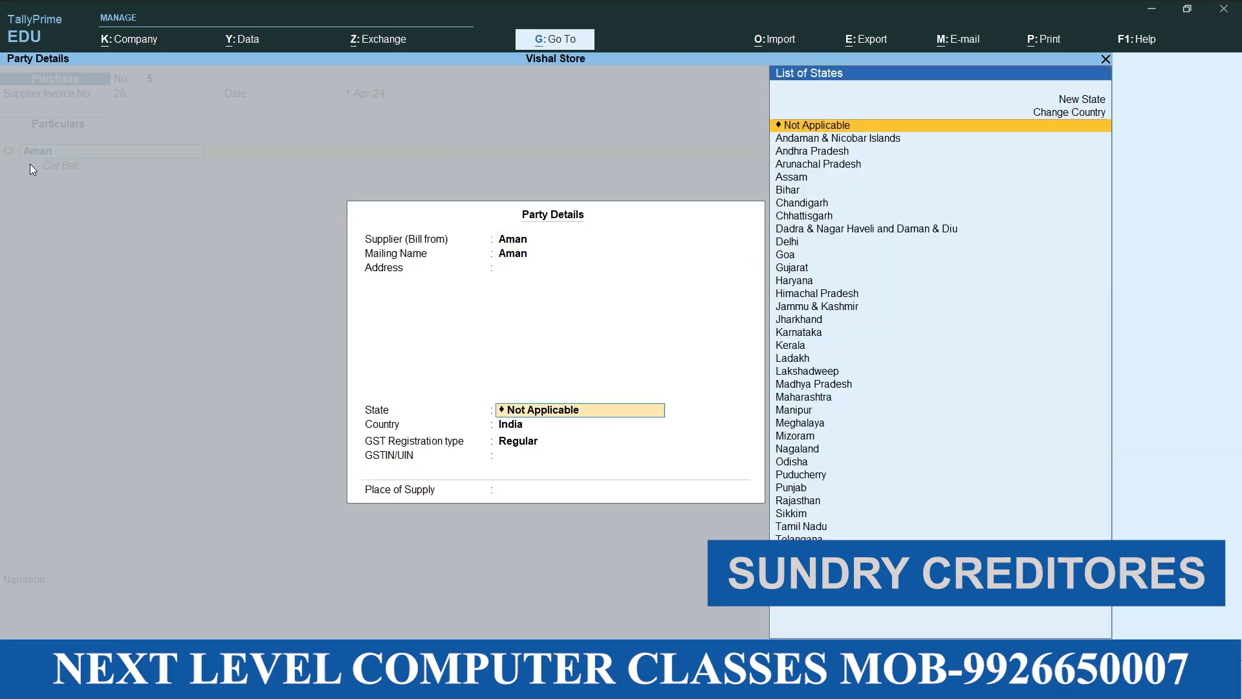
# Credit the supplier with 12000 and allocate the full amount to New Ref 28
pyautogui.press('Return')
pyautogui.press('Return')
pyautogui.write('12000')
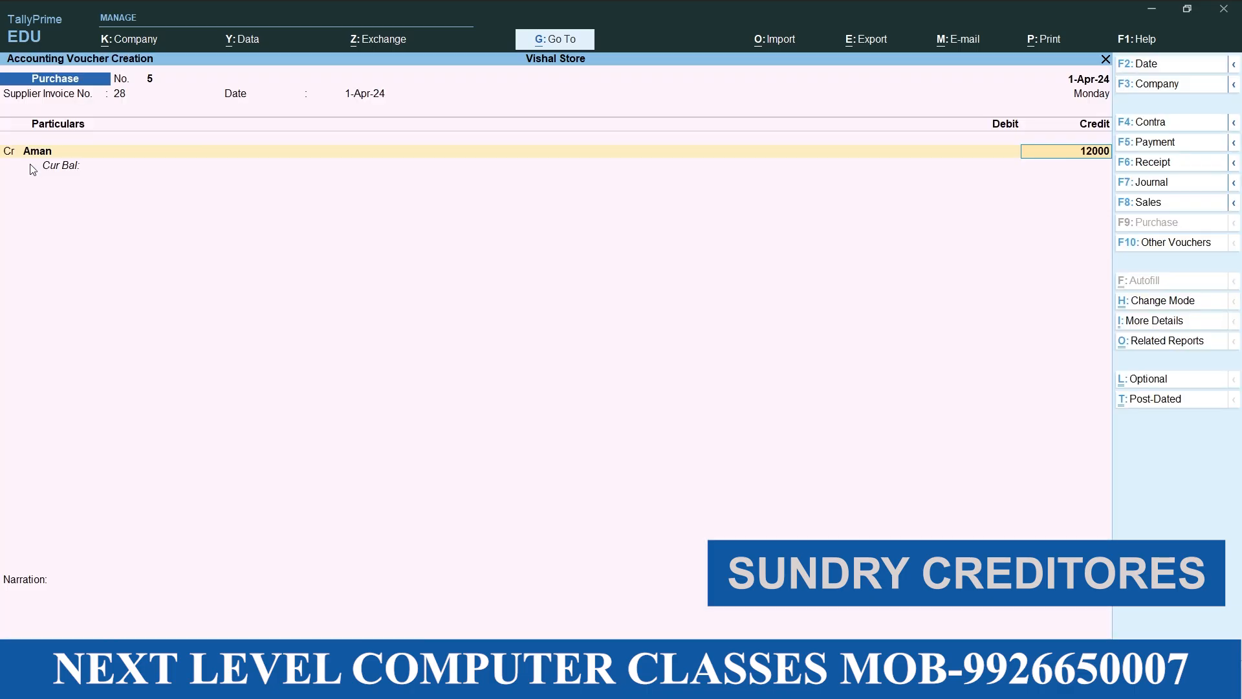
pyautogui.press('Return')
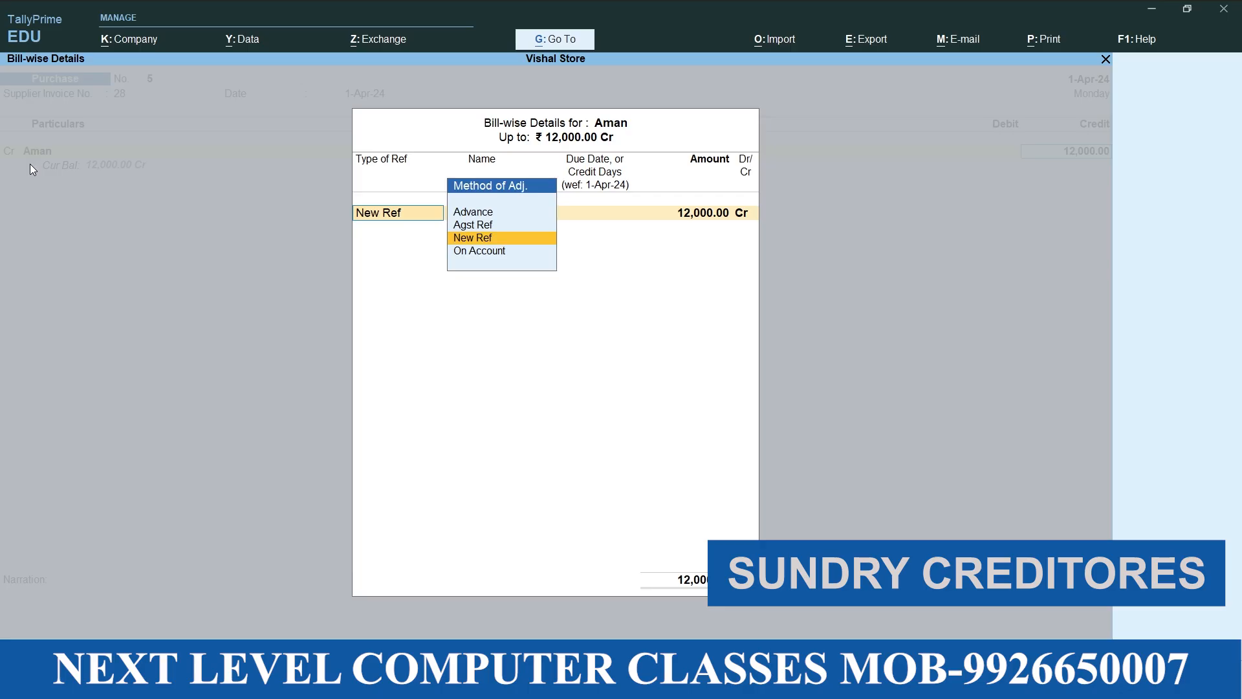
pyautogui.press('Return')
pyautogui.press('Return')
pyautogui.press('Return')
pyautogui.press('Return')
pyautogui.press('Return')
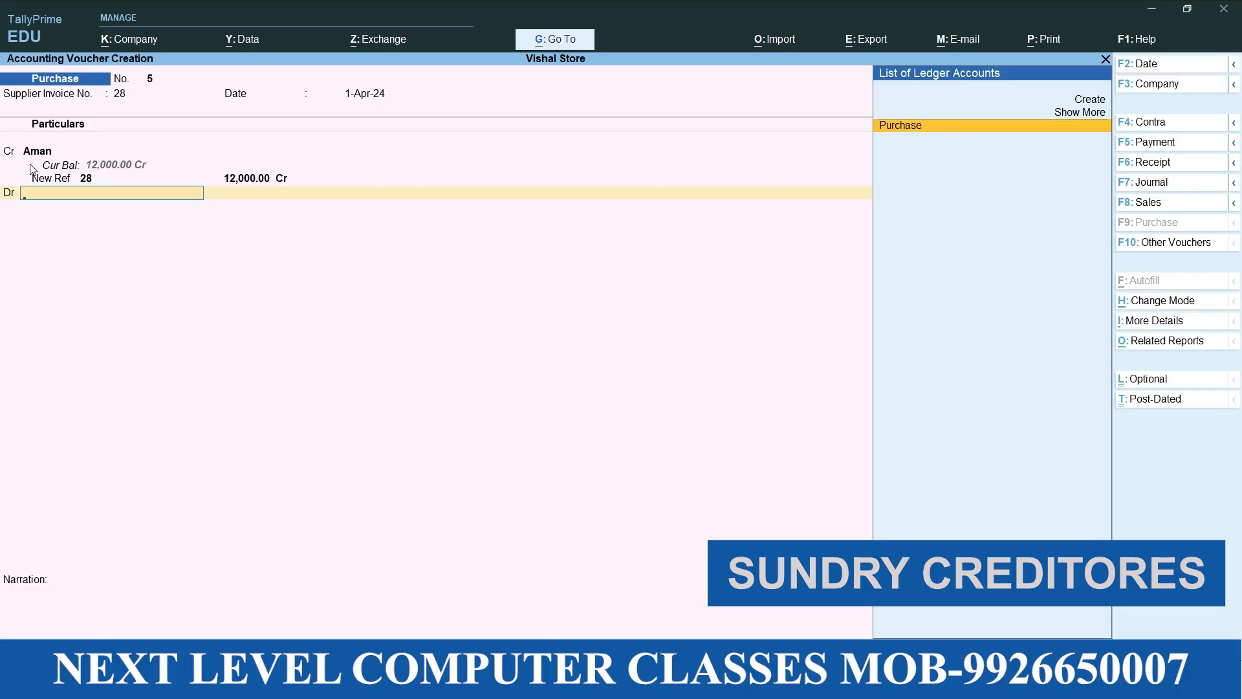
# Debit Purchase with 12000, leave the narration blank and save the fifth purchase voucher
pyautogui.press('Return')
pyautogui.press('Return')
pyautogui.press('Return')
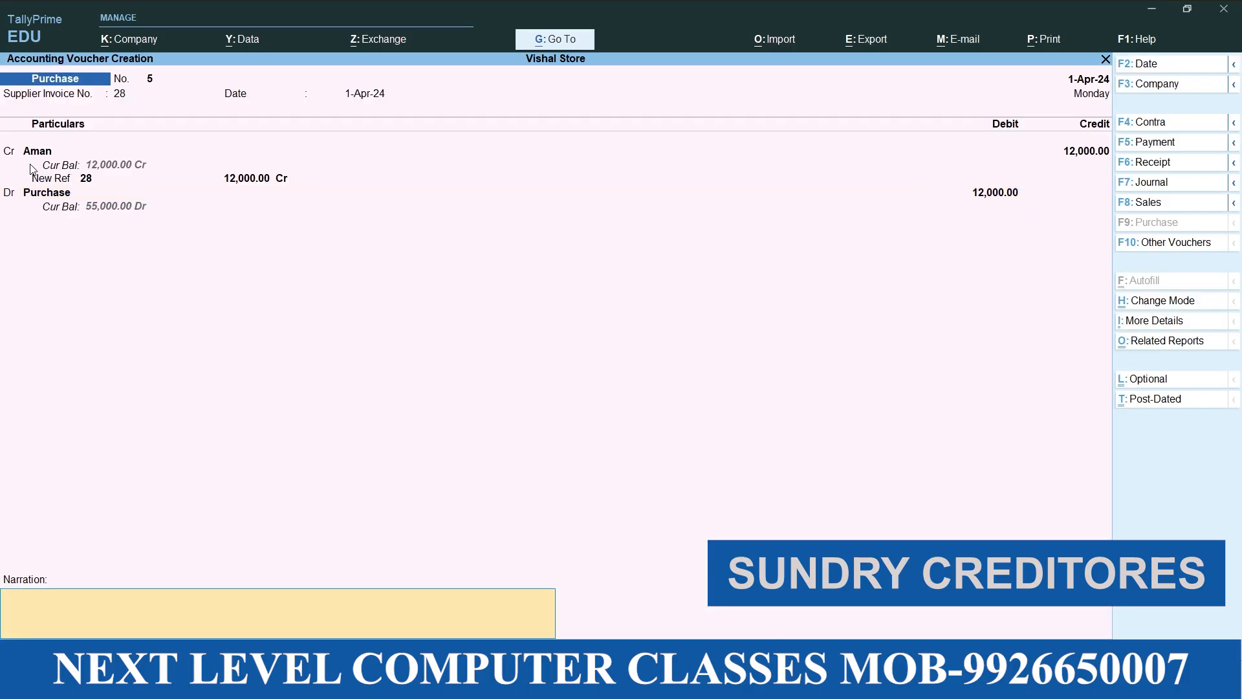
pyautogui.press('Return')
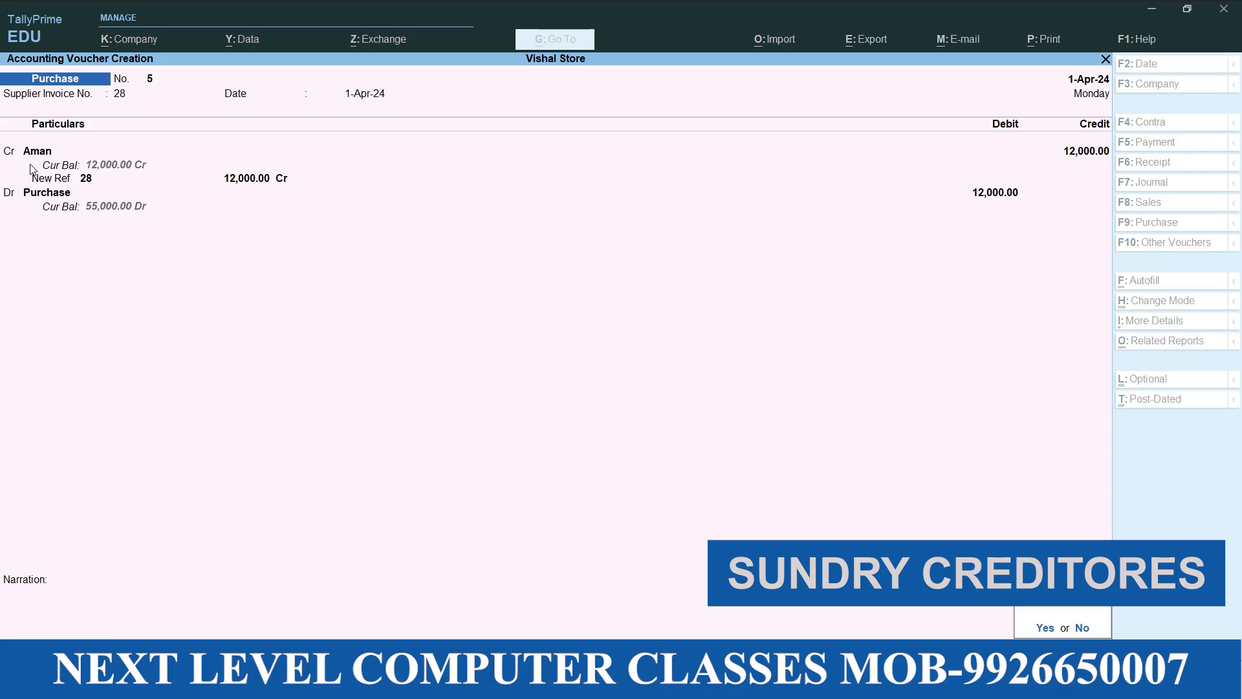
pyautogui.write('y90')
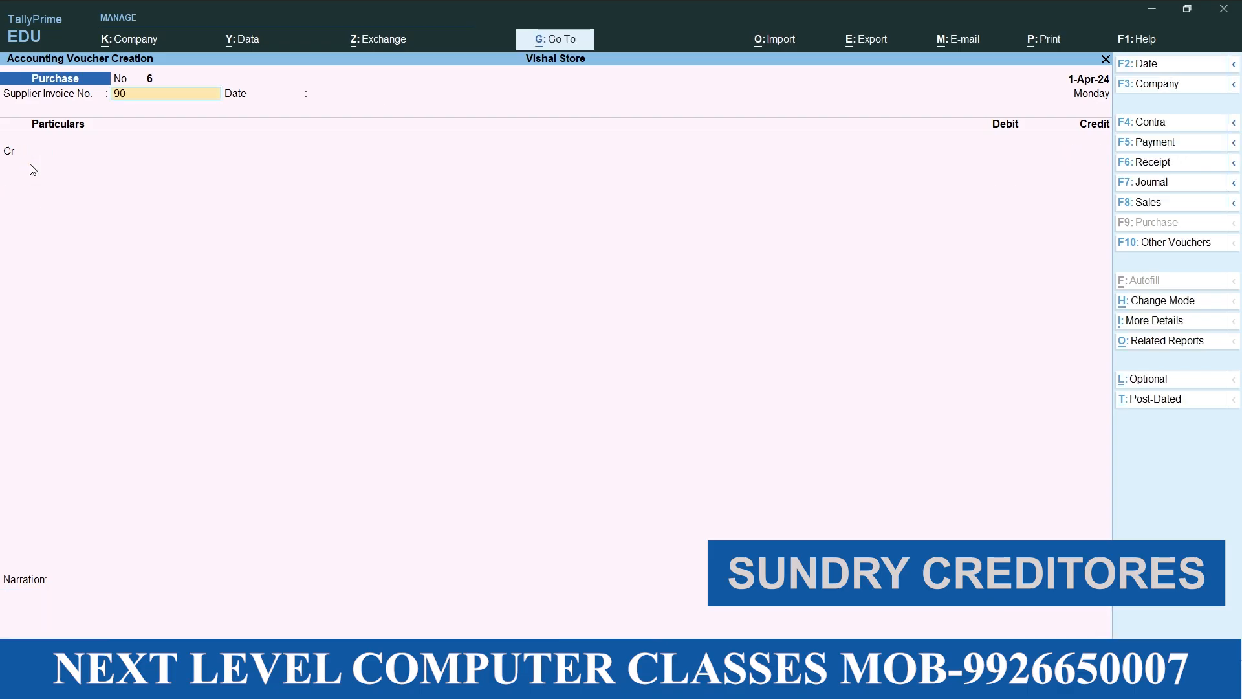
# Set supplier invoice number 90 on the sixth purchase voucher and accept the invoice date 1-Apr-24
pyautogui.press('Return')
pyautogui.press('Return')
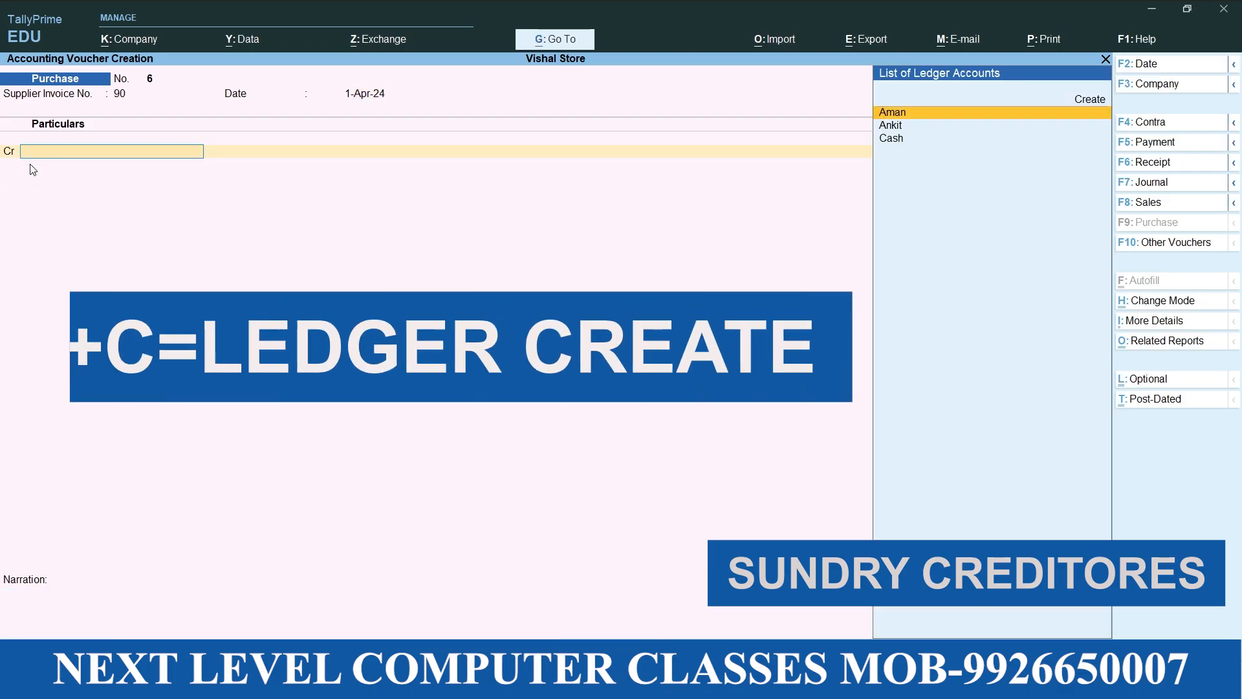
# Create another named supplier ledger under Sundry Creditors for the sixth voucher's credit line, keeping bill-by-bill balances and default details
pyautogui.hotkey('alt', 'c')
pyautogui.write('Sumit')
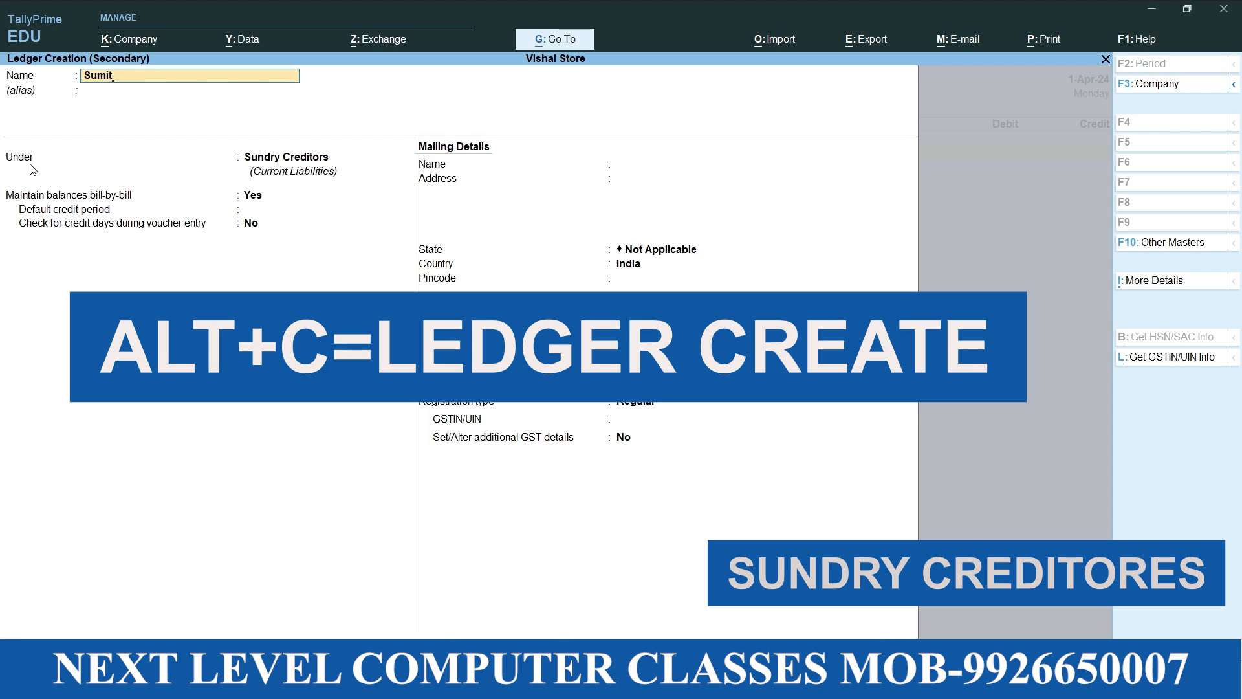
pyautogui.press('Return')
pyautogui.press('Return')
pyautogui.press('Return')
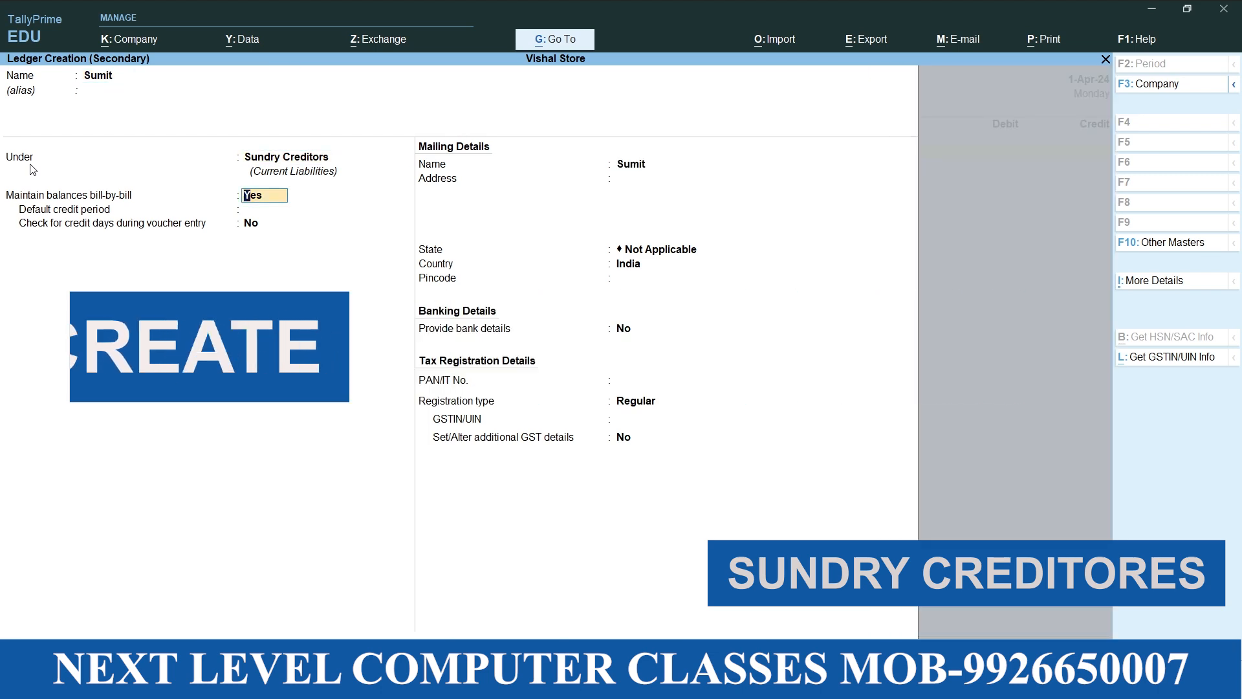
pyautogui.press('Return')
pyautogui.press('Return')
pyautogui.press('Return')
pyautogui.press('Return')
pyautogui.press('Return')
pyautogui.press('Return')
pyautogui.press('Return')
pyautogui.press('Return')
pyautogui.press('Return')
pyautogui.press('Return')
pyautogui.press('Return')
pyautogui.press('Return')
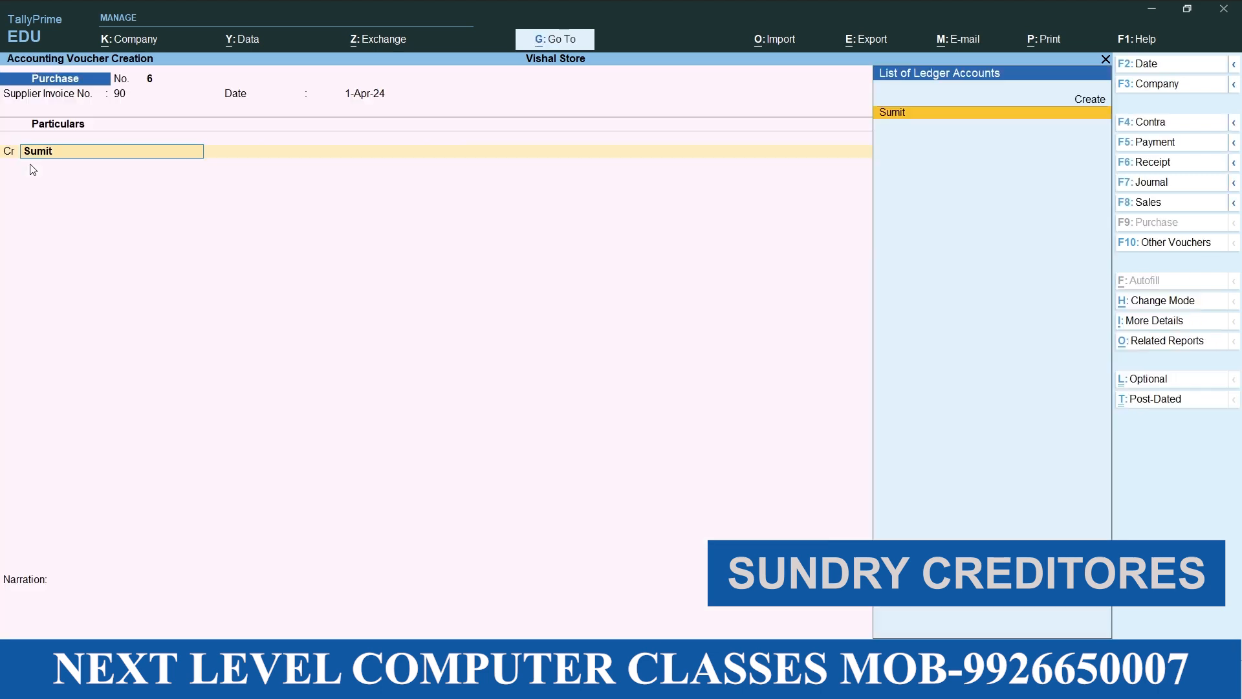
# Credit the new supplier on the sixth purchase voucher and accept the default receipt and party details
pyautogui.press('Return')
pyautogui.press('Return')
pyautogui.press('Return')
pyautogui.press('Return')
pyautogui.press('Return')
pyautogui.press('Return')
pyautogui.press('Return')
pyautogui.press('Return')
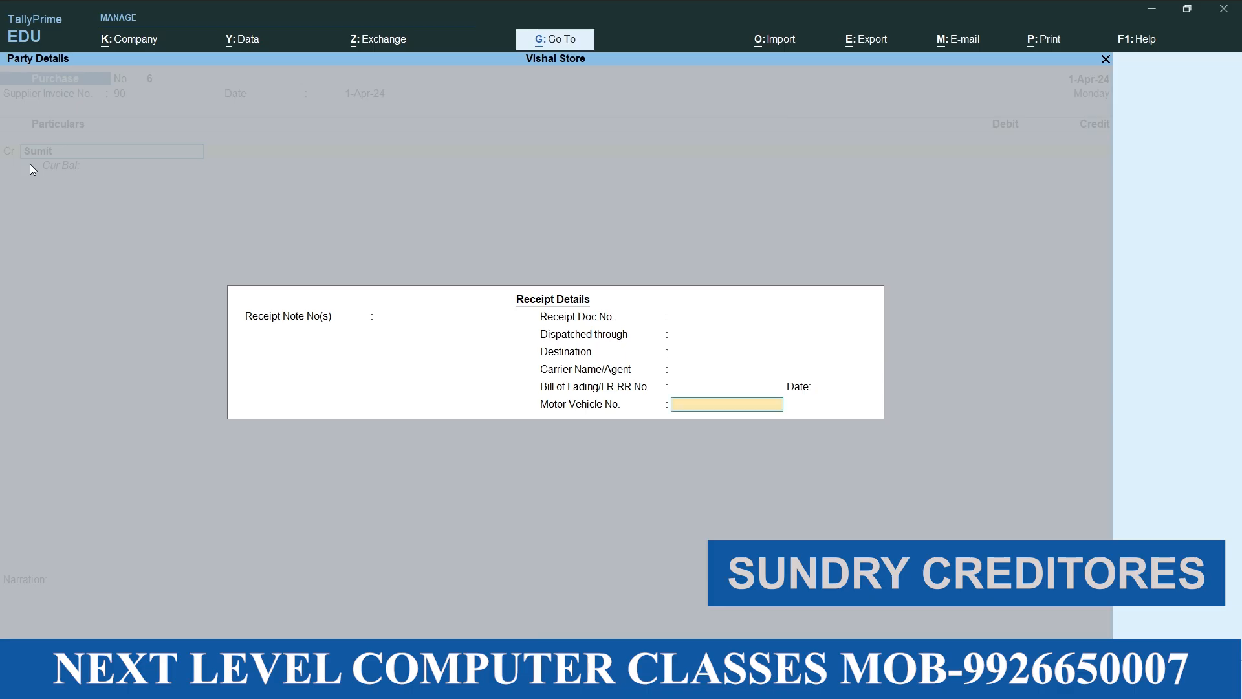
pyautogui.press('Return')
pyautogui.press('Return')
pyautogui.press('Return')
pyautogui.press('Return')
pyautogui.press('Return')
pyautogui.press('Return')
pyautogui.press('Return')
pyautogui.press('Return')
pyautogui.press('Return')
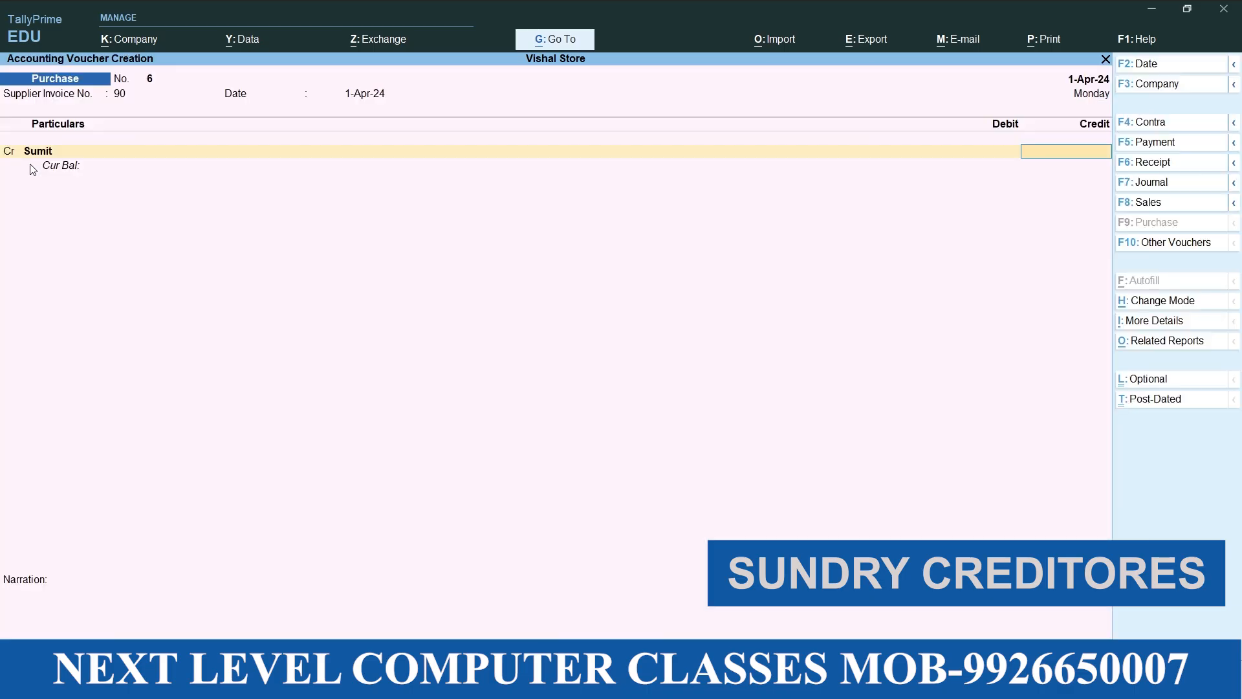
# Set the supplier's credit to 16000 and allocate the full amount to New Ref 90
pyautogui.write('16,000')
pyautogui.press('Return')
# Debit Purchase with 16000, leave the inventory allocation and narration empty and save the sixth purchase voucher
pyautogui.press('Return')
pyautogui.press('Return')
pyautogui.press('Return')
pyautogui.press('Return')
pyautogui.press('Return')
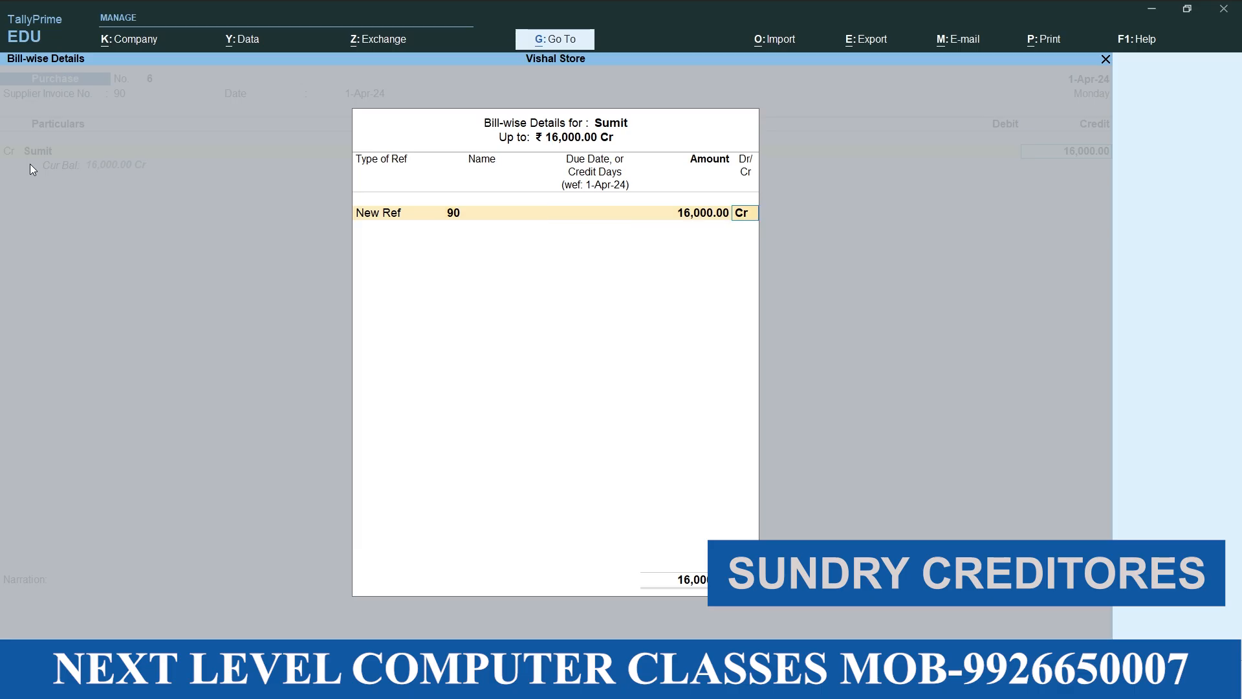
pyautogui.press('Return')
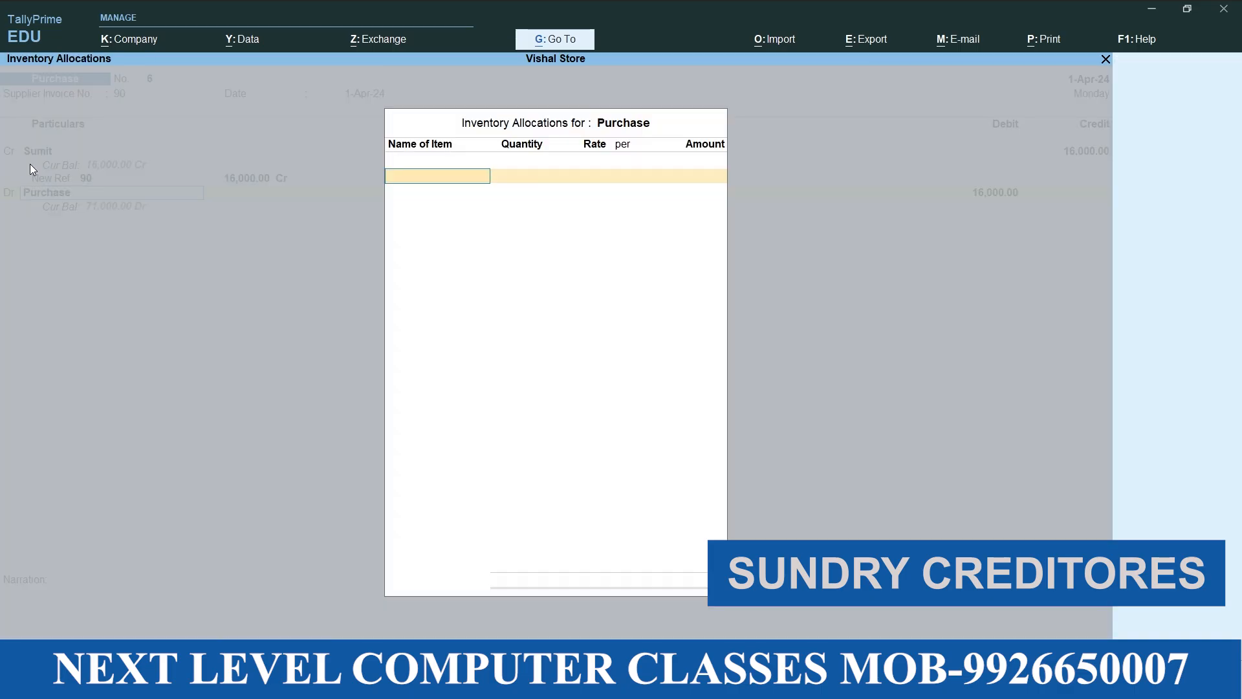
pyautogui.press('Return')
pyautogui.press('Return')
pyautogui.press('Return')
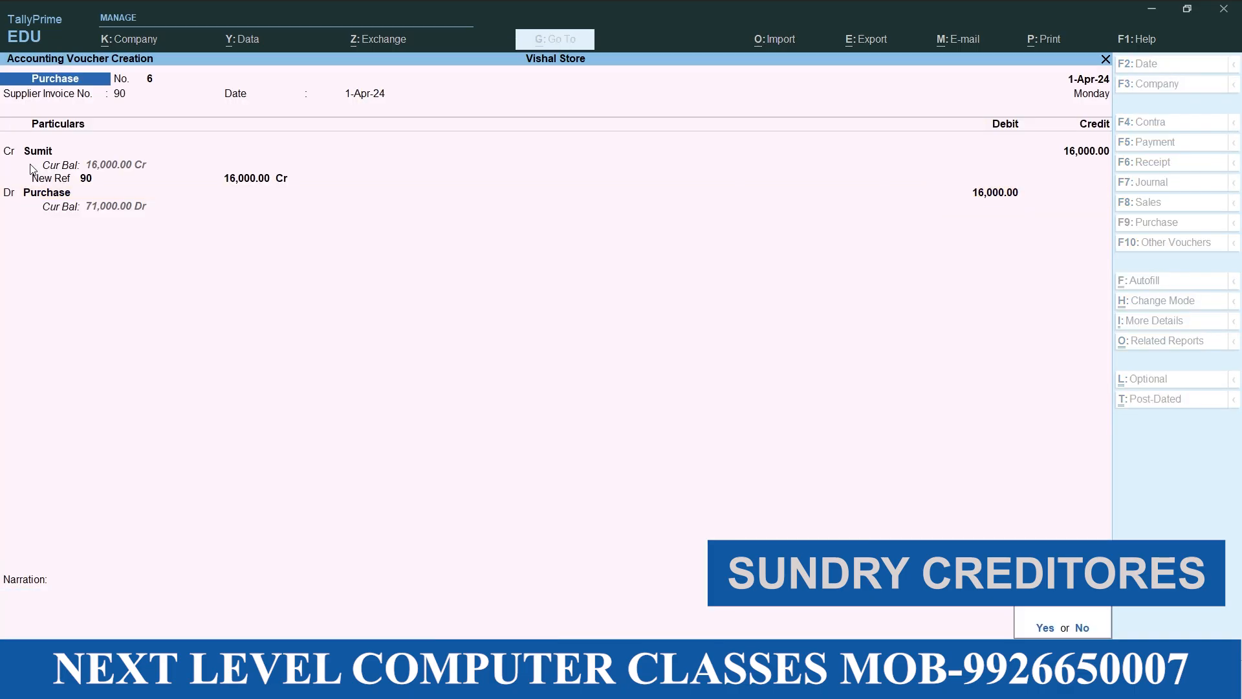
pyautogui.press('Return')
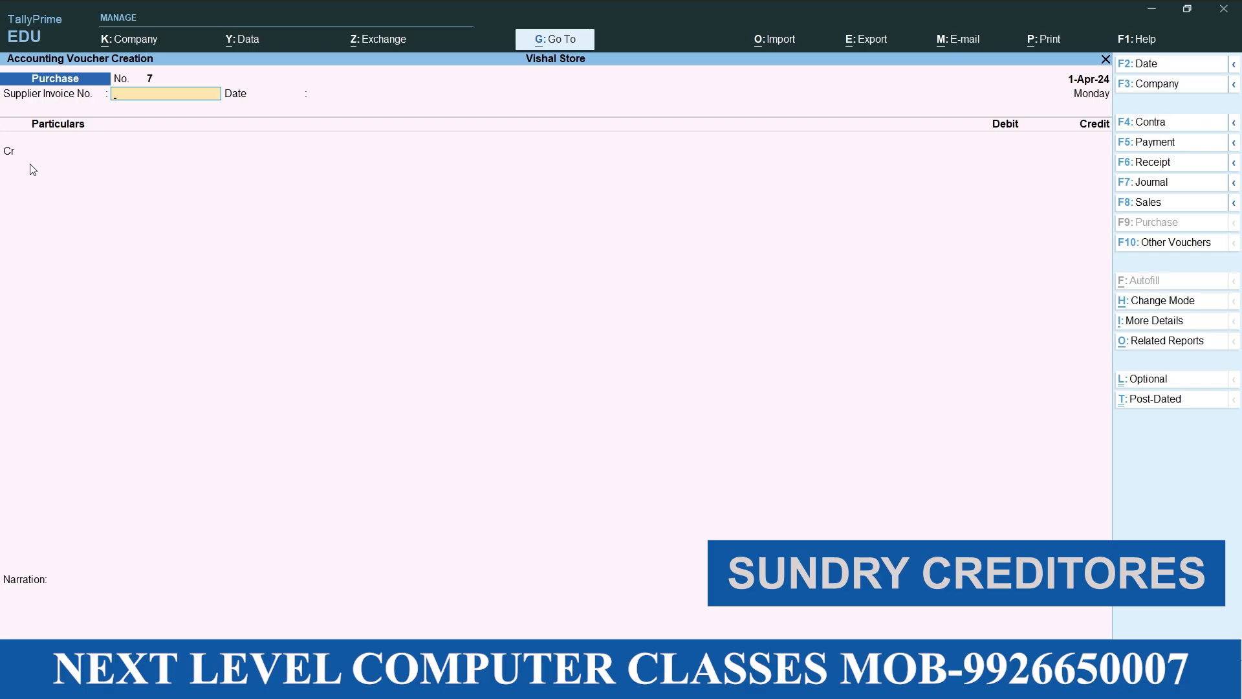
# Quit voucher entry and open the Profit & Loss A/c, drilling through Purchase Accounts to the Purchase ledger's April vouchers
pyautogui.press('Escape')
pyautogui.press('y')
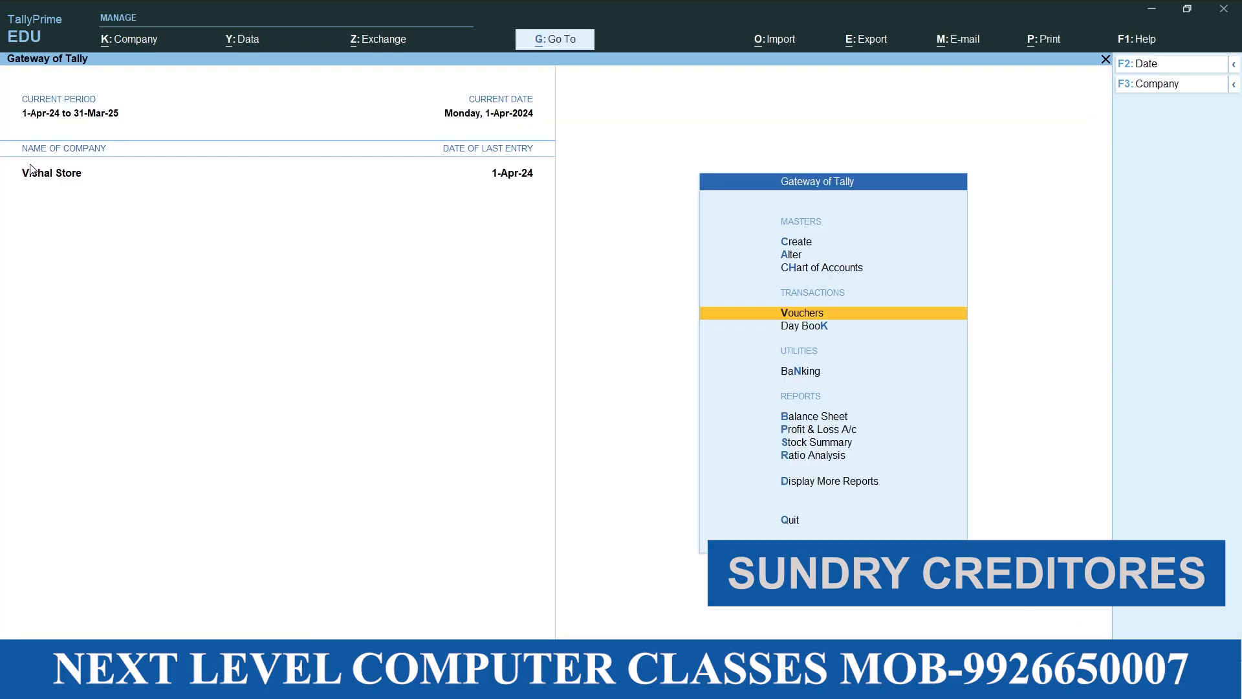
pyautogui.press('Down')
pyautogui.press('Down')
pyautogui.press('Down')
pyautogui.press('Down')
pyautogui.press('Return')
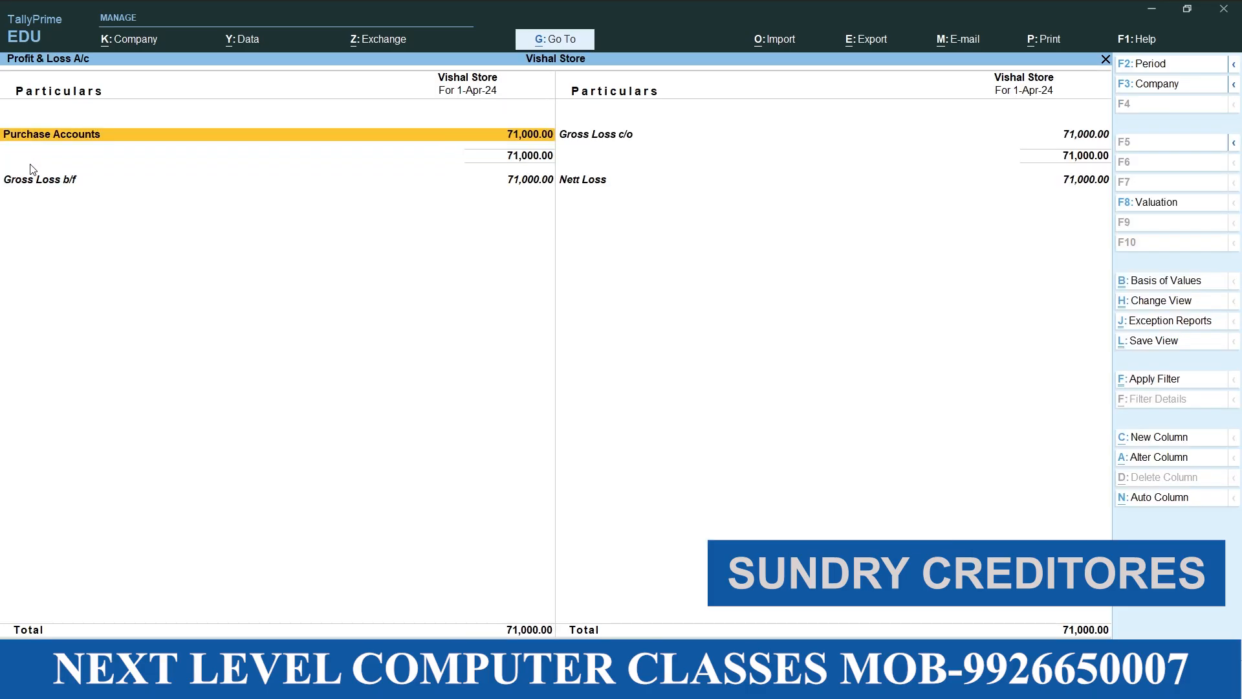
pyautogui.press('Return')
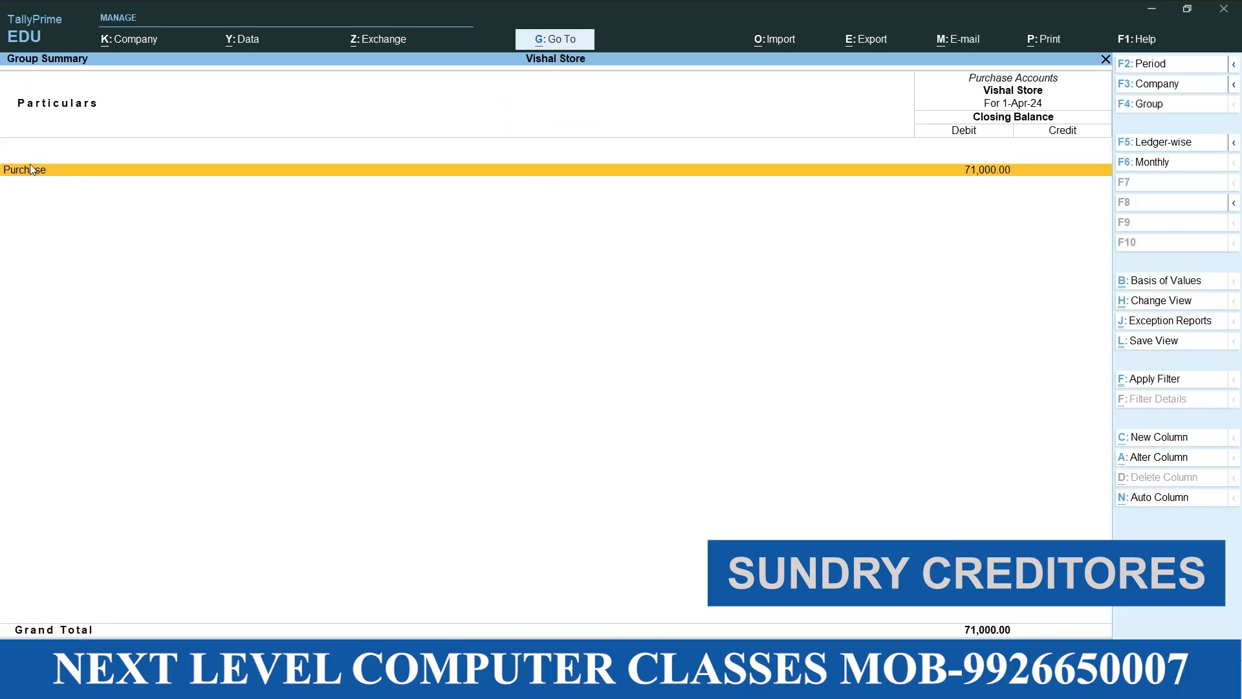
pyautogui.press('Return')
pyautogui.press('Return')
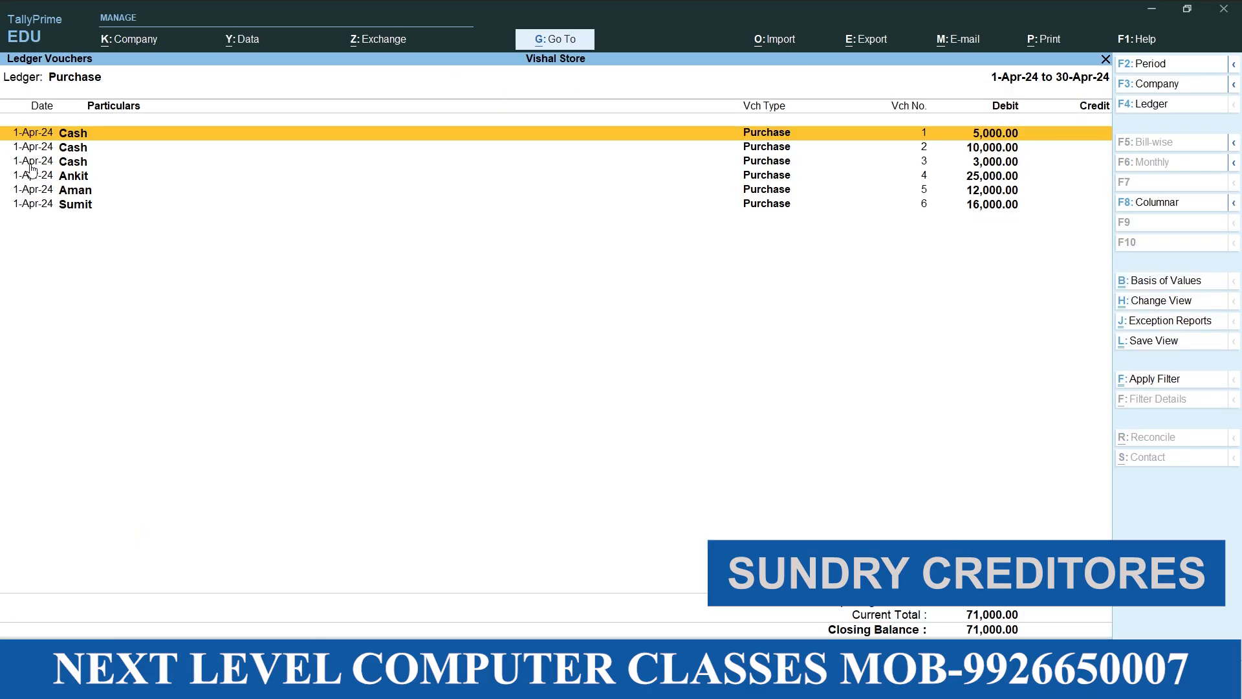
# Review the cash and credit purchase vouchers listed for the Purchase ledger
pyautogui.press('Down')
pyautogui.press('Down')
pyautogui.press('Down')
pyautogui.press('Down')
pyautogui.press('Down')
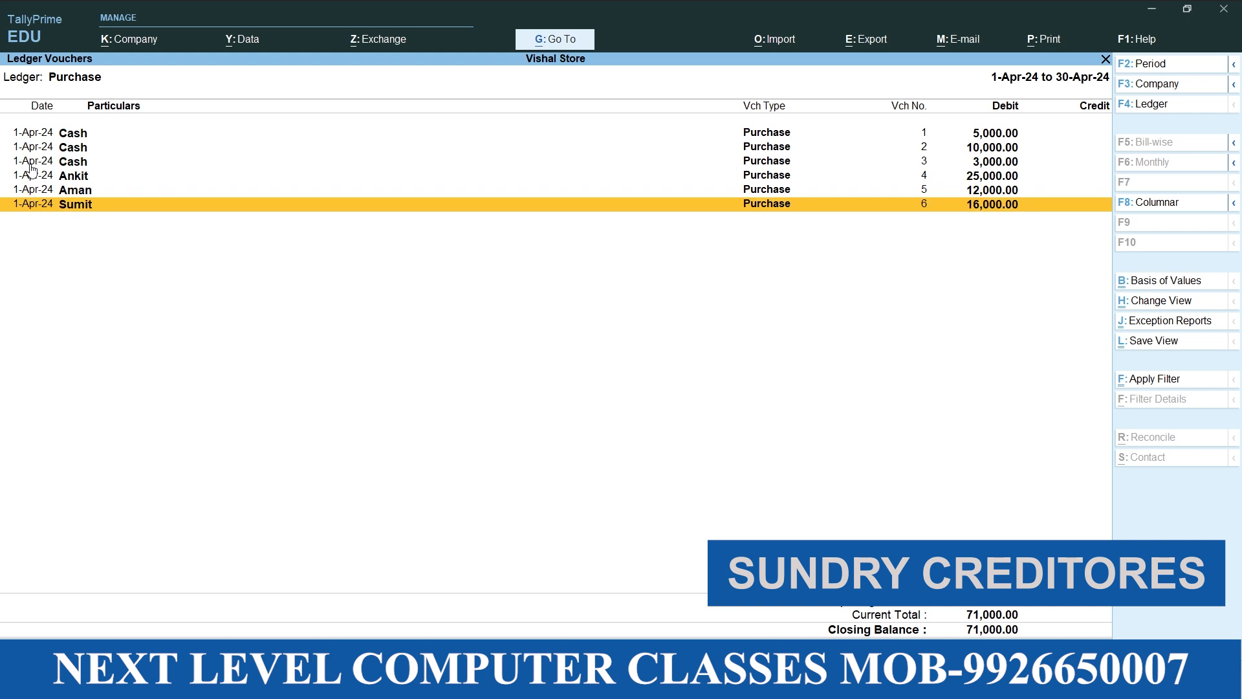
pyautogui.press('Up')
pyautogui.press('Up')
pyautogui.press('Up')
pyautogui.press('Up')
pyautogui.press('Up')
pyautogui.click(30, 166)
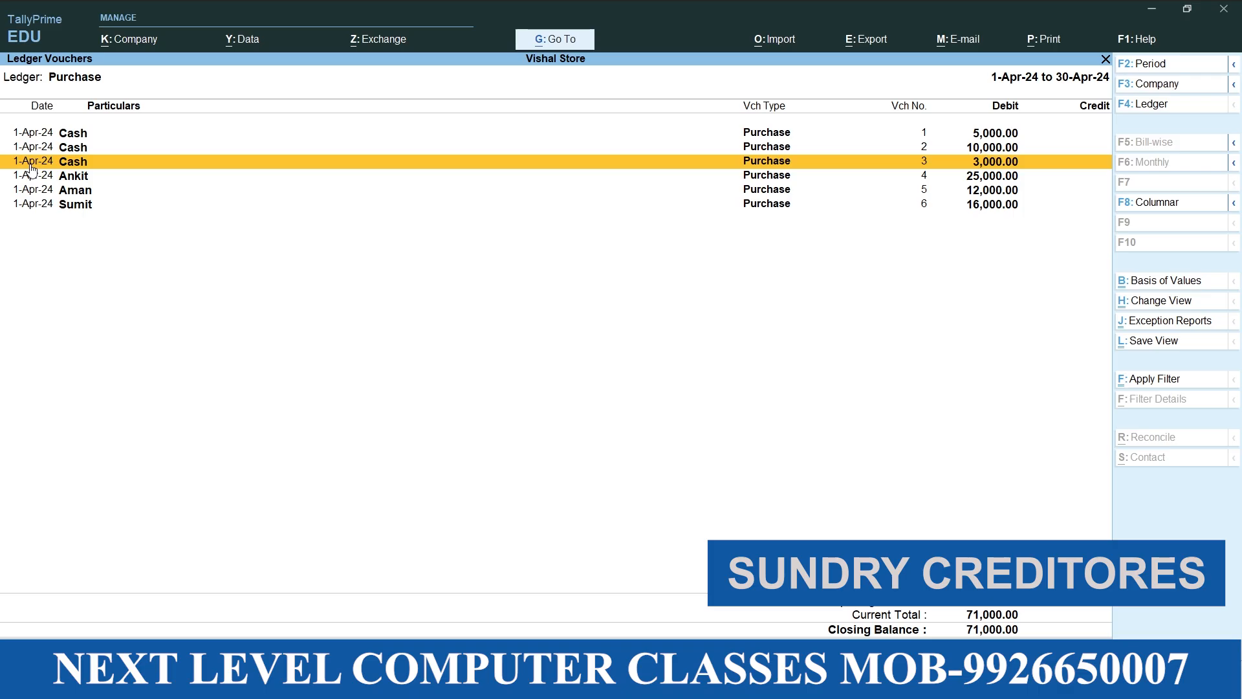
pyautogui.press('Up')
pyautogui.press('Up')
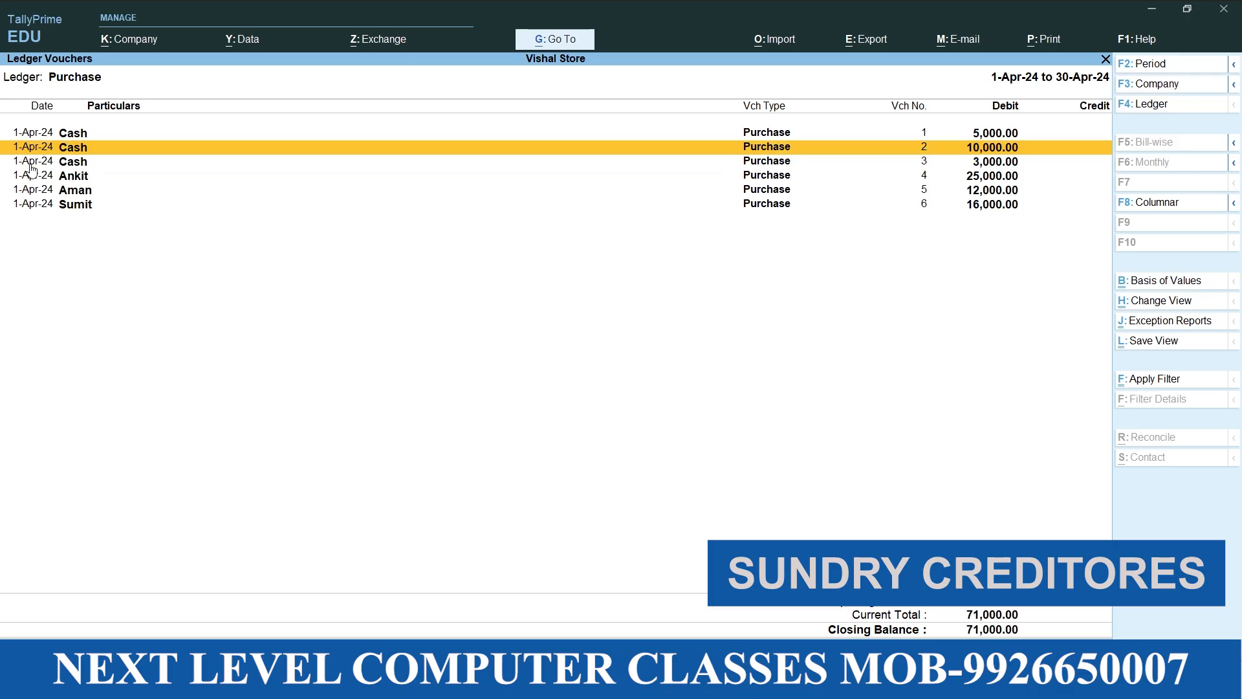
pyautogui.click(30, 166)
pyautogui.press('Up')
pyautogui.press('Up')
pyautogui.press('Down')
pyautogui.press('Down')
pyautogui.press('Down')
pyautogui.press('Down')
pyautogui.press('Down')
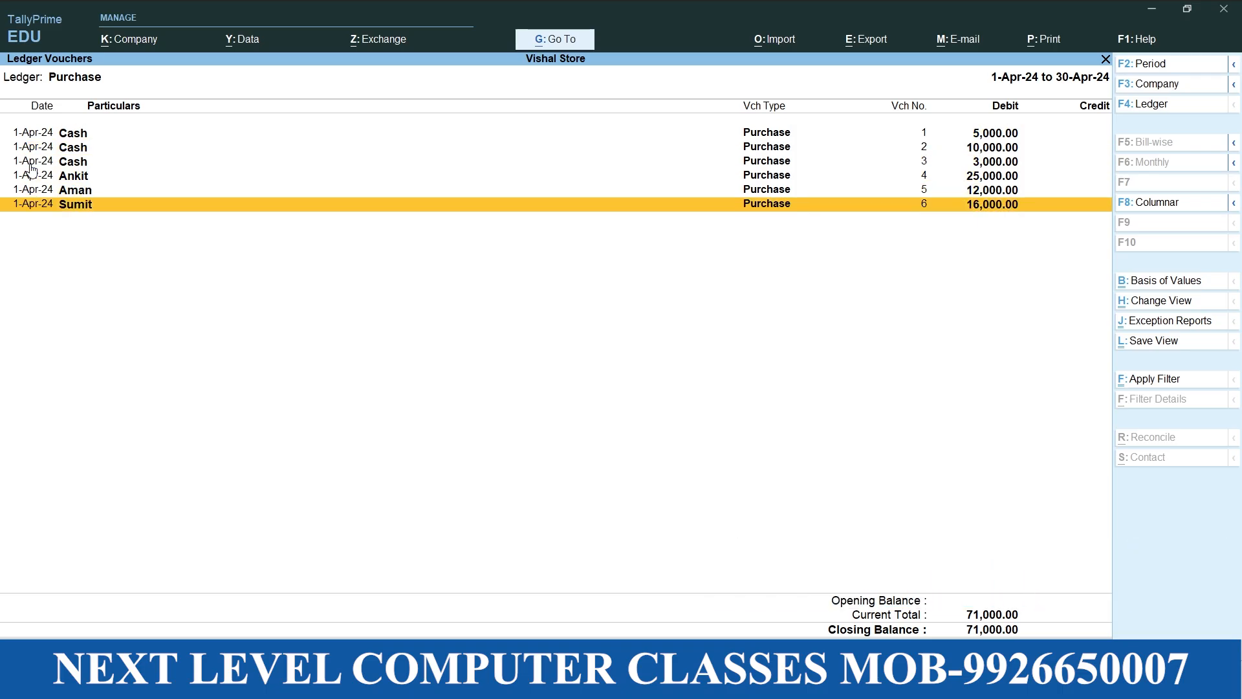
# Close the Purchase ledger report and the Profit & Loss A/c, and open voucher entry
pyautogui.press('Escape')
pyautogui.press('Escape')
pyautogui.press('Escape')
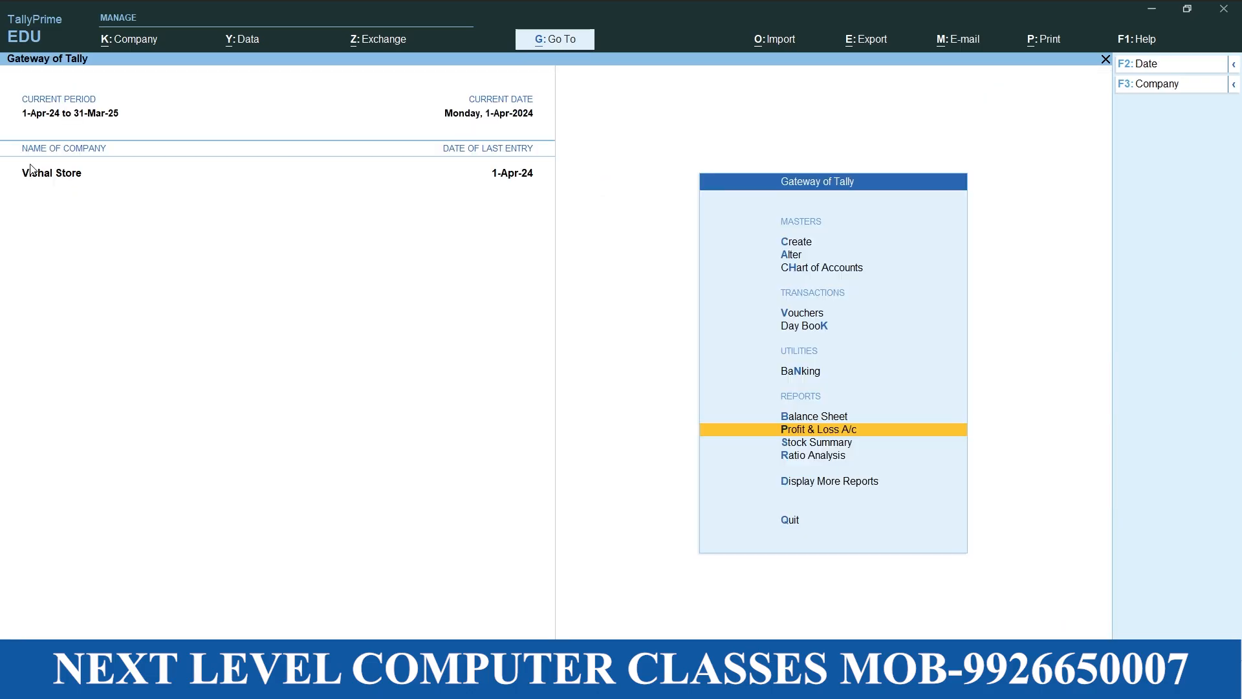
pyautogui.press('Up')
pyautogui.press('Up')
pyautogui.press('Up')
pyautogui.press('Up')
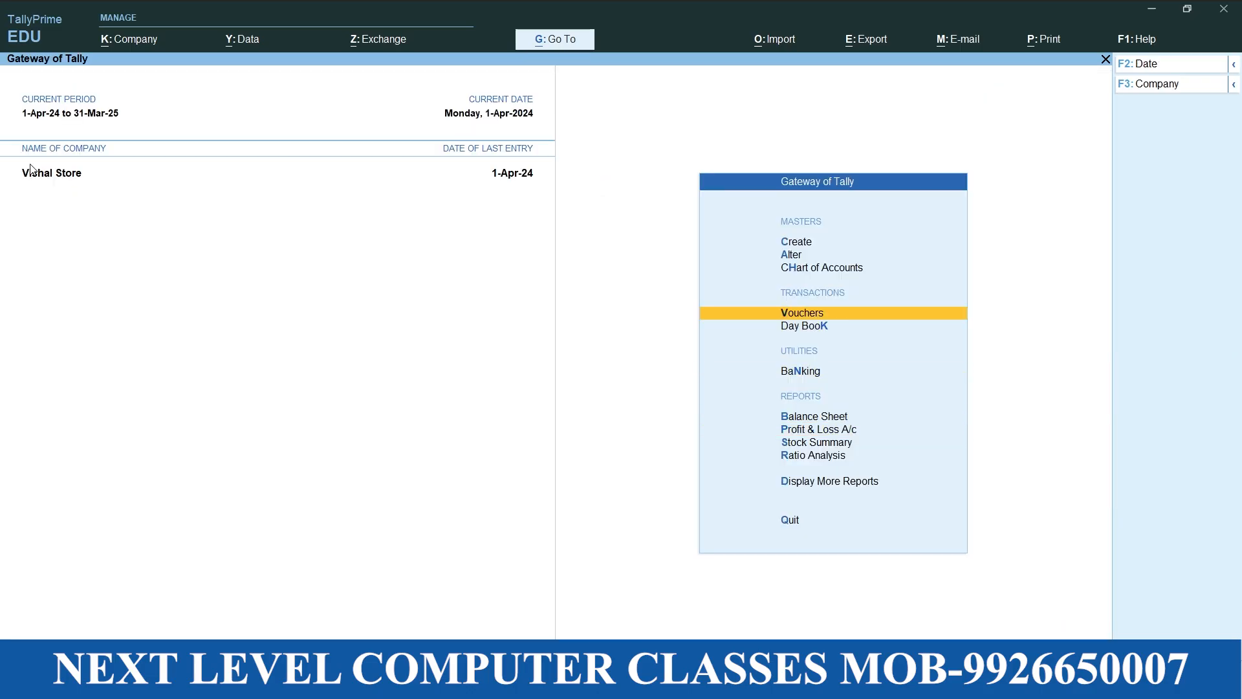
pyautogui.press('Return')
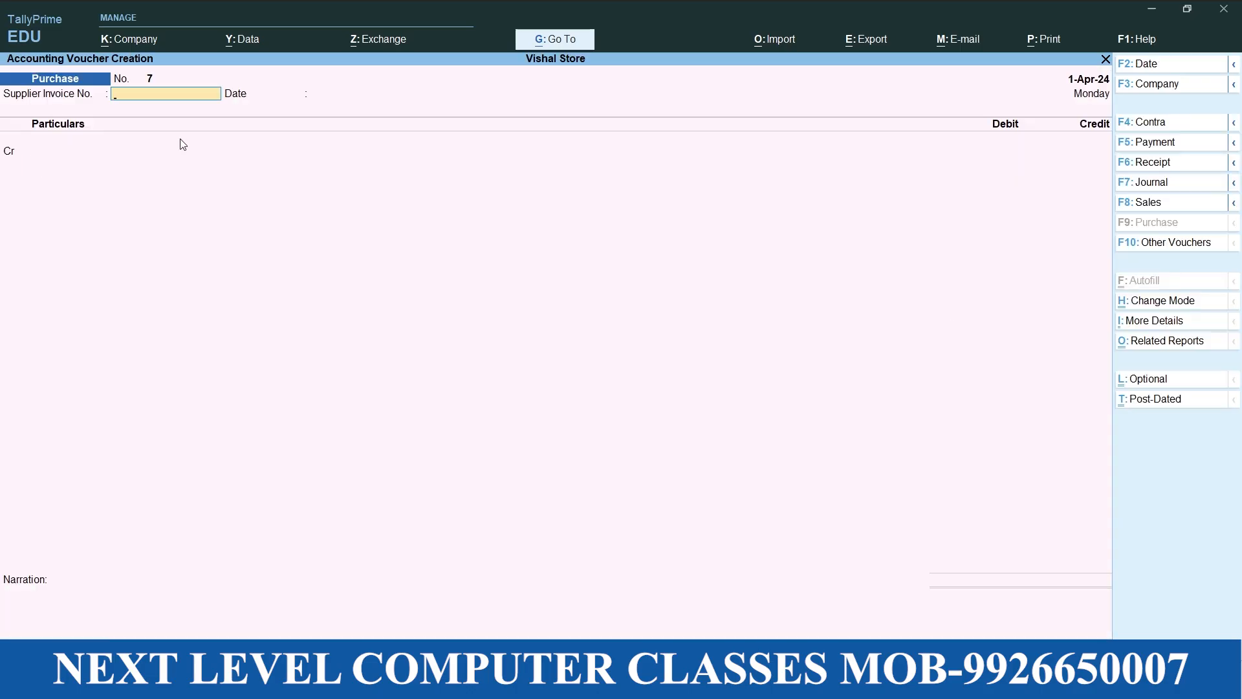
# Switch to the Word notes and read on past the credit purchase example
pyautogui.click(848, 683)
pyautogui.scroll(-10, 804, 449)
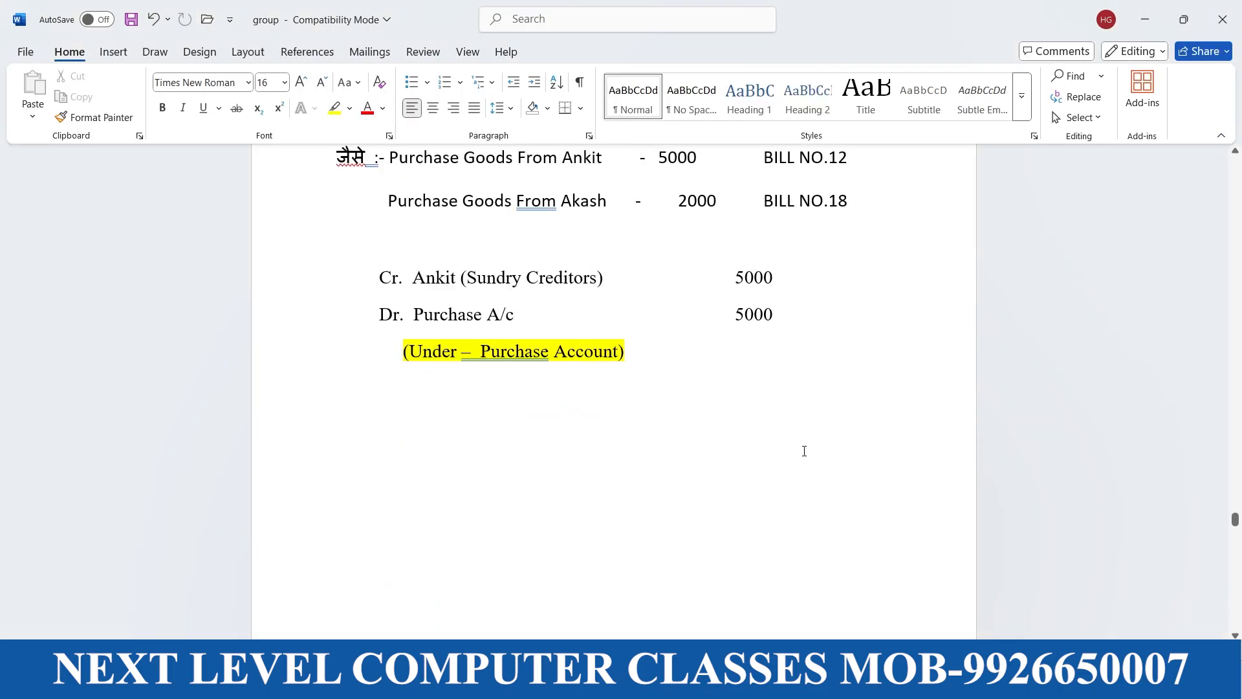
pyautogui.scroll(-1, 804, 487)
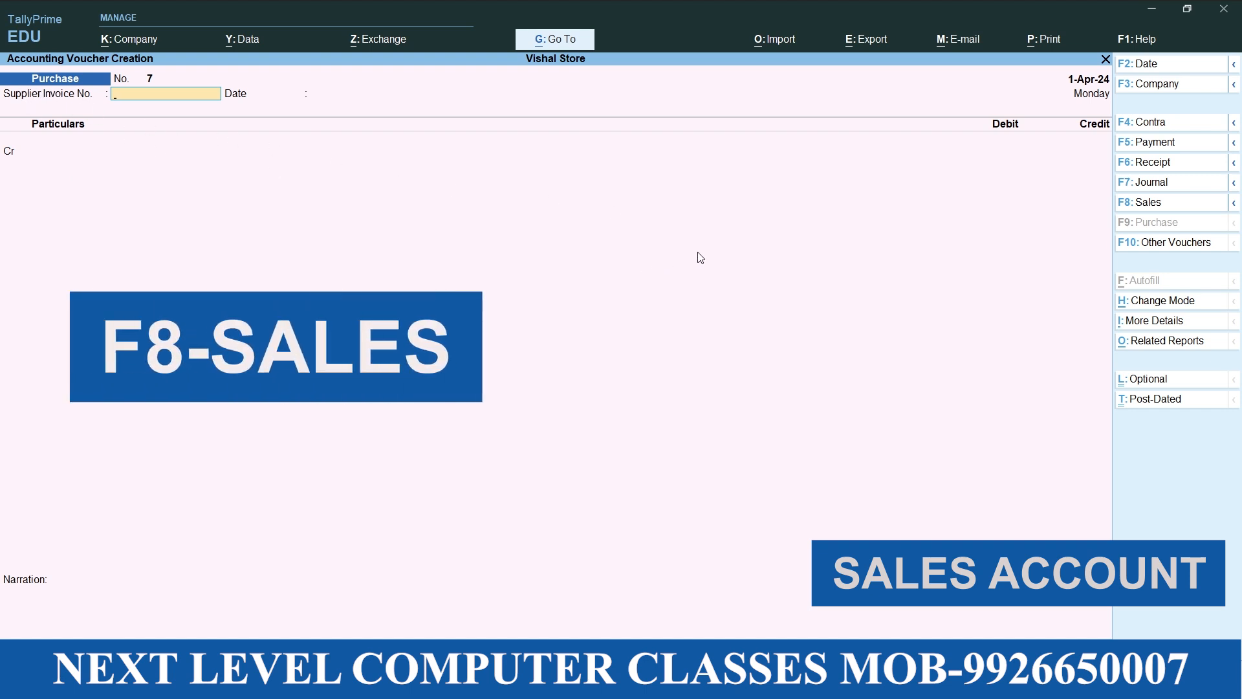
# Switch to TallyPrime, start a Sales voucher and change its mode to As Voucher
pyautogui.click(1174, 208)
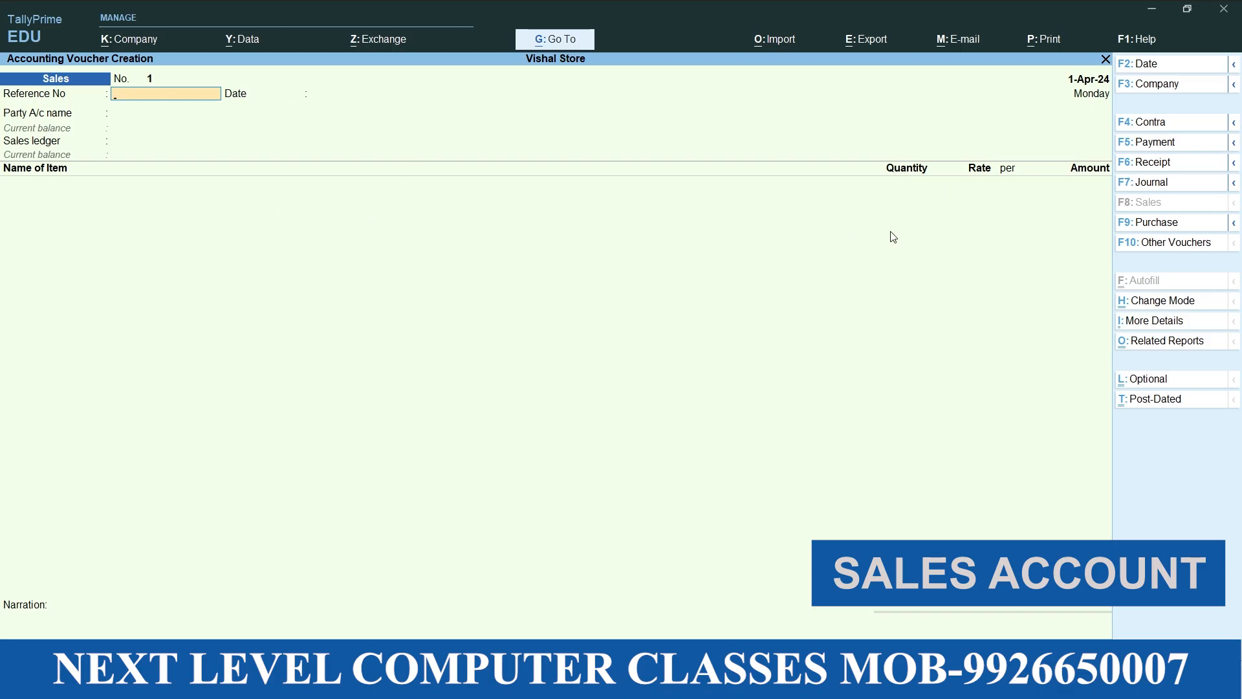
pyautogui.click(1199, 301)
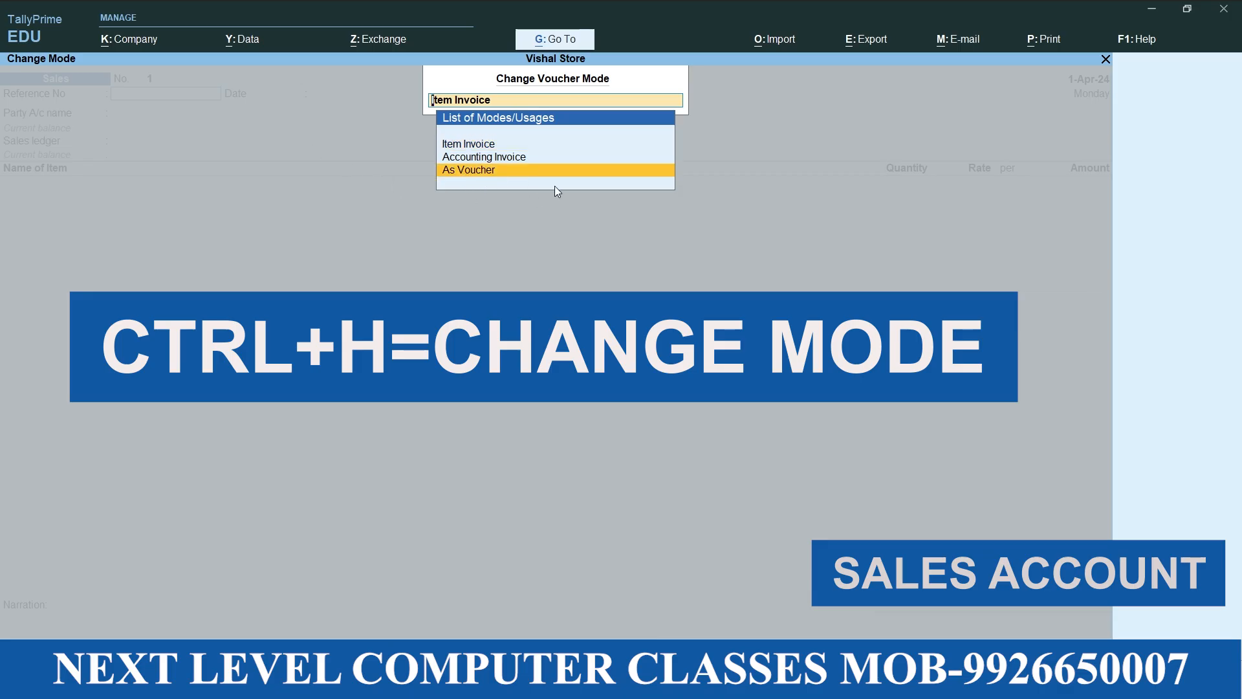
pyautogui.press('Return')
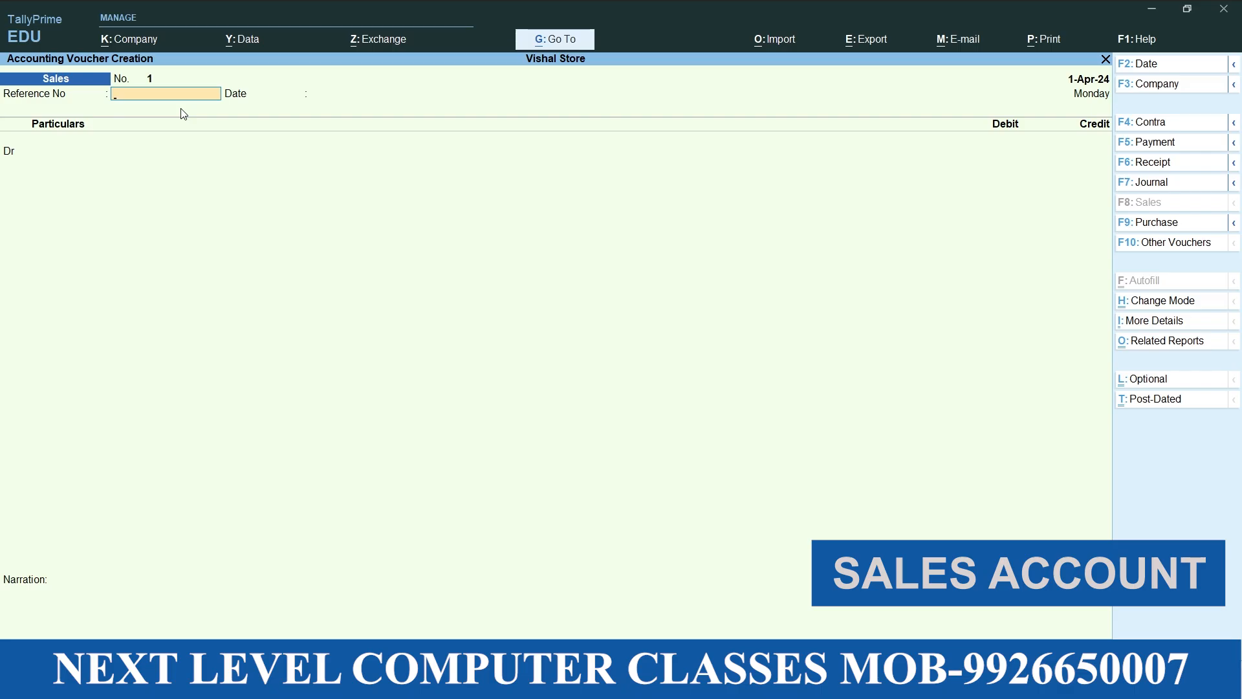
# Give the first sales voucher reference number 12 and debit Cash with 5000, keeping the default party details
pyautogui.press('Return')
pyautogui.press('Return')
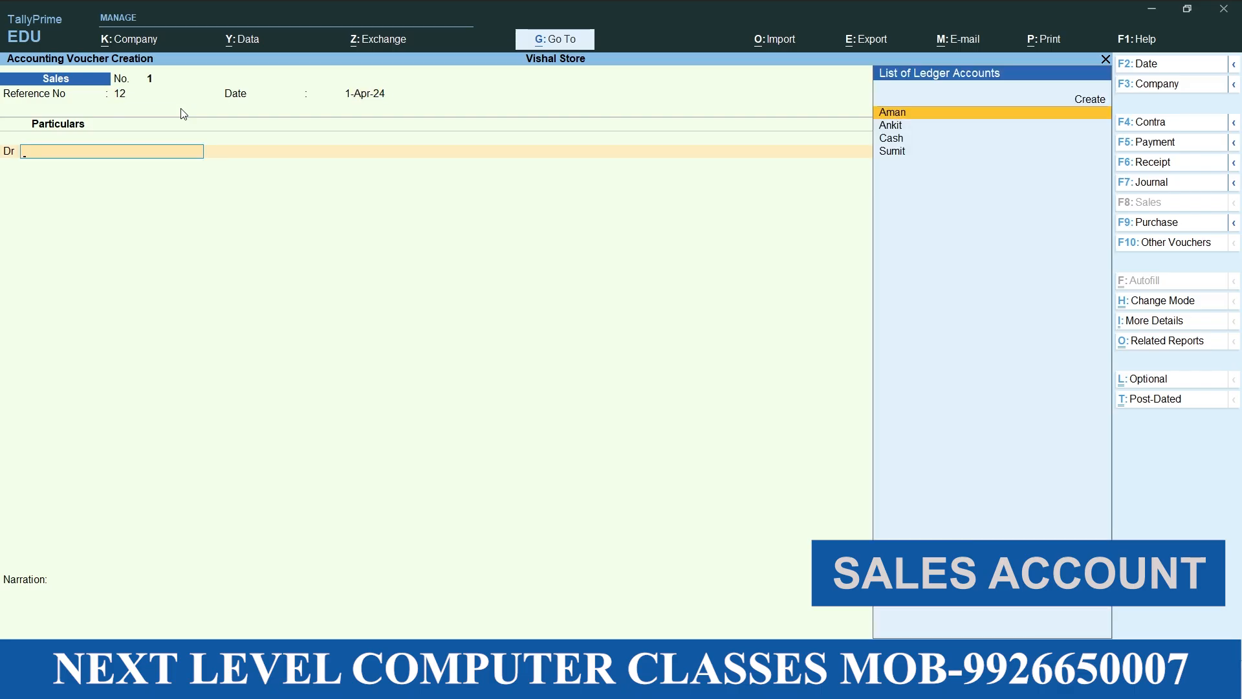
pyautogui.press('Down')
pyautogui.press('Down')
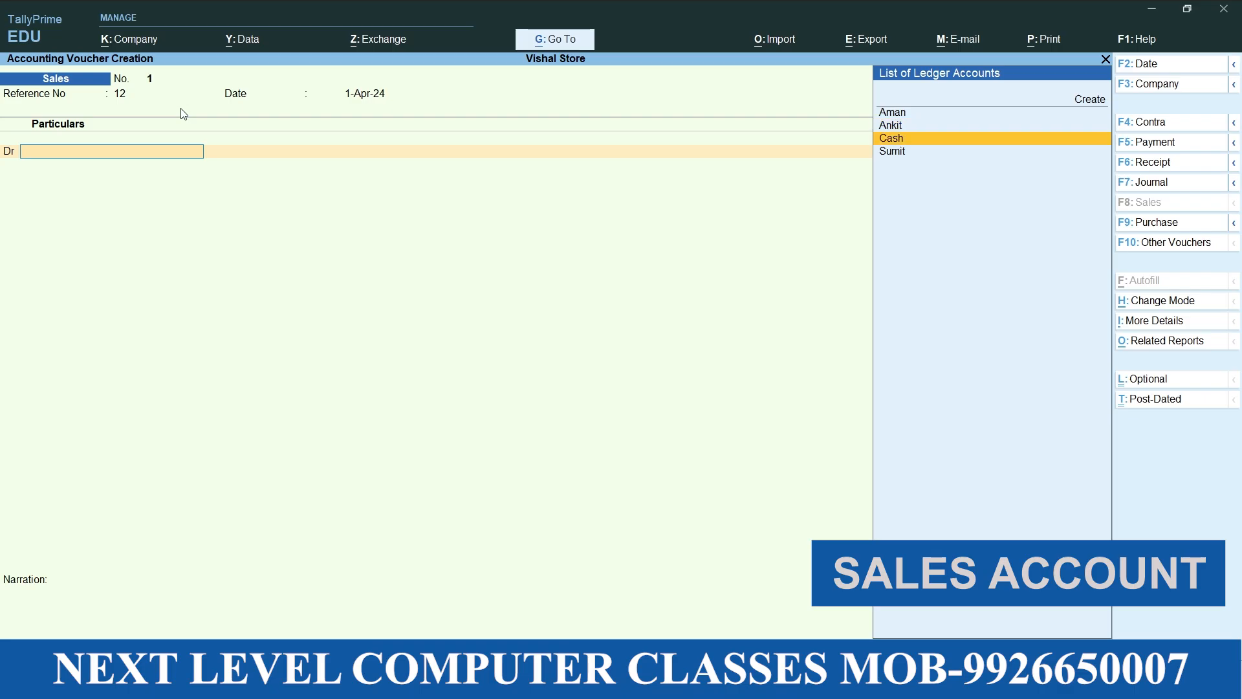
pyautogui.press('Return')
pyautogui.press('Return')
pyautogui.press('Return')
pyautogui.press('Return')
pyautogui.press('Return')
pyautogui.press('Return')
pyautogui.press('Return')
pyautogui.press('Return')
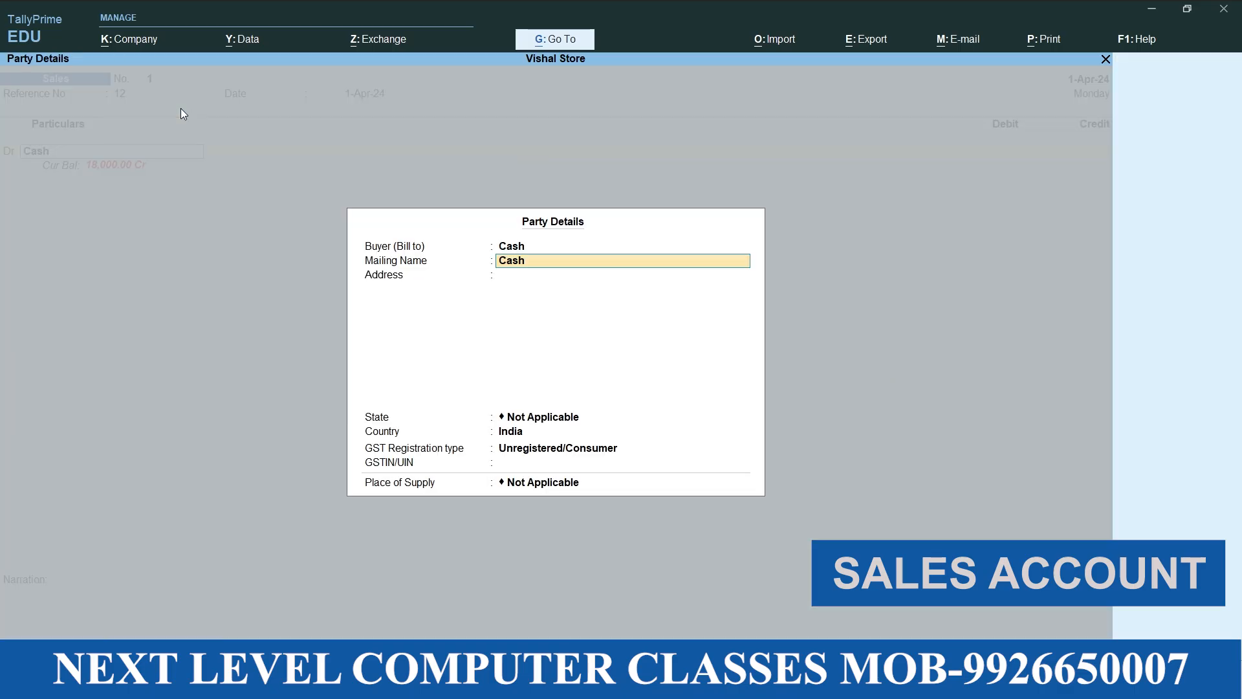
pyautogui.write('5000')
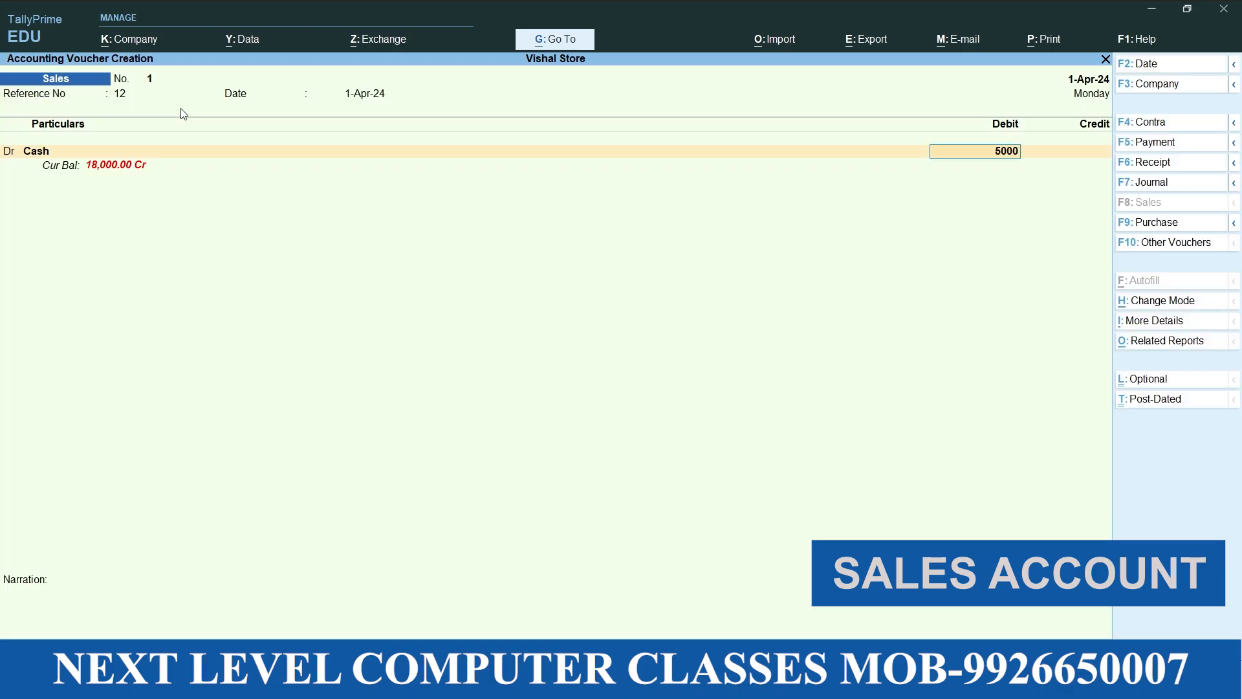
pyautogui.press('Return')
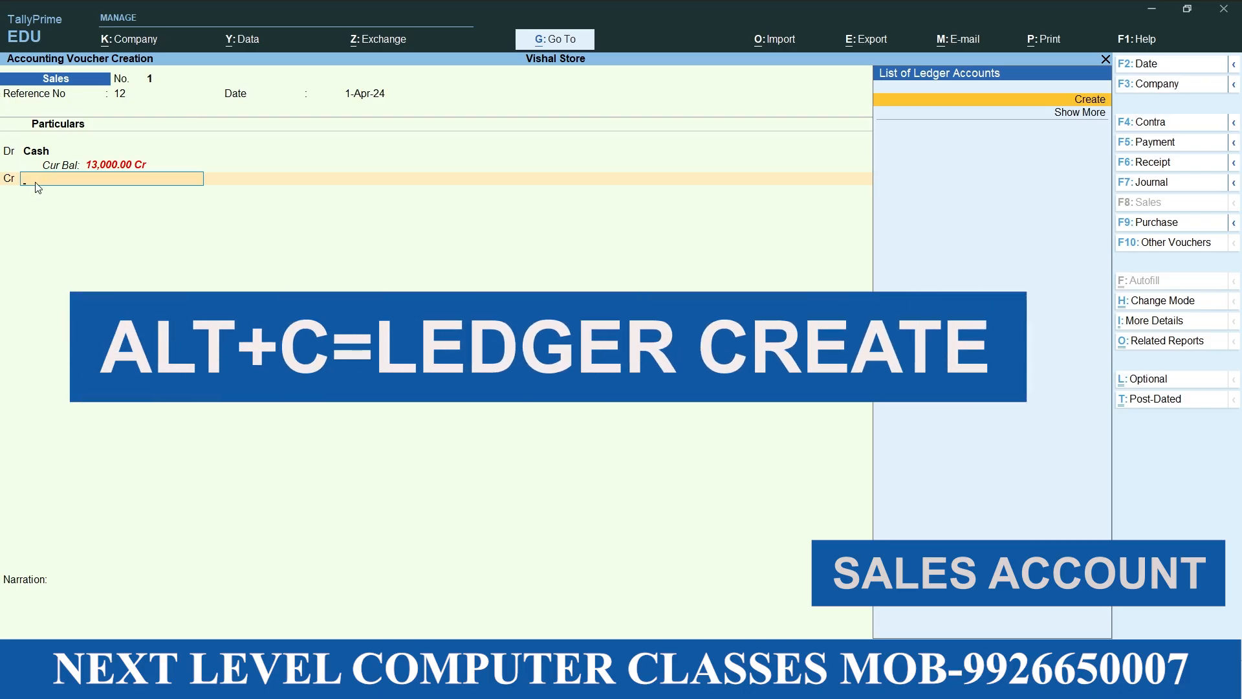
# Create a ledger named Sales under Sales Accounts with its other settings at default, and credit it with 5000
pyautogui.hotkey('alt', 'c')
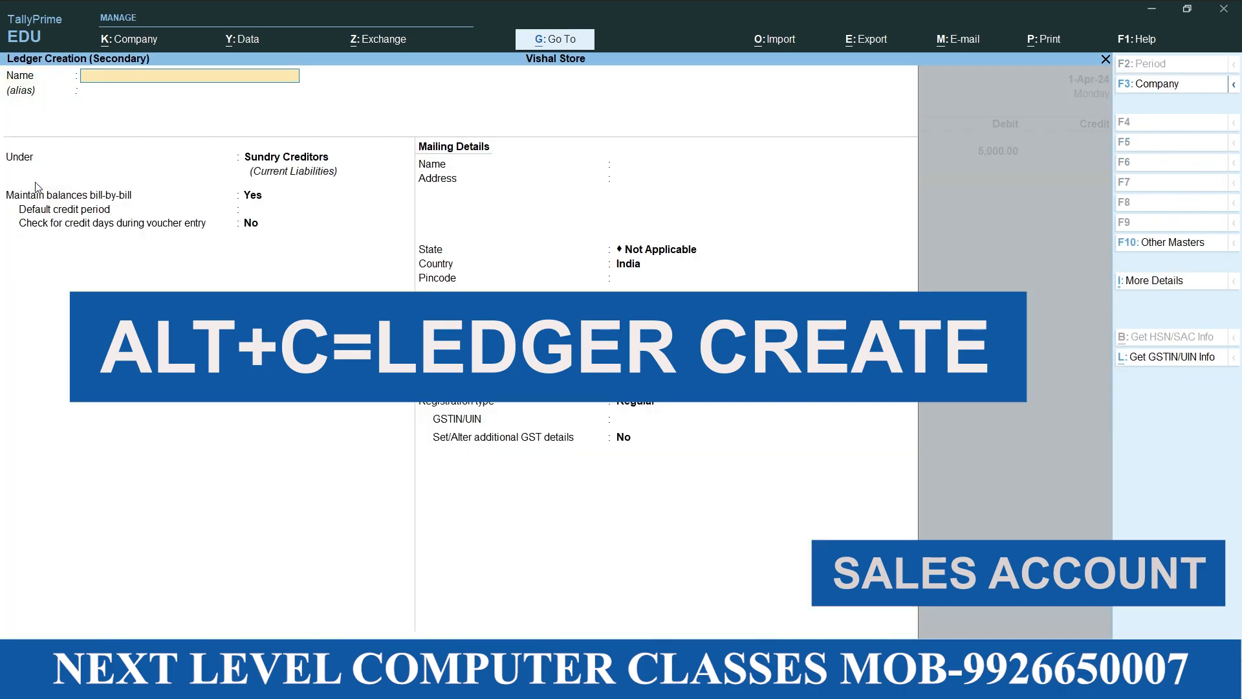
pyautogui.write('Sales')
pyautogui.press('Return')
pyautogui.press('Return')
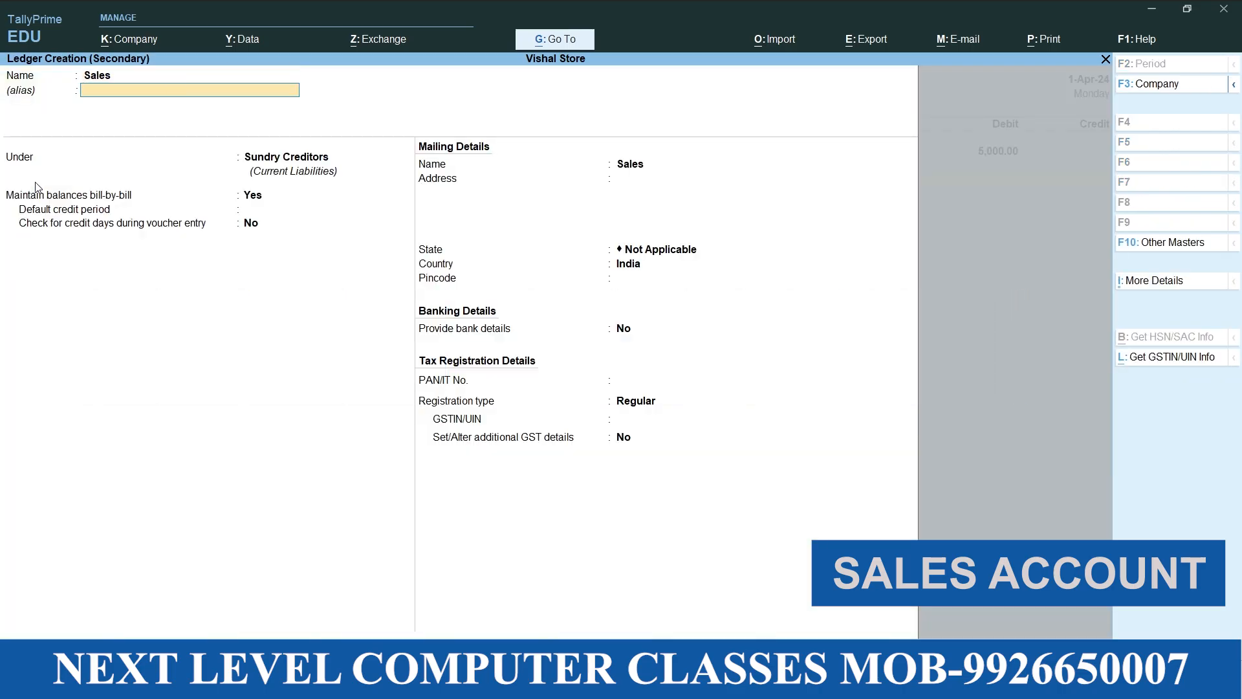
pyautogui.write('Sa')
pyautogui.press('Return')
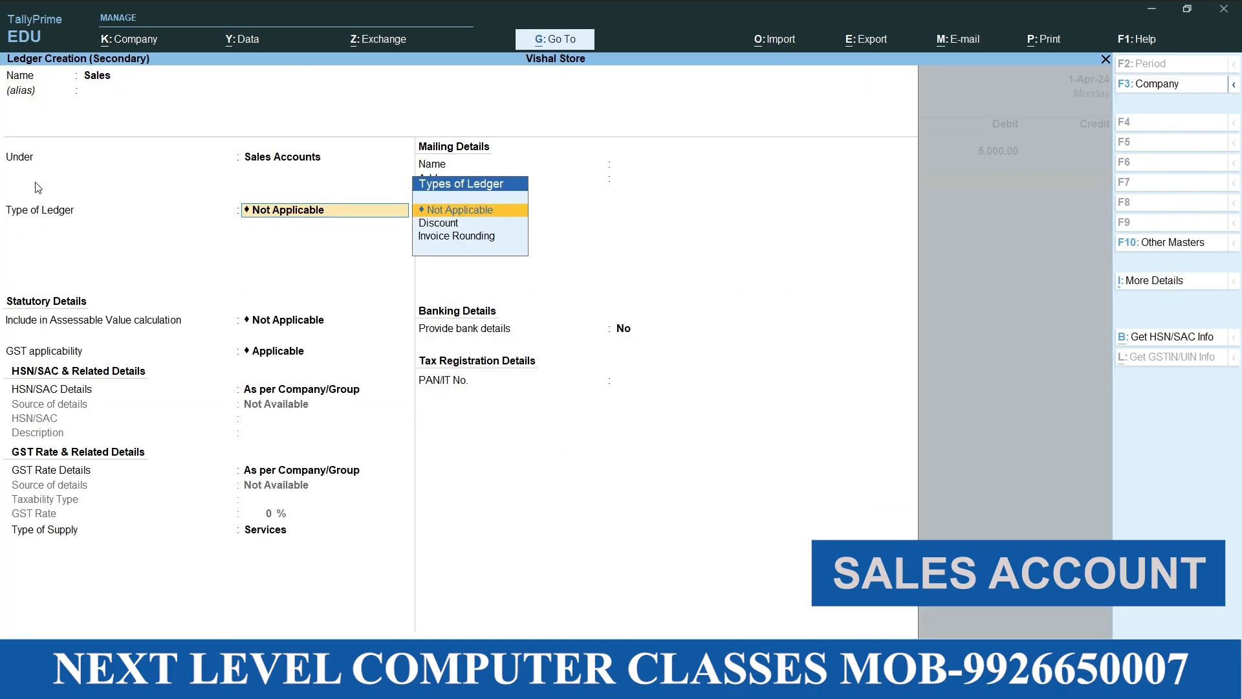
pyautogui.press('Return')
# Leave the inventory allocation and narration empty and save the first sales voucher
pyautogui.press('Return')
pyautogui.press('Return')
pyautogui.press('Return')
pyautogui.press('Return')
pyautogui.press('Return')
pyautogui.press('Return')
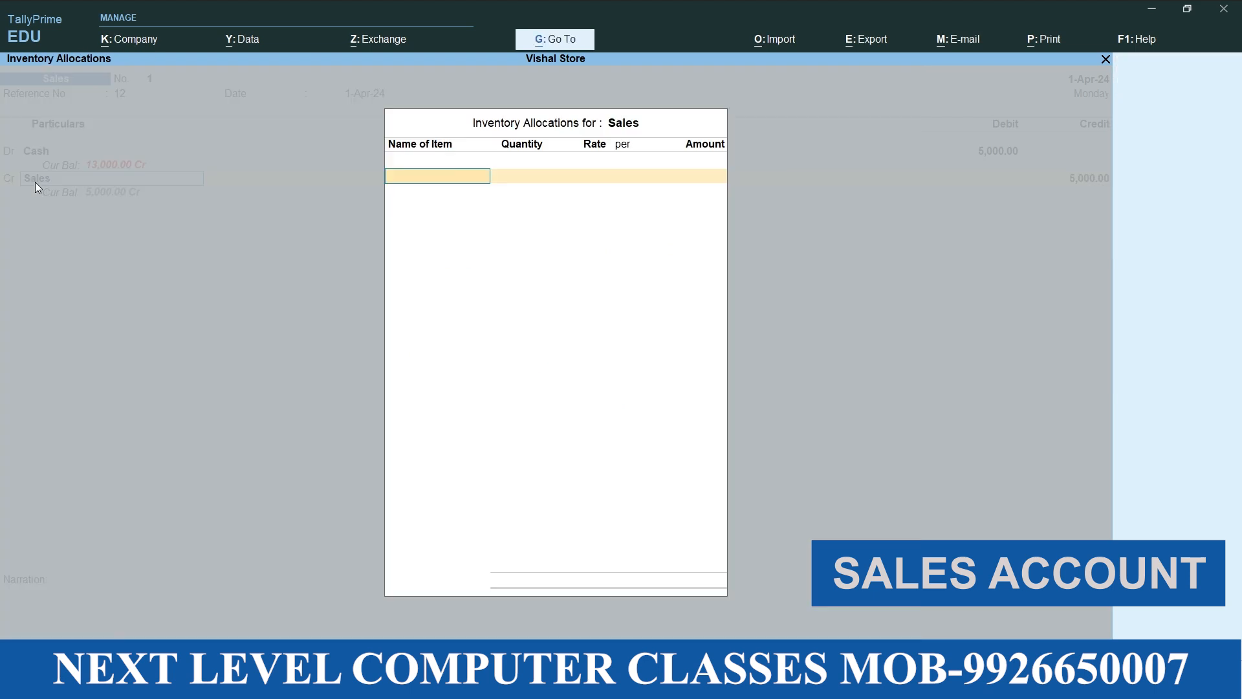
pyautogui.press('Return')
pyautogui.press('Return')
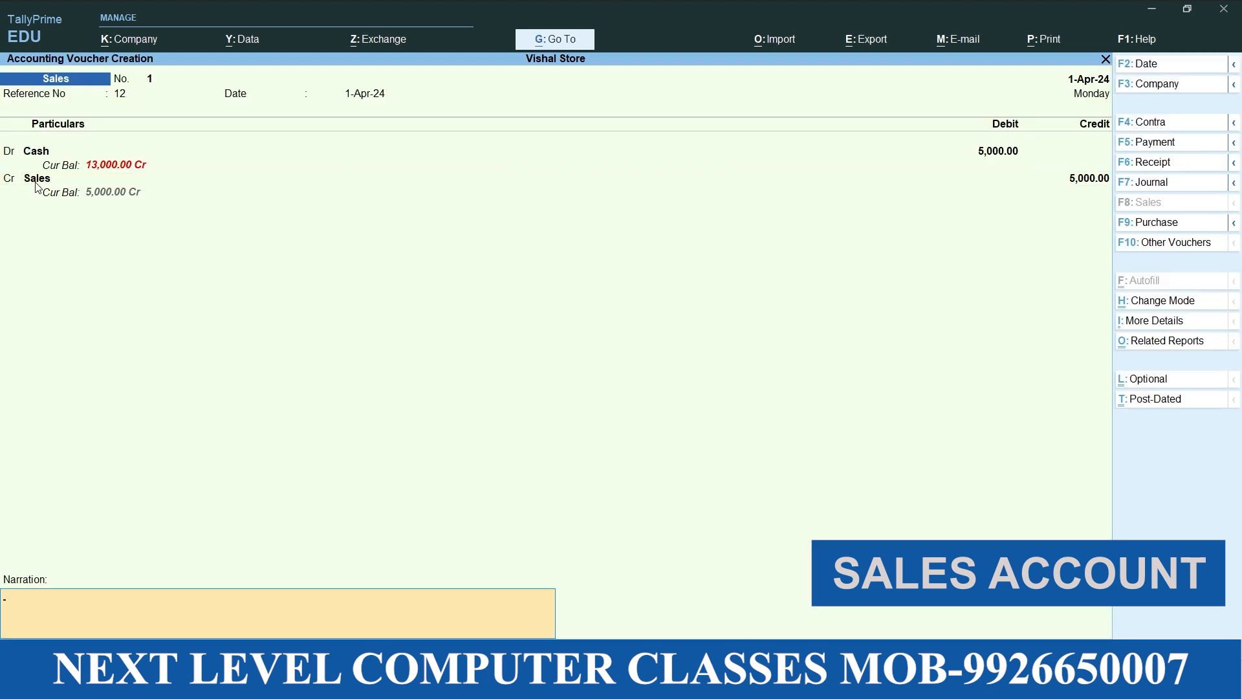
pyautogui.press('Return')
# Give the second sales voucher reference number 15 and choose Cash as its debit ledger
pyautogui.press('Return')
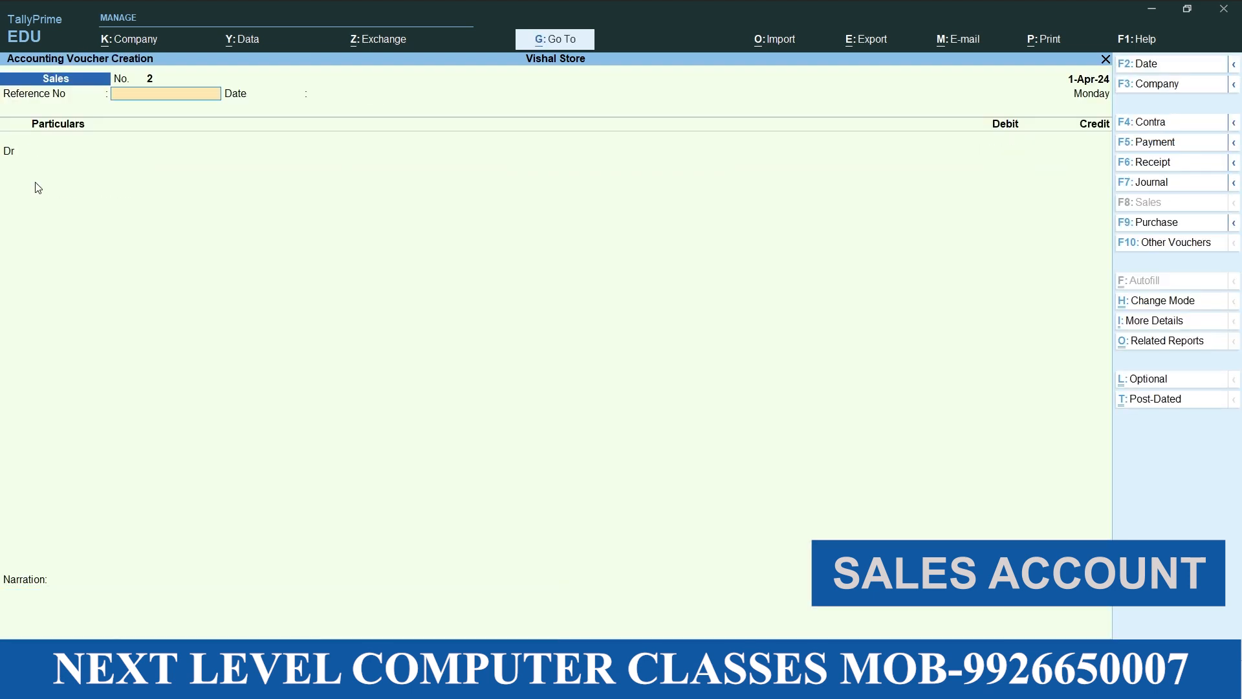
pyautogui.write('15')
pyautogui.press('Return')
pyautogui.press('Return')
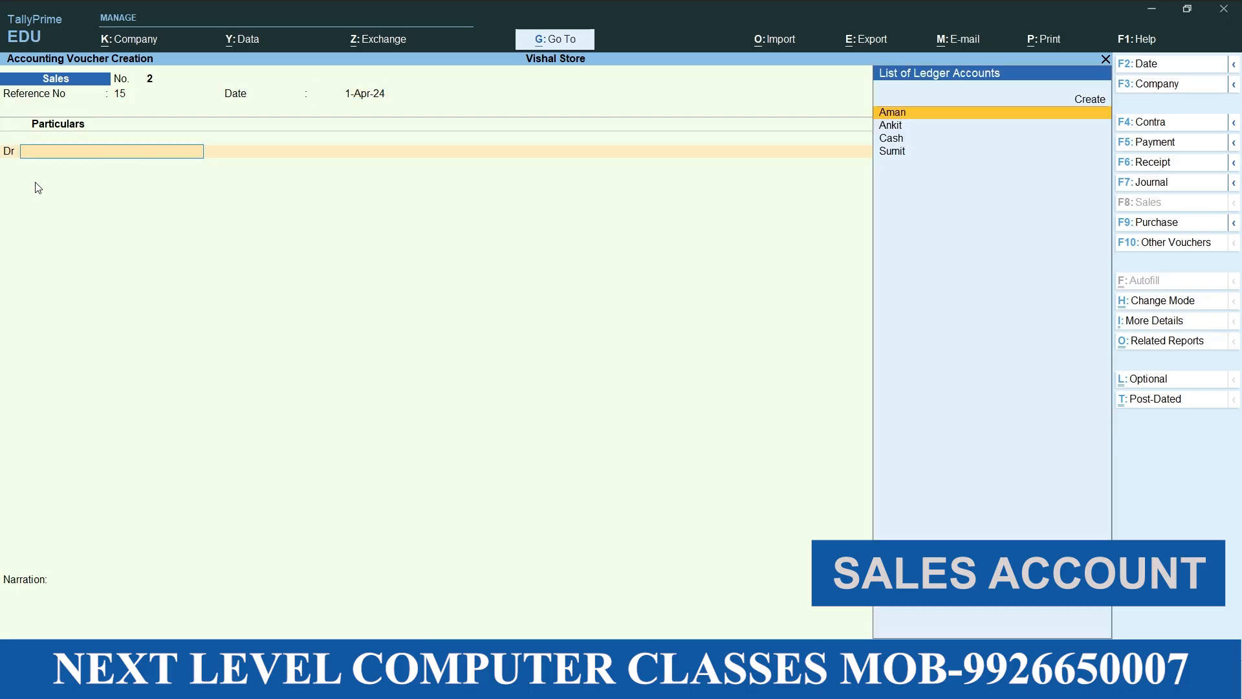
pyautogui.press('Down')
pyautogui.press('Down')
# Leave the second sales voucher's dispatch details empty and accept the default Cash party details
pyautogui.press('Return')
pyautogui.press('Return')
pyautogui.press('Return')
pyautogui.press('Return')
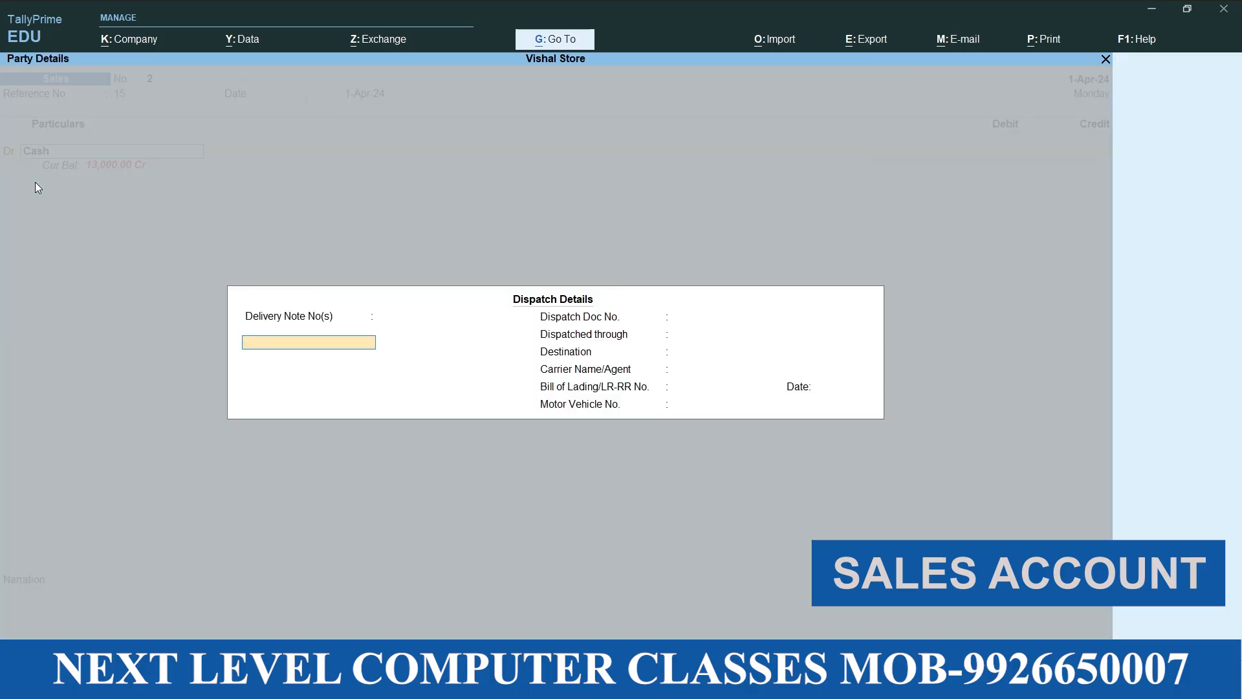
pyautogui.press('Return')
pyautogui.press('Return')
pyautogui.press('Return')
pyautogui.press('Return')
pyautogui.press('Return')
pyautogui.press('Return')
pyautogui.press('Return')
pyautogui.press('Return')
pyautogui.press('Return')
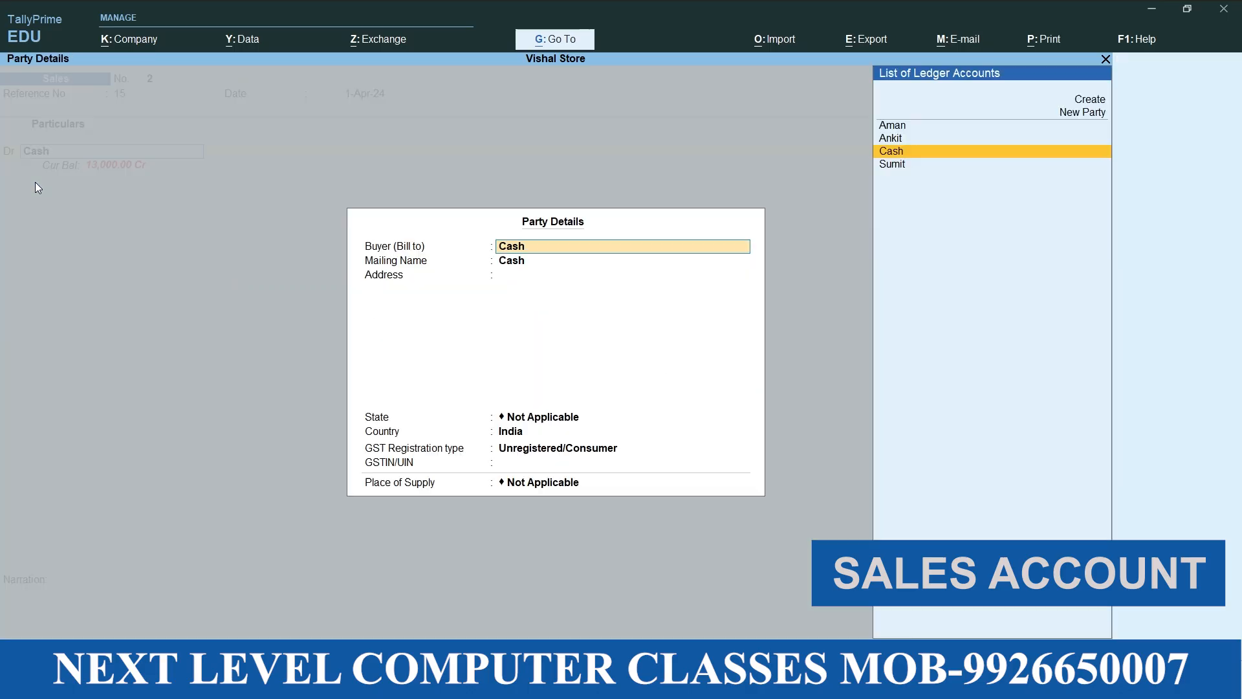
# Debit Cash and credit Sales with 15000, and save the second sales voucher without inventory allocation or narration
pyautogui.press('Return')
pyautogui.press('Return')
pyautogui.press('Return')
pyautogui.press('Return')
pyautogui.write('15000')
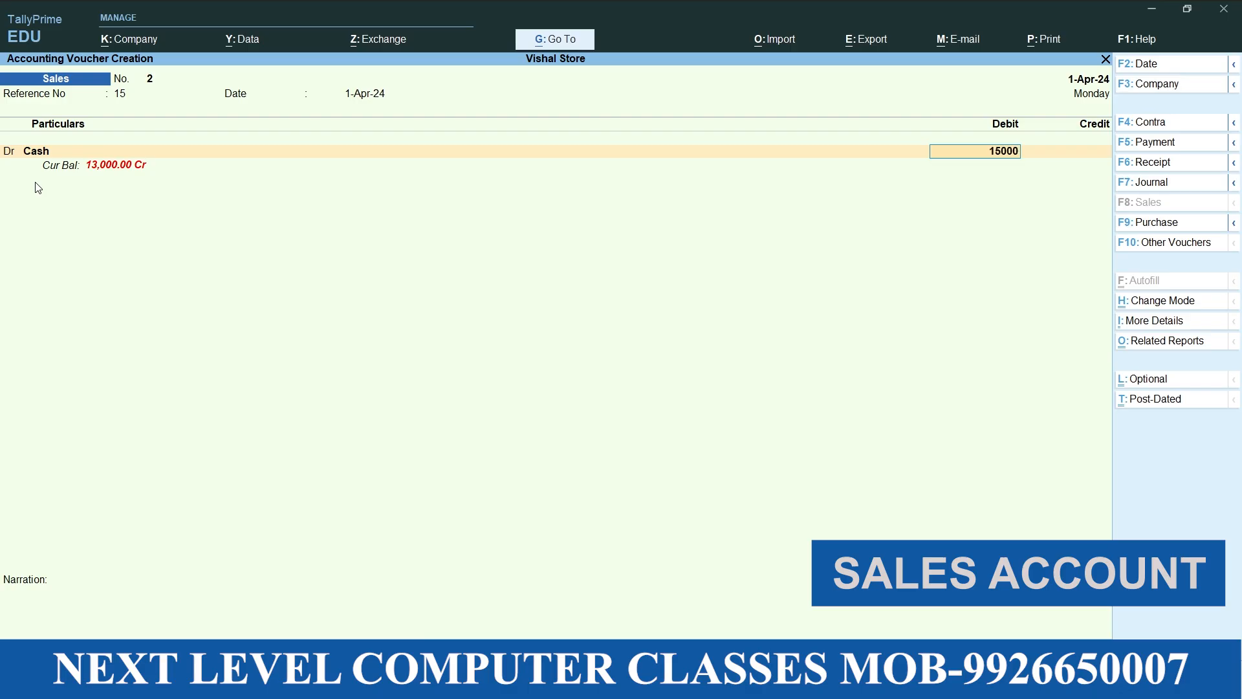
pyautogui.press('Return')
pyautogui.write('sales')
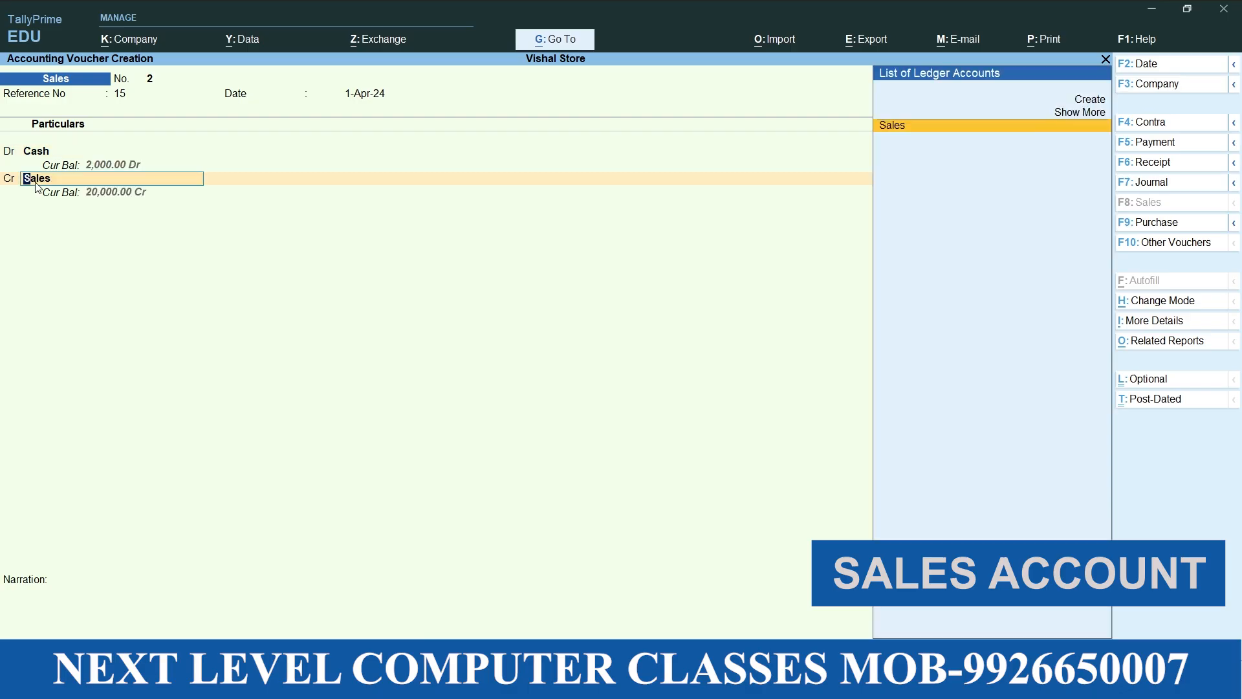
pyautogui.press('Return')
pyautogui.press('Escape')
pyautogui.press('Return')
pyautogui.press('Return')
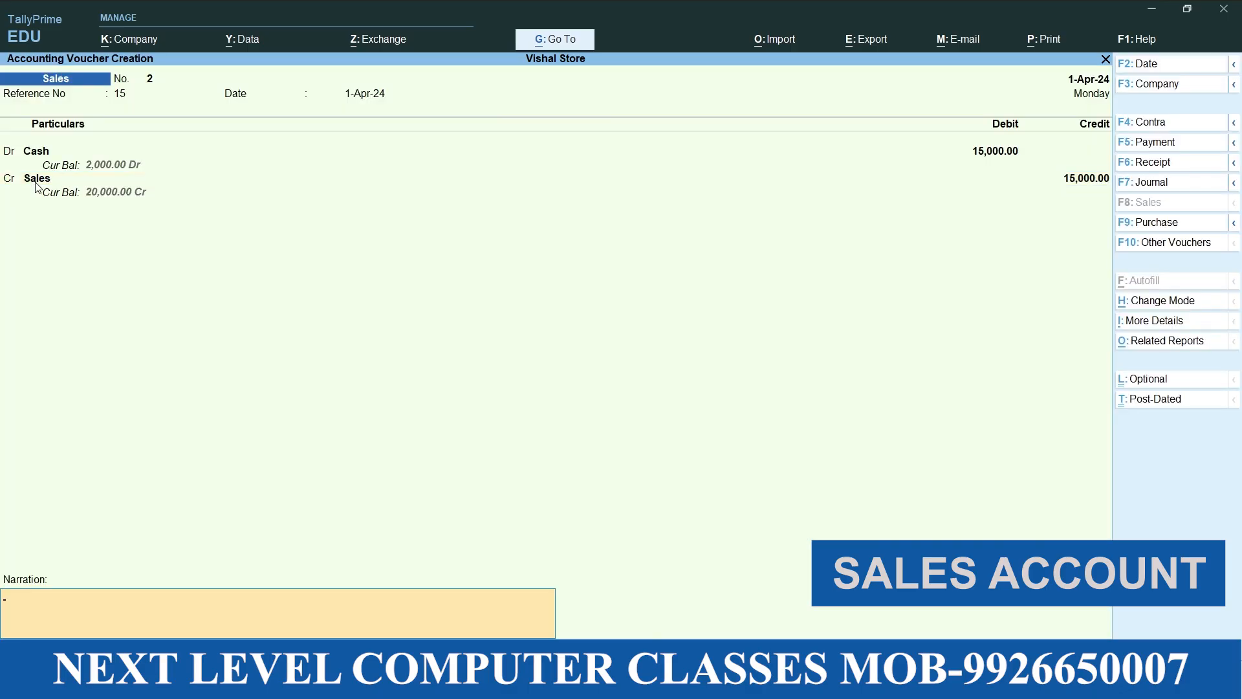
pyautogui.press('Return')
# Give the third sales voucher reference number 18 and choose Cash as its debit ledger
pyautogui.press('Return')
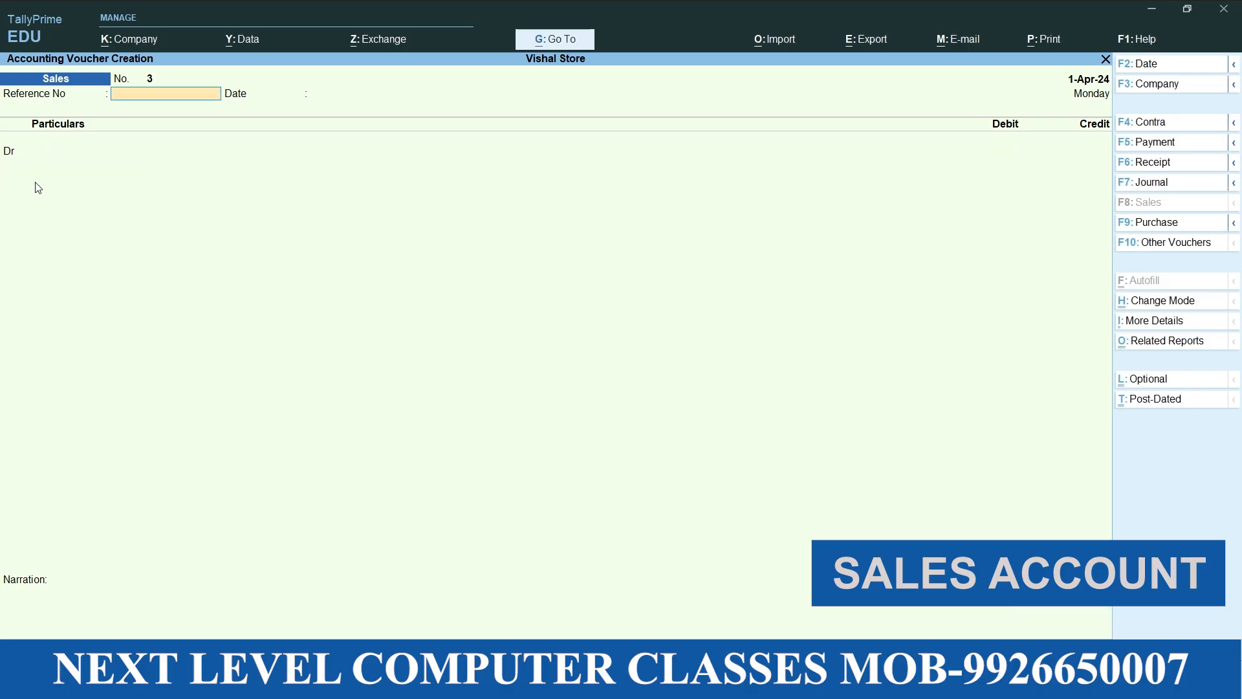
pyautogui.write('18')
pyautogui.press('Return')
pyautogui.press('Return')
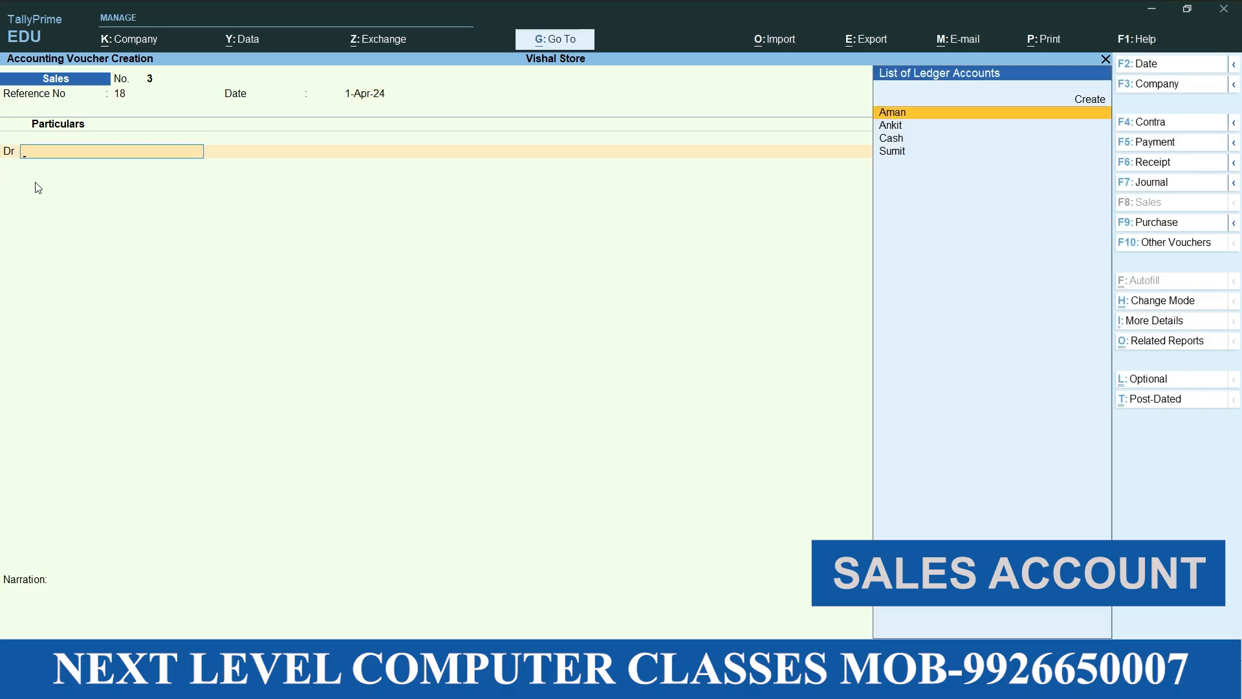
pyautogui.press('Down')
pyautogui.press('Down')
# Leave the third sales voucher's dispatch details empty and accept the default Cash party details
pyautogui.press('Return')
pyautogui.press('Return')
pyautogui.press('Return')
pyautogui.press('Return')
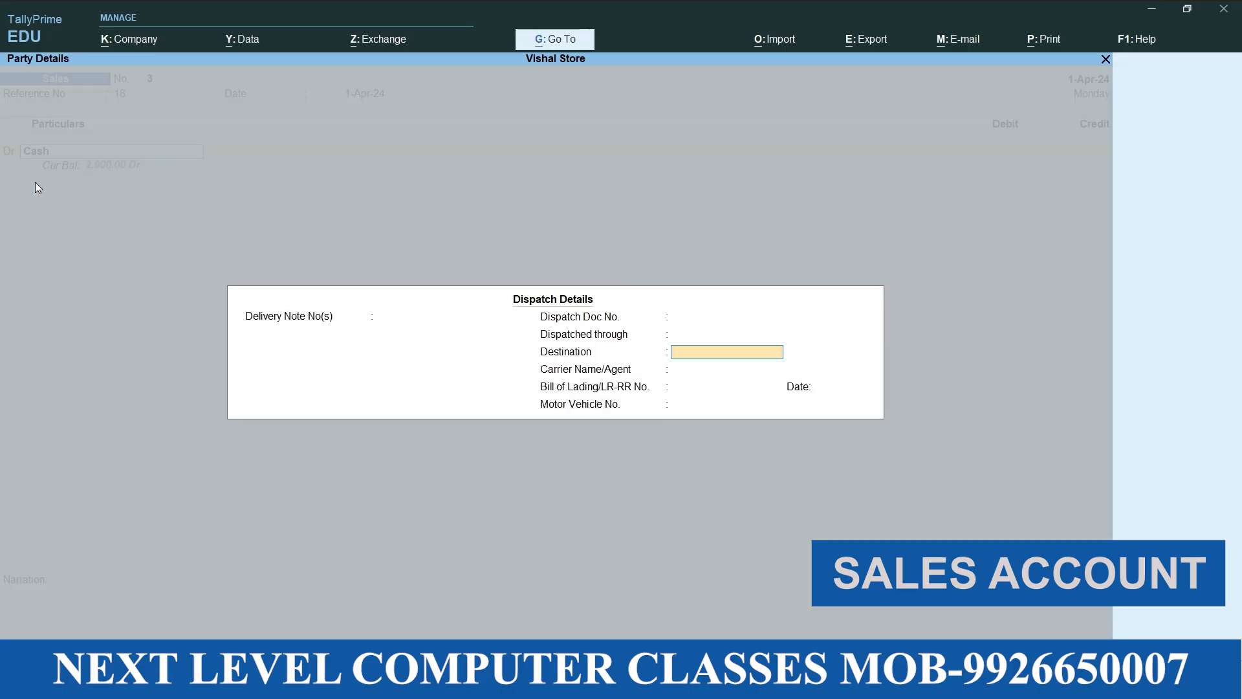
pyautogui.press('Return')
pyautogui.press('Return')
pyautogui.press('Return')
pyautogui.press('Return')
# Debit Cash and credit Sales with 5000, and save the third sales voucher without inventory allocation or narration
pyautogui.press('Return')
pyautogui.press('Return')
pyautogui.press('Return')
pyautogui.press('Return')
pyautogui.press('Return')
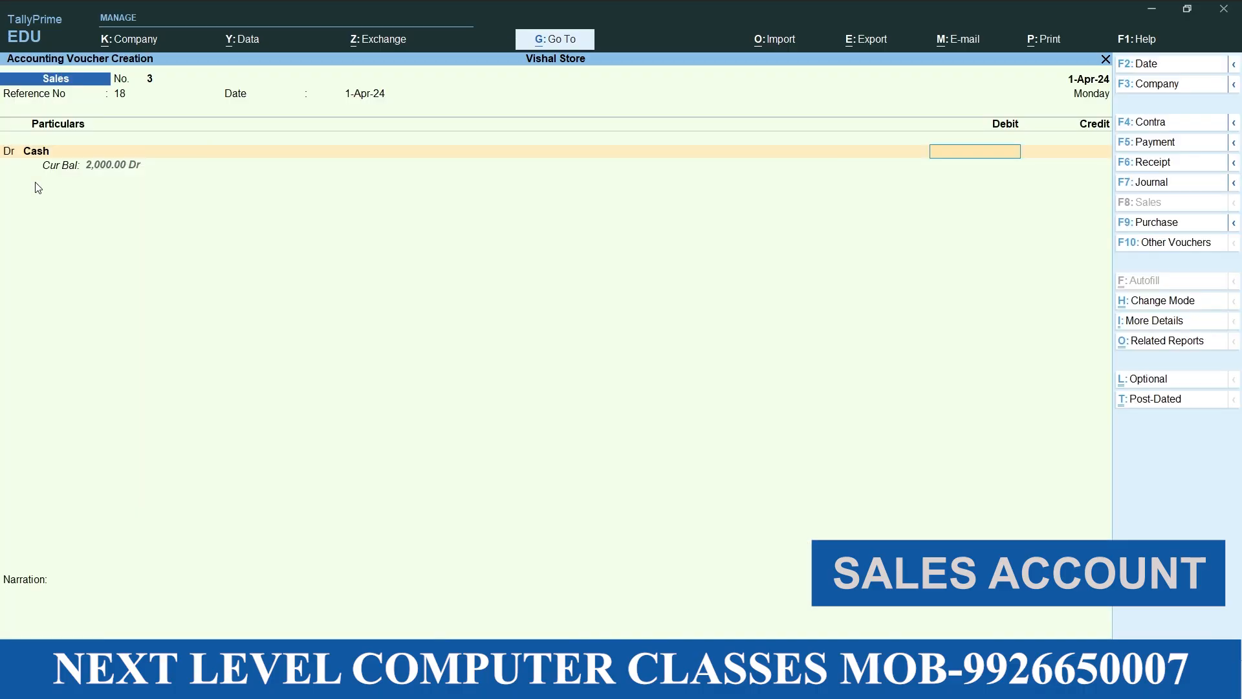
pyautogui.write('5000')
pyautogui.press('Return')
pyautogui.press('Return')
pyautogui.press('Return')
pyautogui.press('Return')
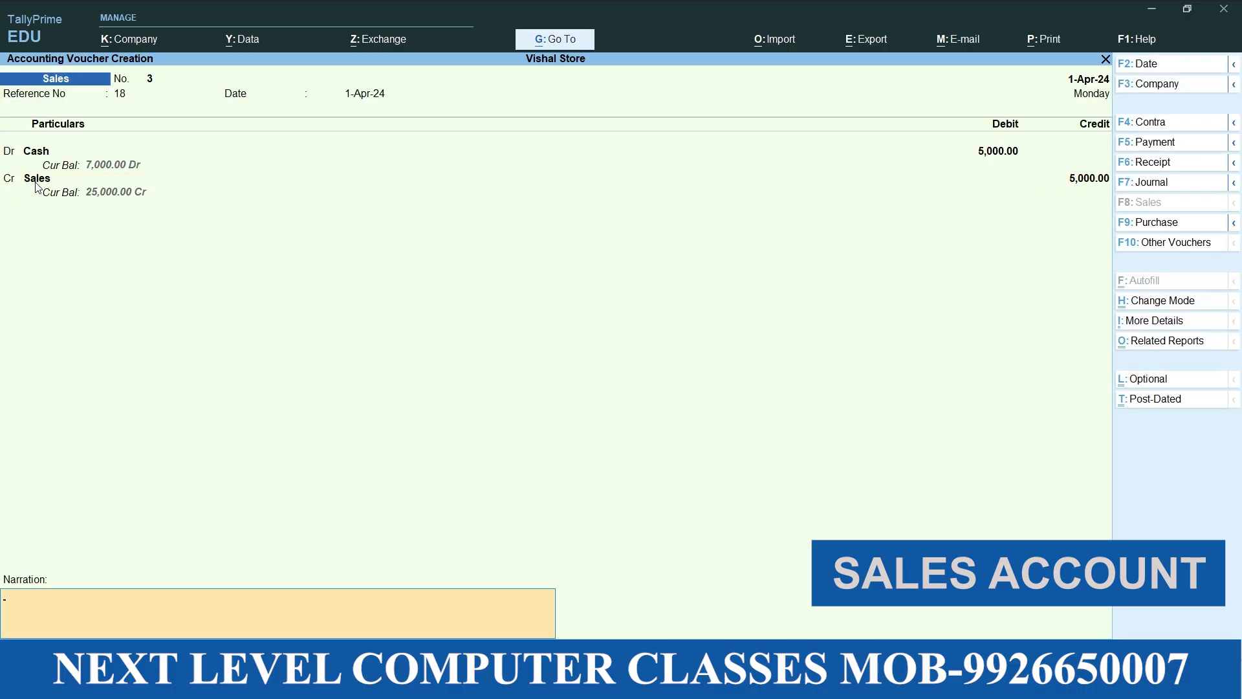
pyautogui.press('Return')
pyautogui.press('Return')
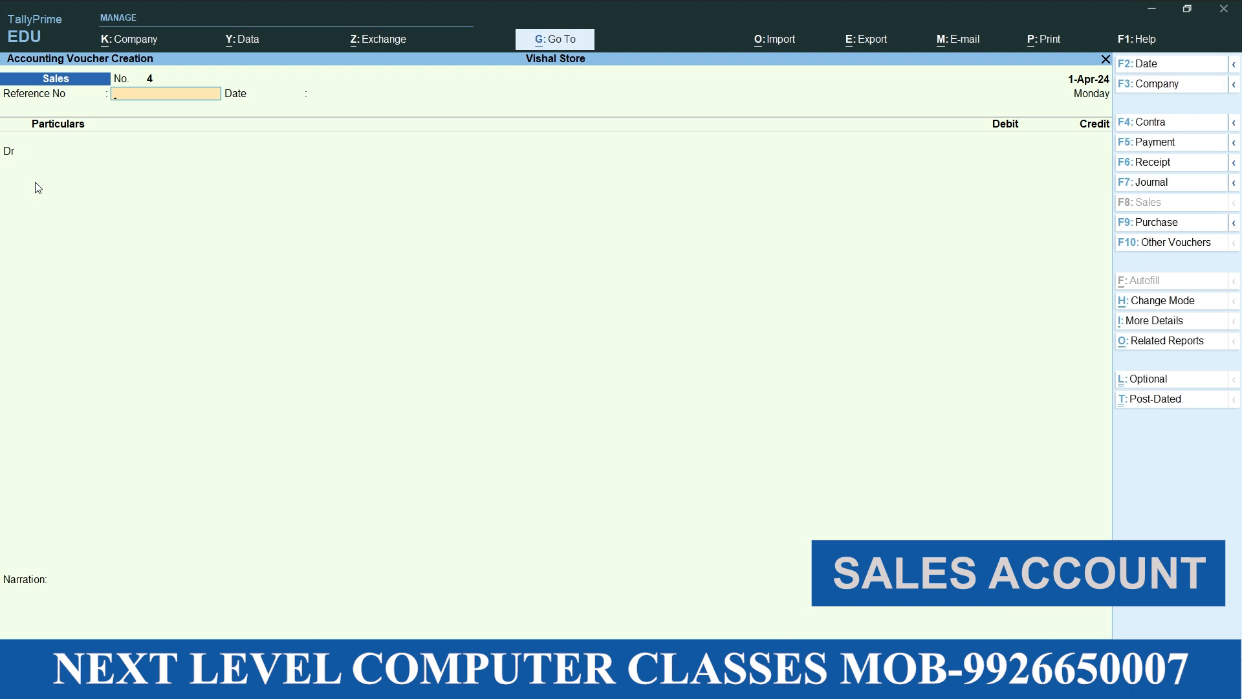
# Quit voucher entry and open the Profit & Loss A/c, drilling through Sales Accounts to the Sales ledger's April vouchers
pyautogui.press('Escape')
pyautogui.press('Return')
pyautogui.press('Down')
pyautogui.press('Down')
pyautogui.press('Down')
pyautogui.press('Down')
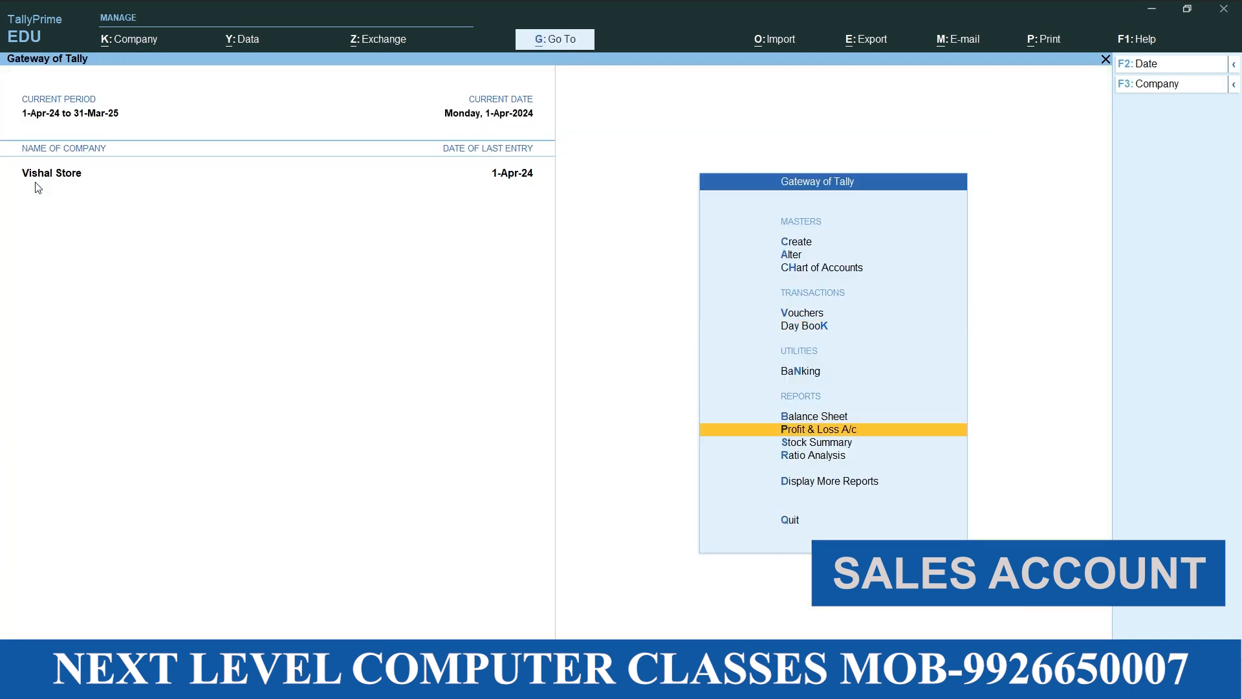
pyautogui.press('Return')
pyautogui.press('Right')
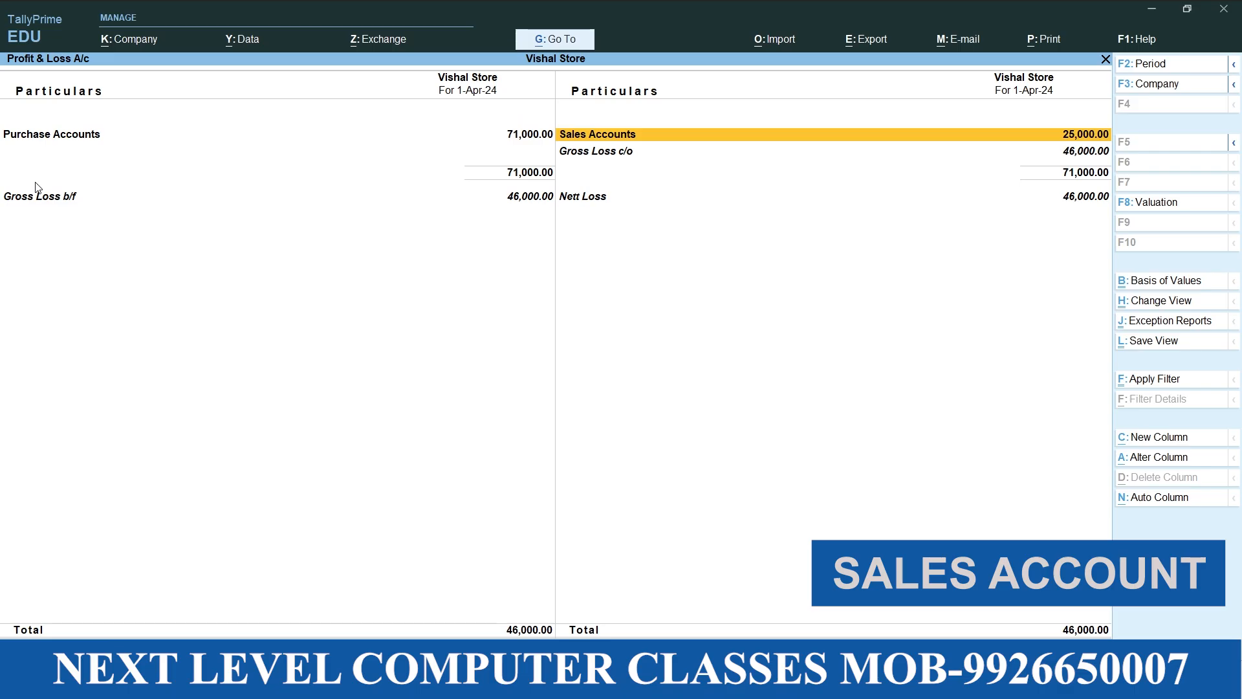
pyautogui.press('Return')
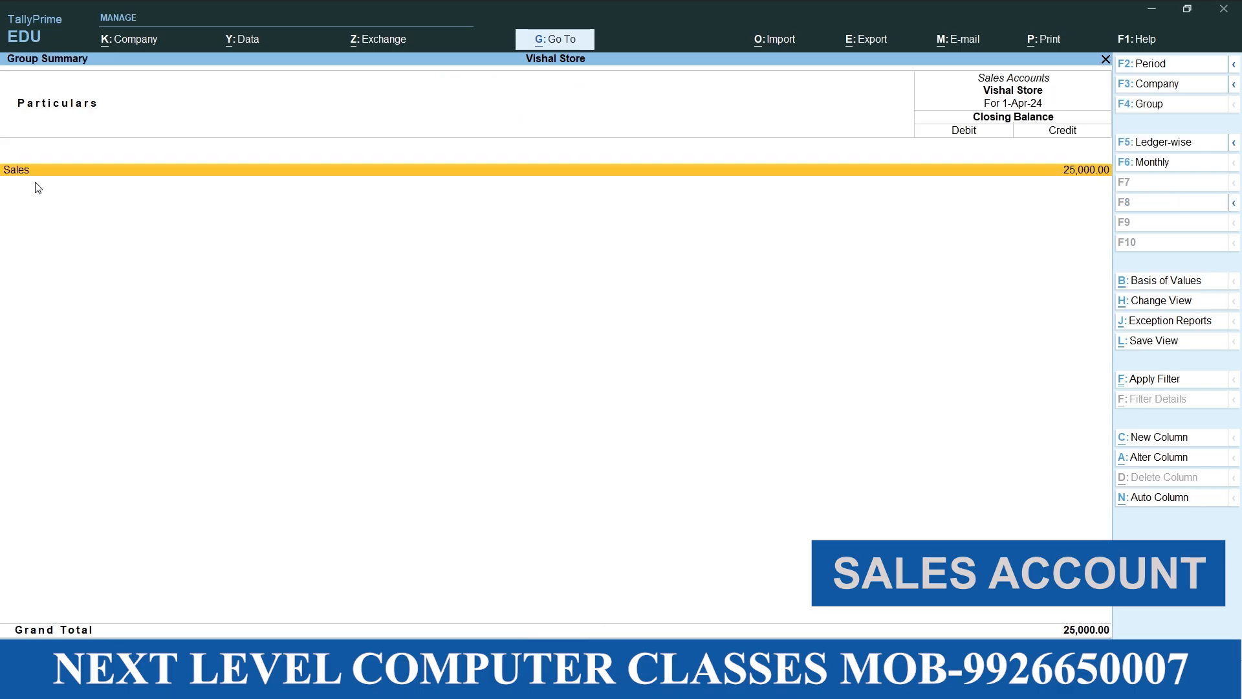
pyautogui.press('Return')
pyautogui.press('Return')
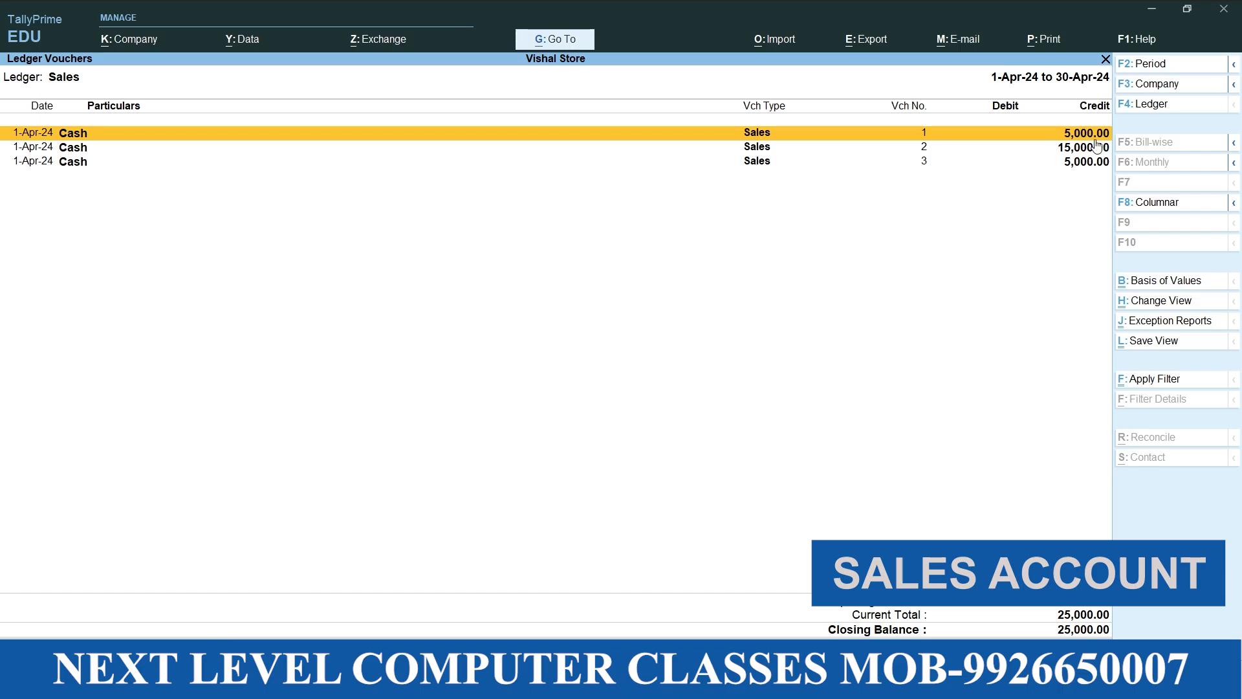
# Review the Sales ledger's three April vouchers, and close the reports back to the Gateway of Tally
pyautogui.press('Down')
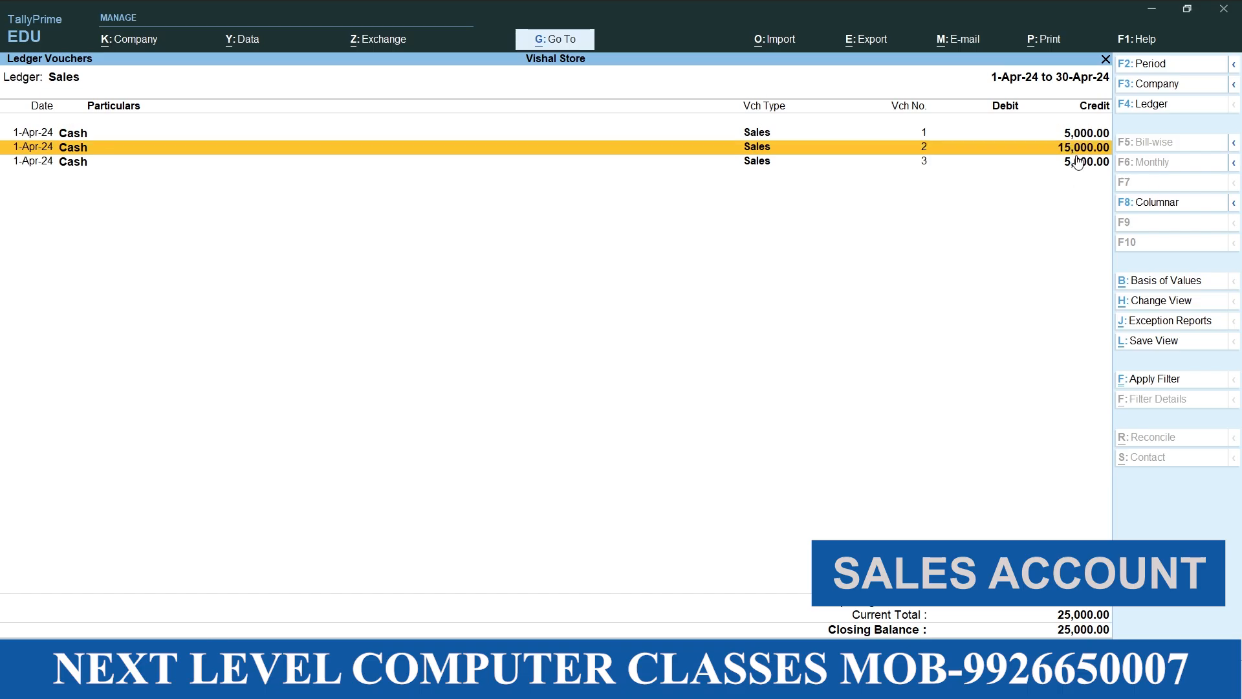
pyautogui.press('Down')
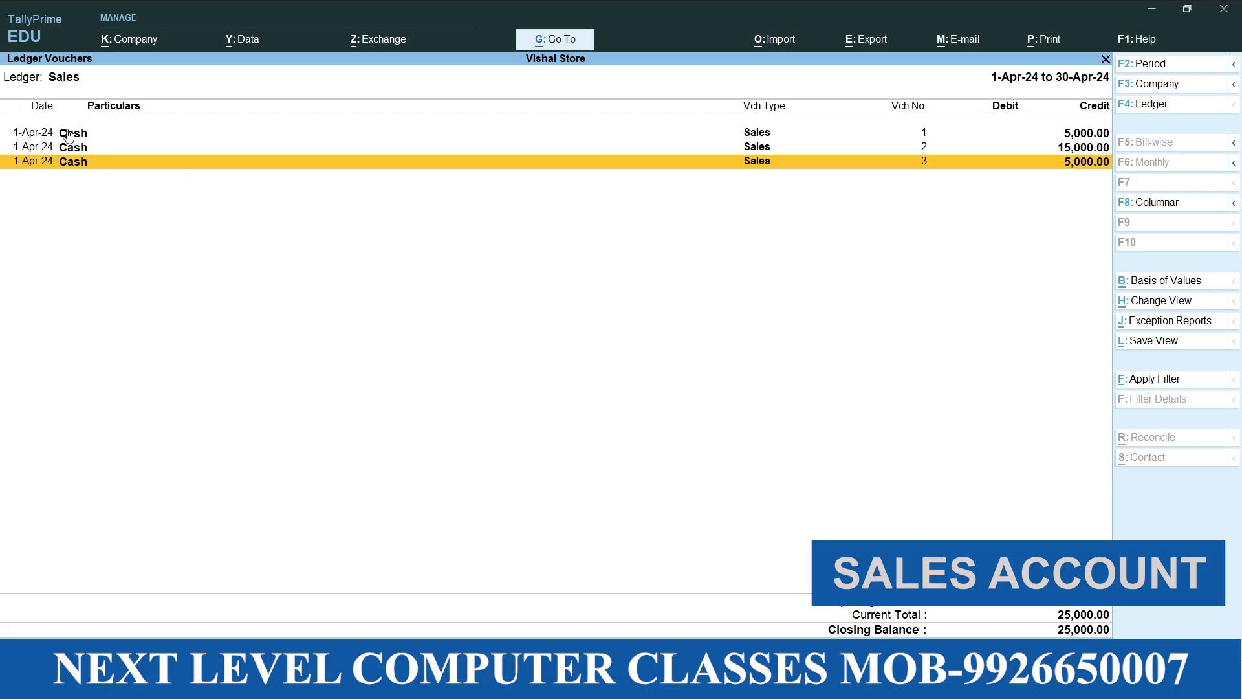
pyautogui.press('Escape')
pyautogui.press('Escape')
pyautogui.press('Escape')
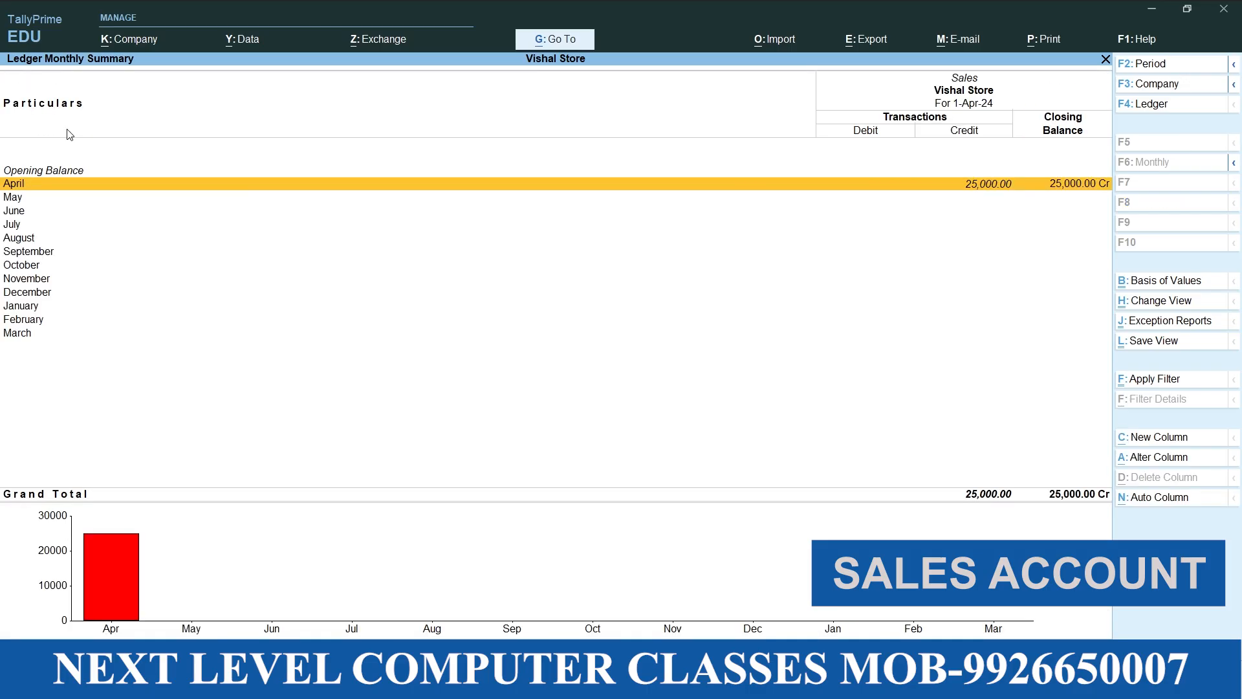
# Open voucher entry from the Gateway of Tally for a new sales voucher
pyautogui.press('Up')
pyautogui.press('Up')
pyautogui.press('Up')
pyautogui.press('Up')
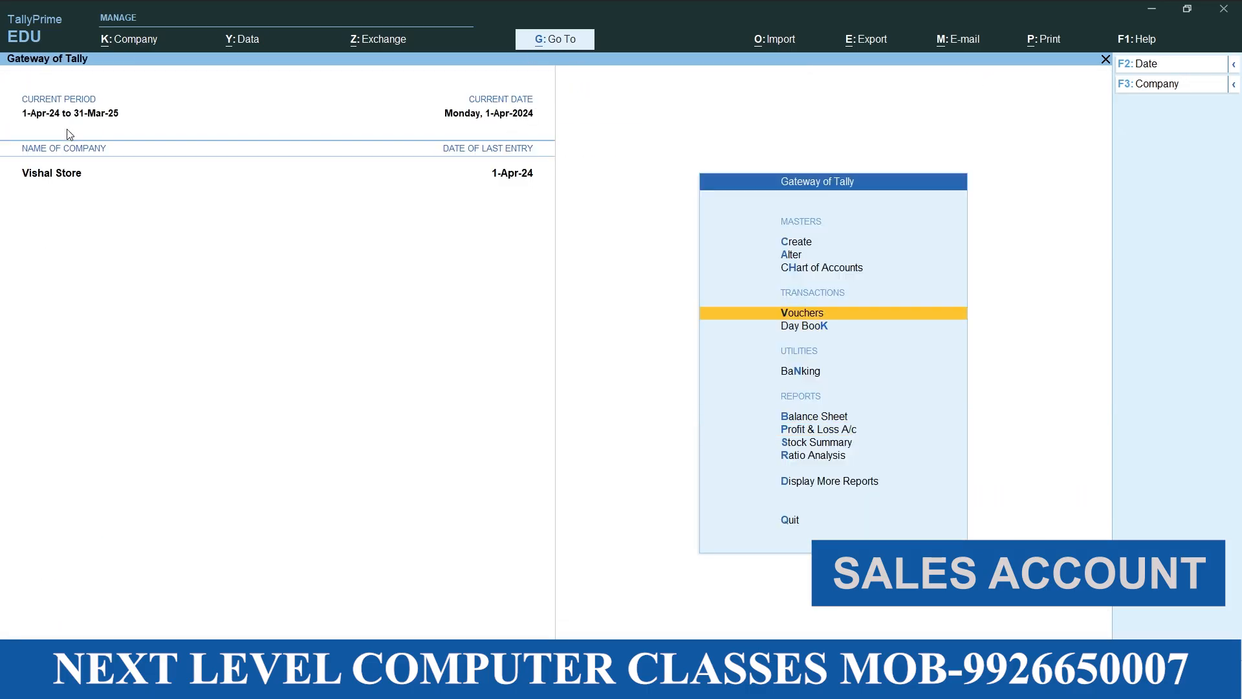
pyautogui.press('Return')
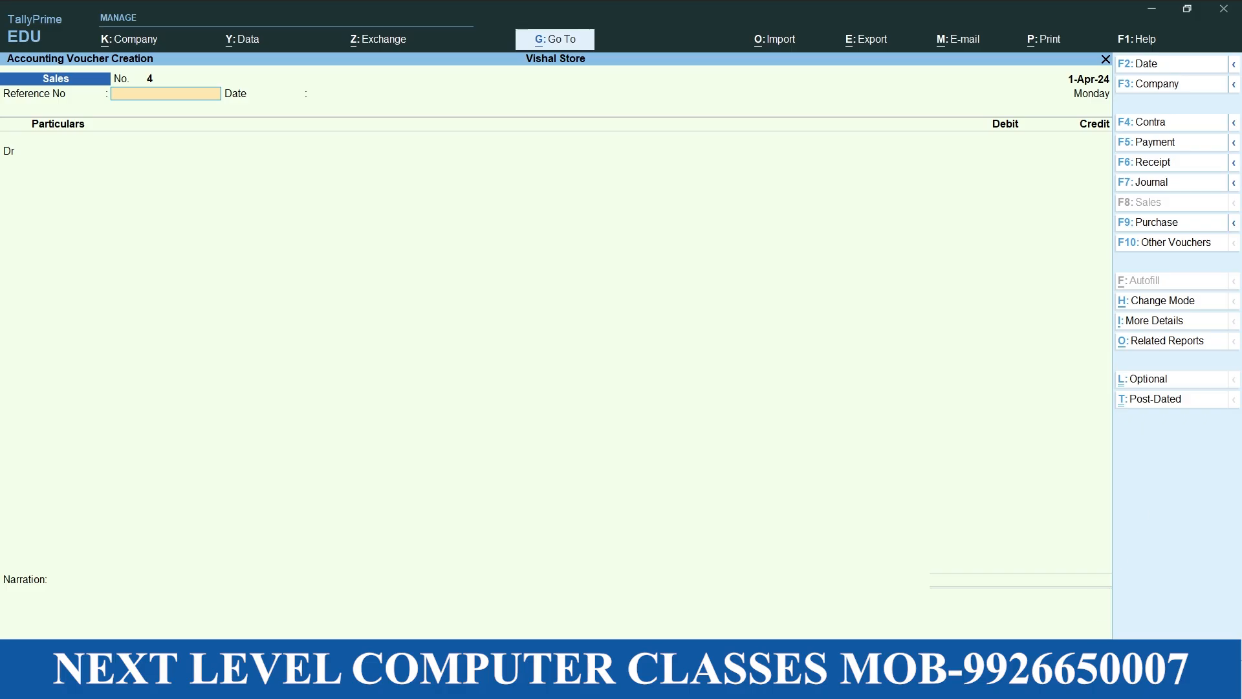
# Switch to the Word document and review the Sundry Debtors notes and their credit sales examples
pyautogui.hotkey('alt', 'Tab')
pyautogui.scroll(-10, 592, 458)
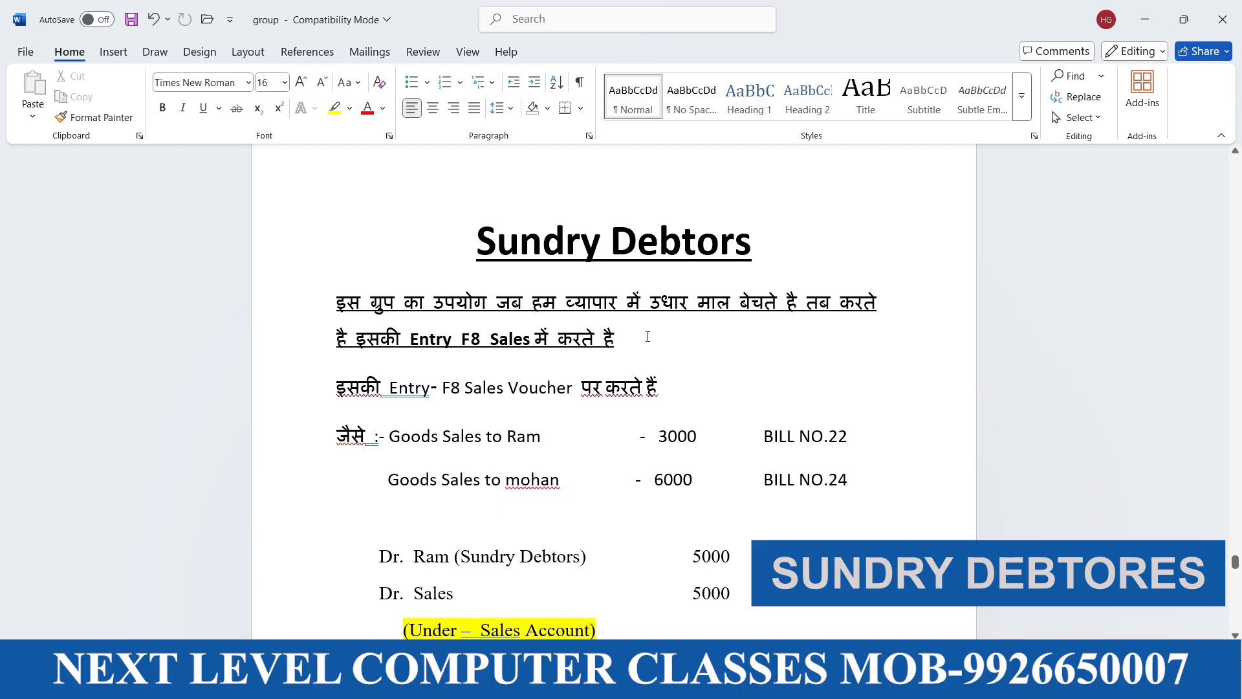
pyautogui.scroll(-3, 562, 354)
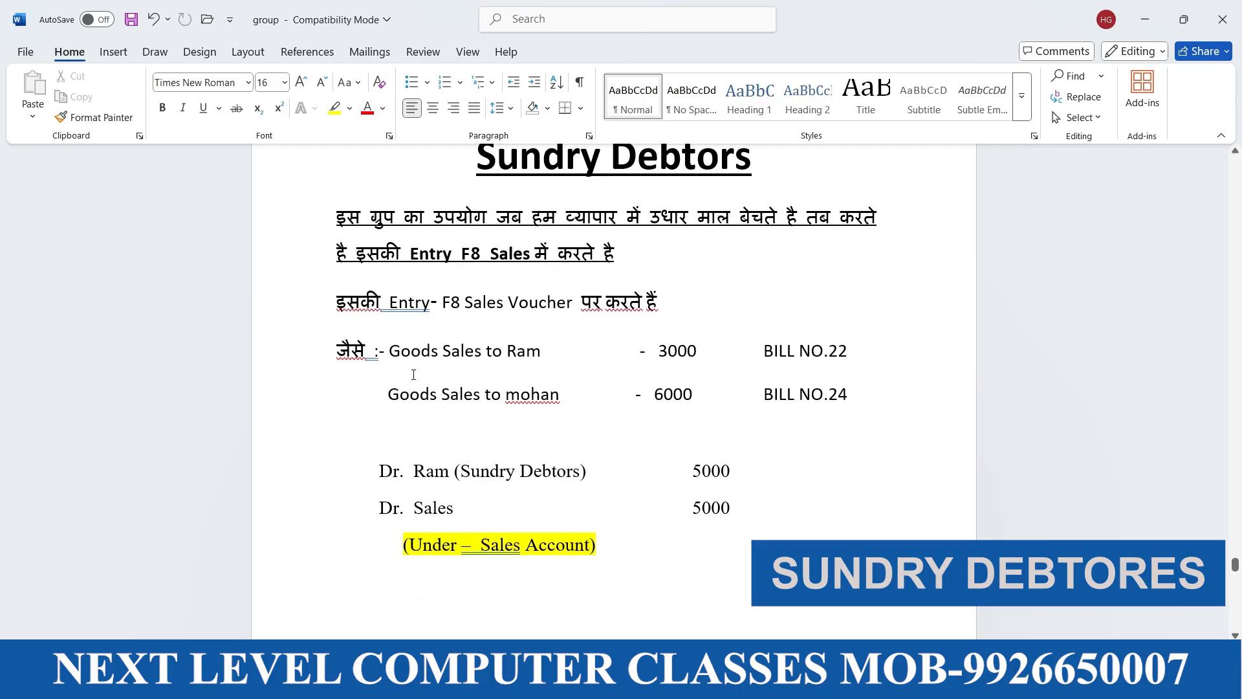
pyautogui.moveTo(390, 358); pyautogui.dragTo(432, 360)
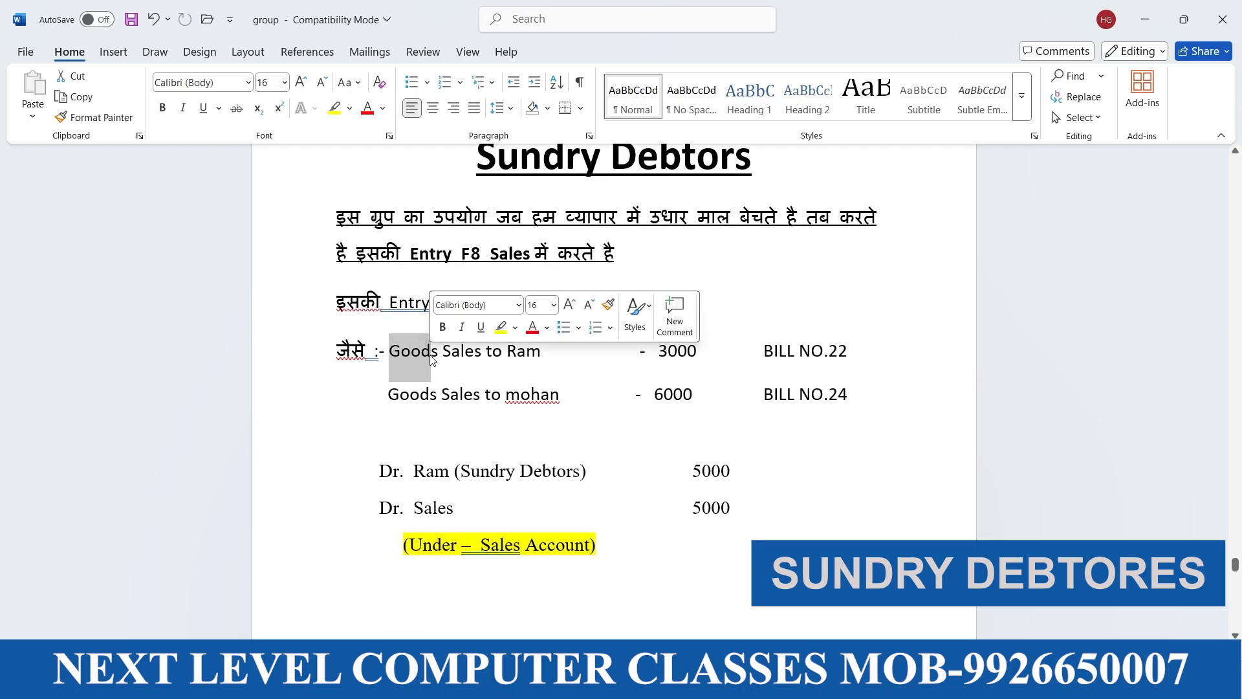
pyautogui.click(570, 356)
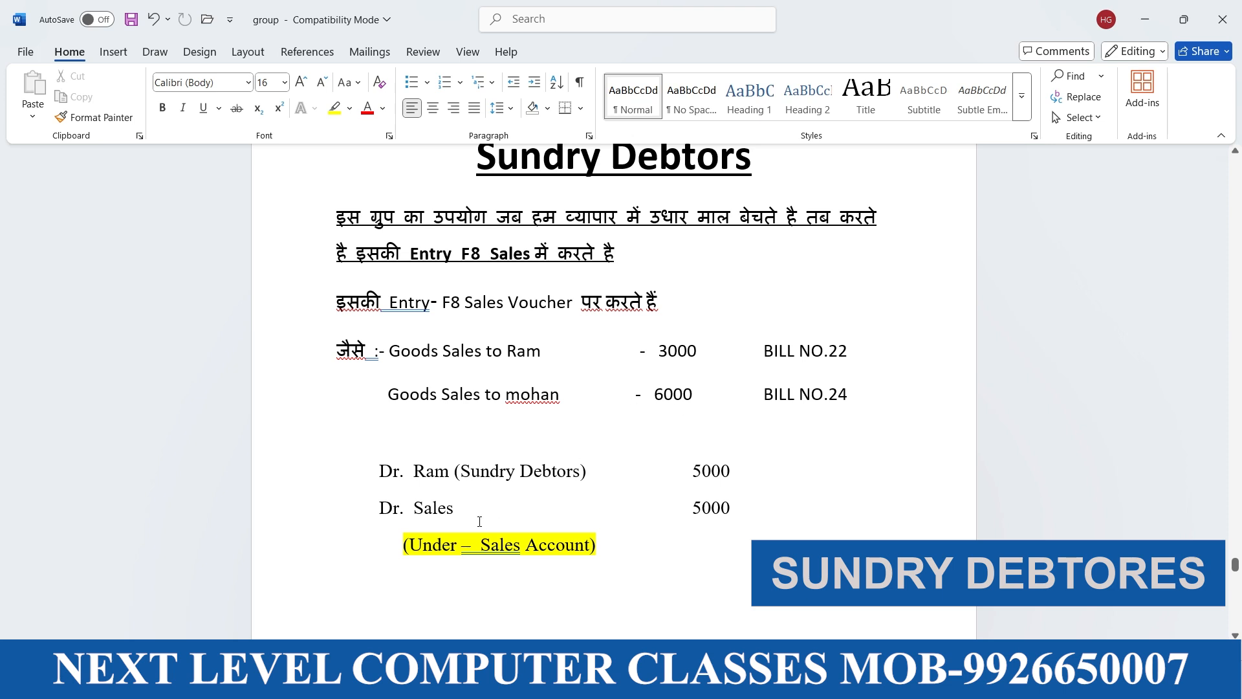
# Correct the Sales line of the Sundry Debtors example entry from "Dr." to "Cr."
pyautogui.scroll(-4, 460, 508)
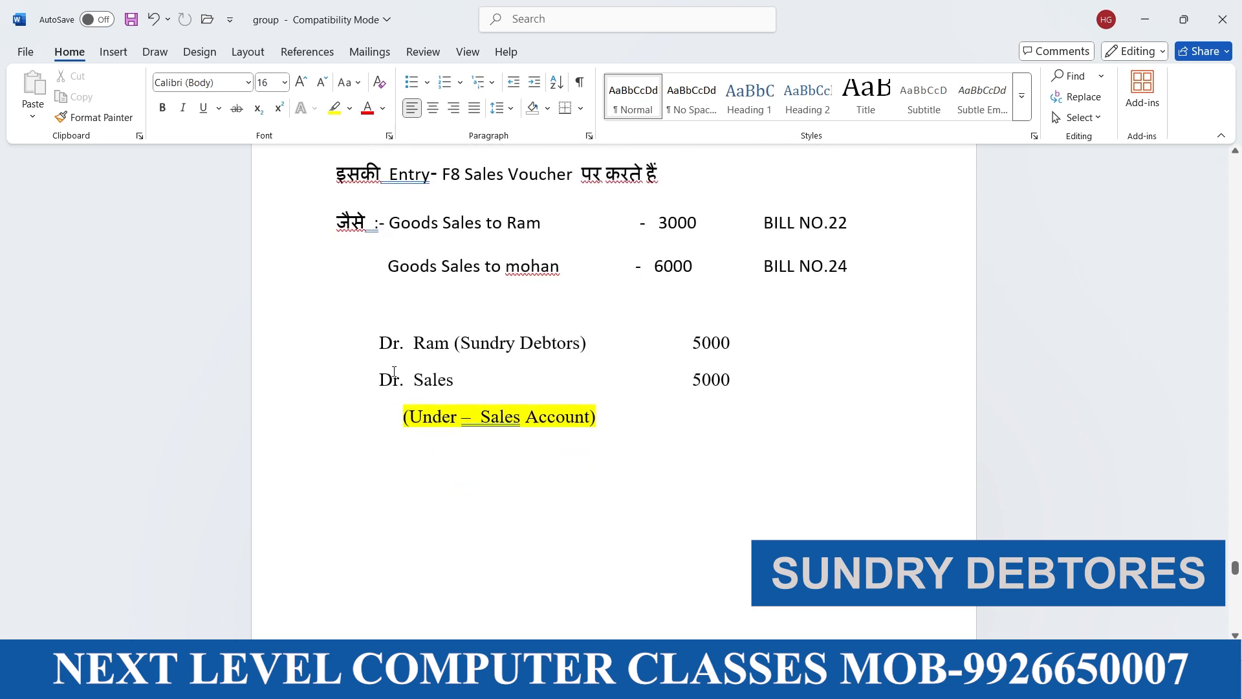
pyautogui.click(394, 372)
pyautogui.press('BackSpace')
pyautogui.write('C')
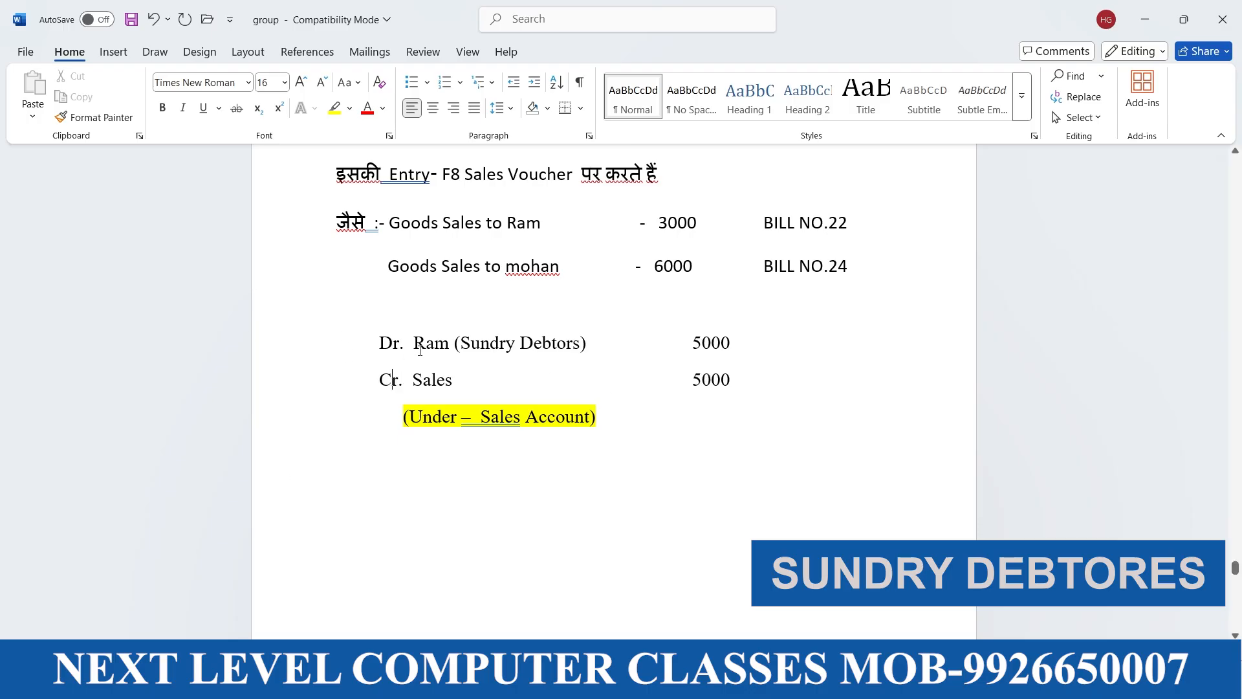
# Switch back to TallyPrime and give the fourth sales voucher reference number 25, dated 1-Apr-24
pyautogui.hotkey('alt', 'Tab')
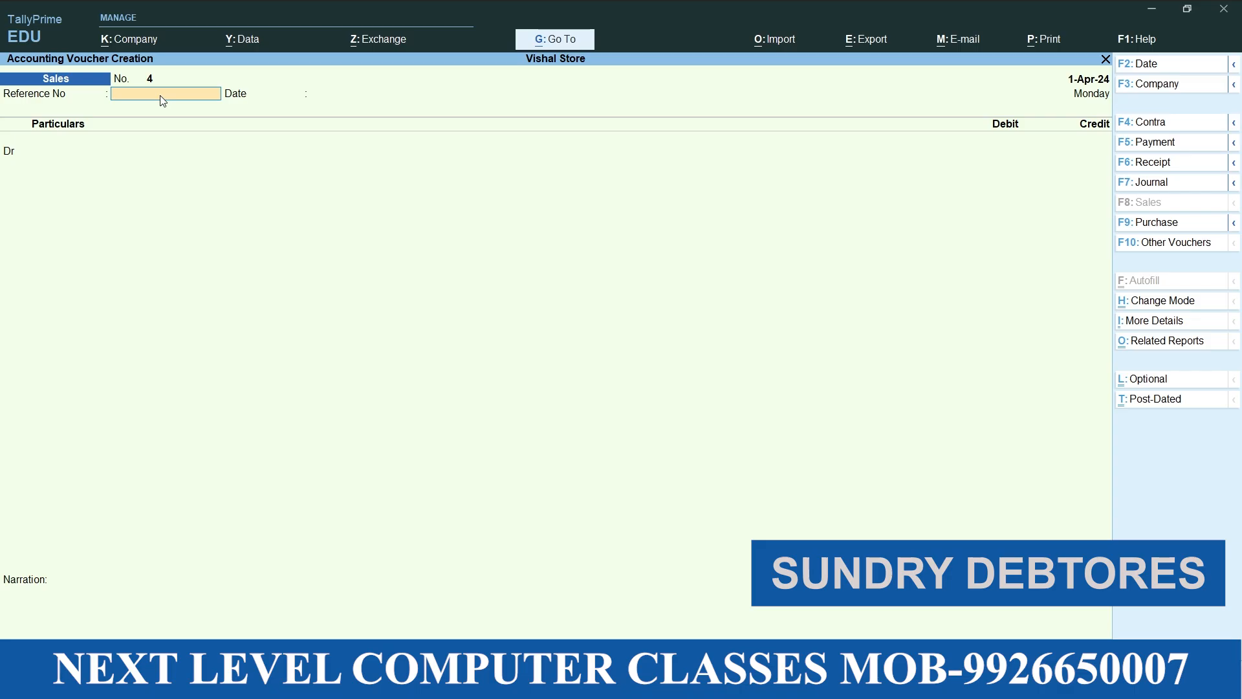
pyautogui.press('Return')
pyautogui.press('Return')
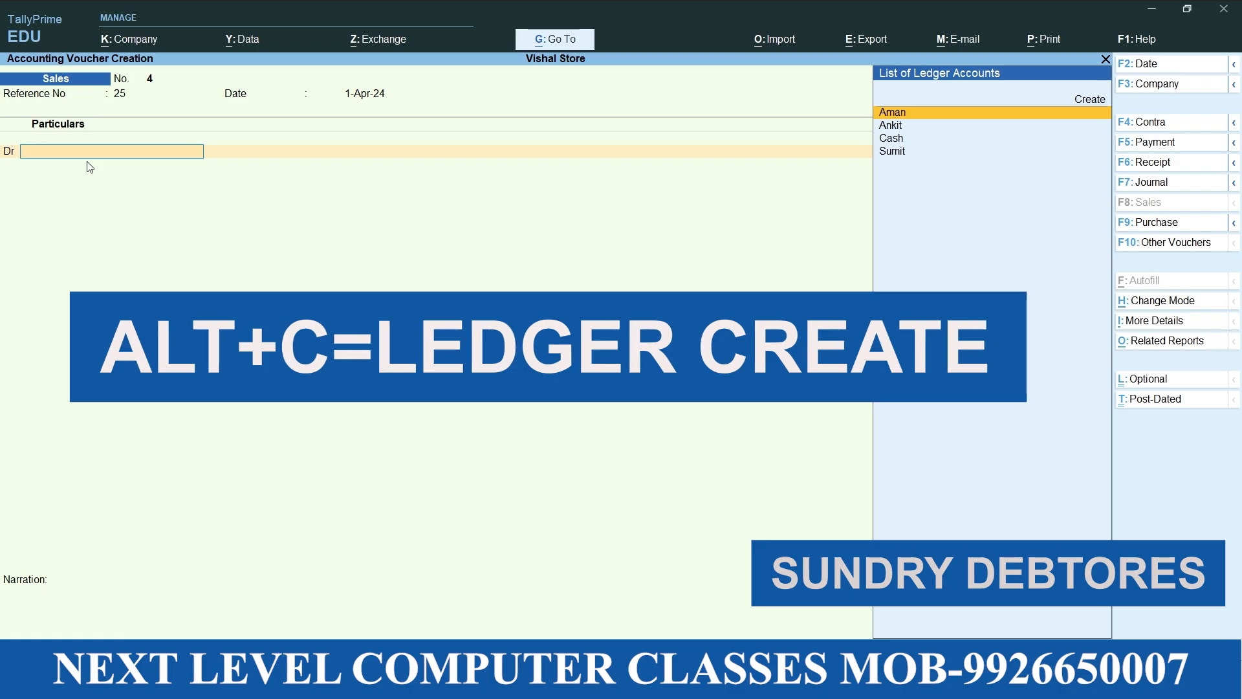
# Start a new debit ledger with the first credit customer's name under the Sundry Debtors group
pyautogui.hotkey('alt', 'c')
pyautogui.write('RAM')
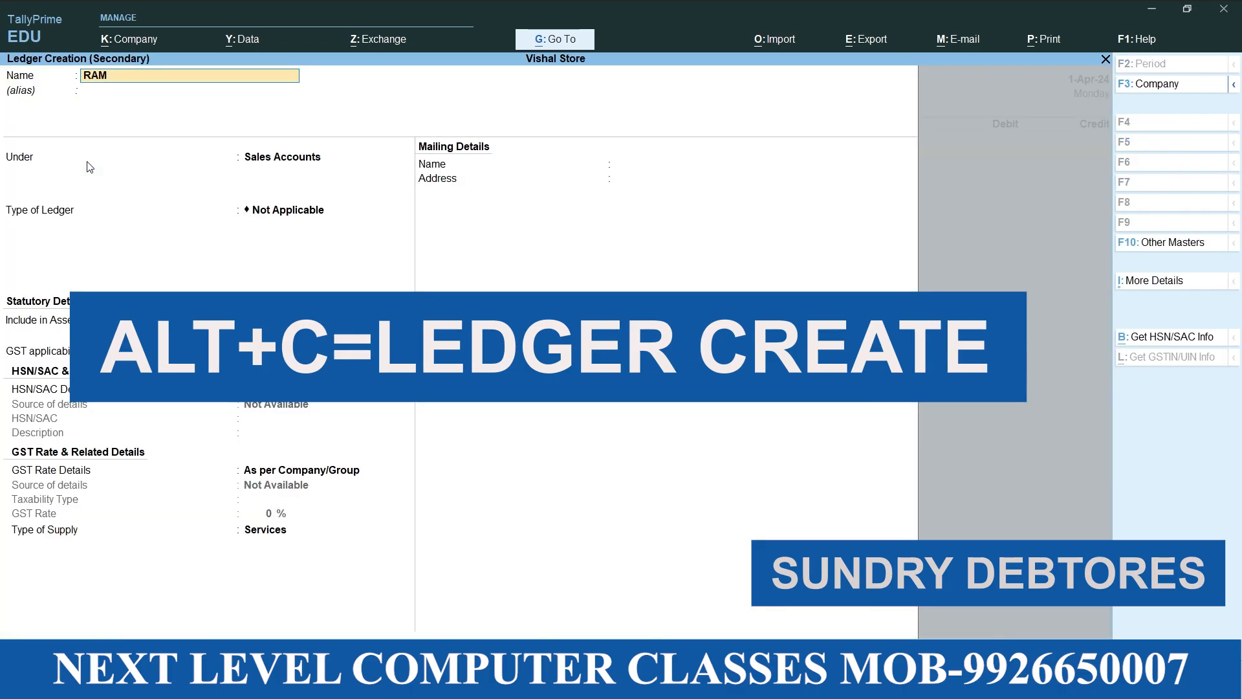
pyautogui.press('Return')
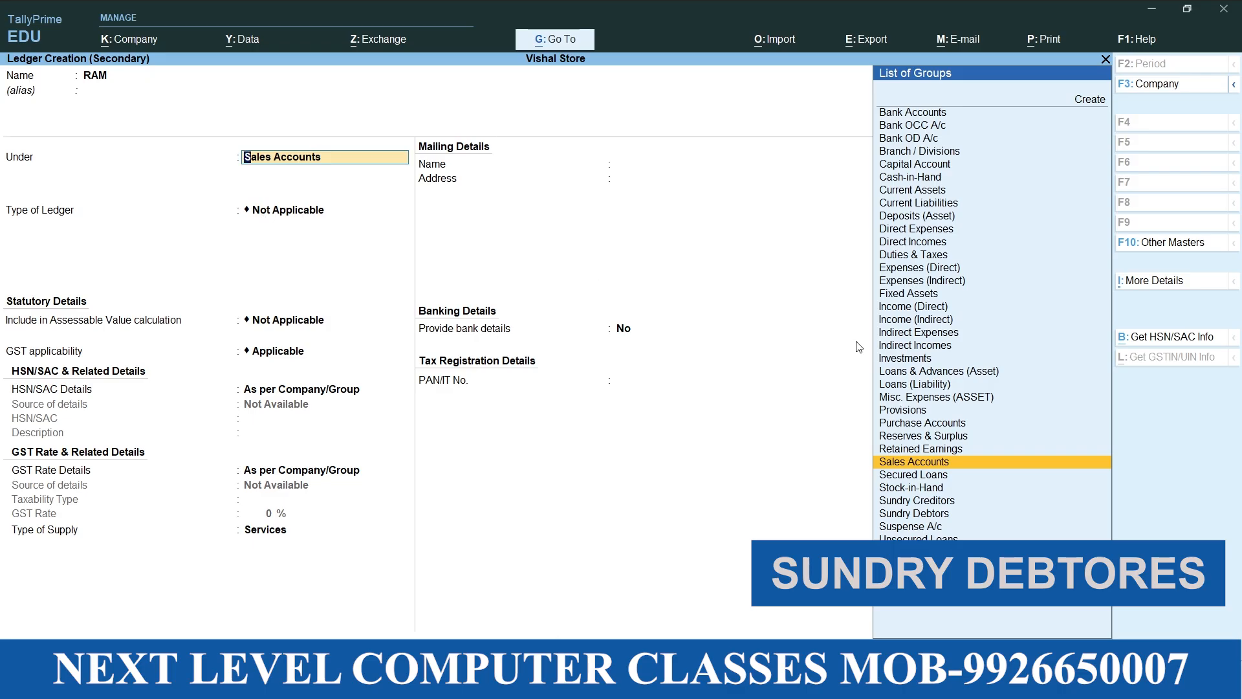
pyautogui.click(930, 518)
pyautogui.press('Return')
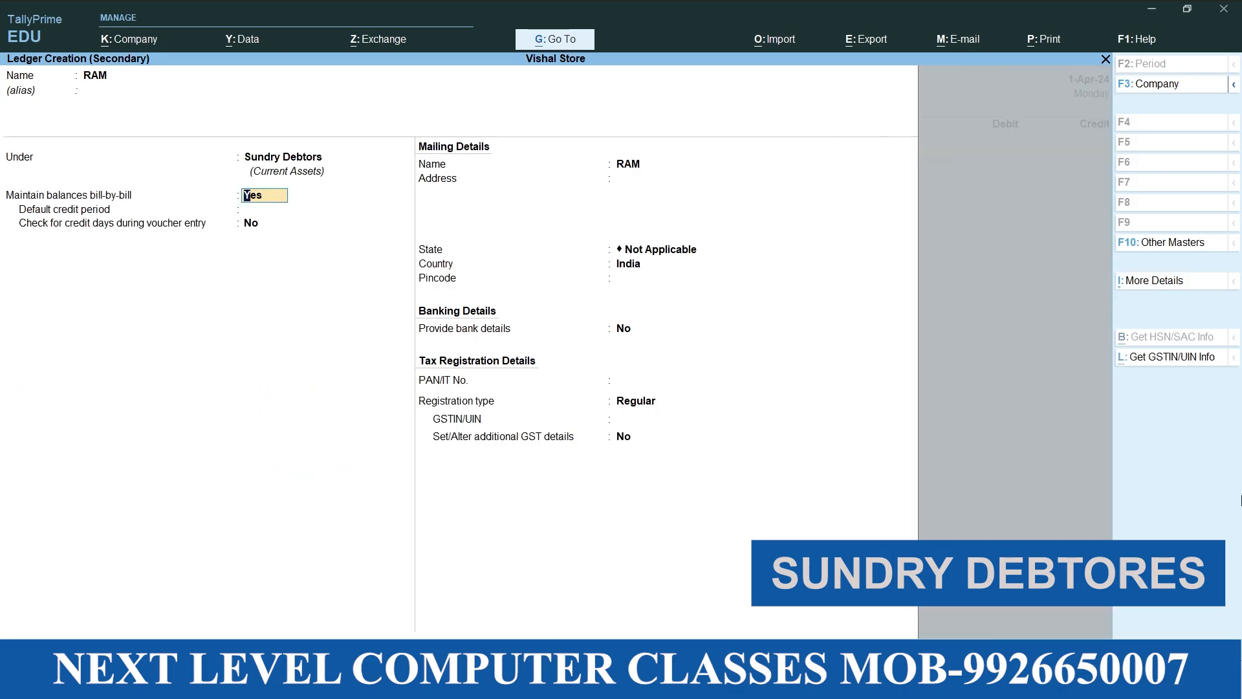
# Keep bill-by-bill balances enabled and the other ledger details at their defaults, and save the first credit customer's ledger
pyautogui.press('Return')
pyautogui.press('Return')
pyautogui.press('Return')
pyautogui.press('Return')
pyautogui.press('Return')
pyautogui.press('Return')
pyautogui.press('Return')
pyautogui.press('Return')
pyautogui.press('Return')
pyautogui.press('Return')
pyautogui.press('Return')
pyautogui.press('Return')
pyautogui.press('Return')
pyautogui.press('Return')
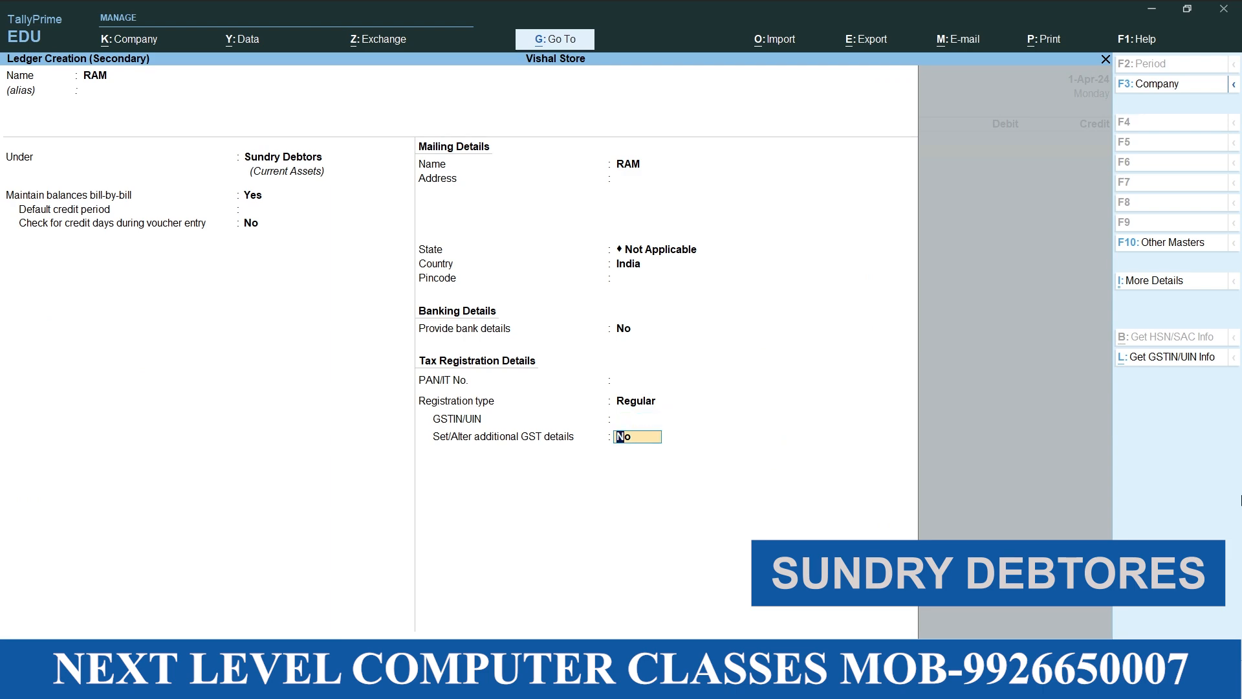
# Leave the fourth sales voucher's dispatch details empty and accept the customer's default party details
pyautogui.press('Return')
pyautogui.press('Return')
pyautogui.press('Return')
pyautogui.press('Return')
pyautogui.press('Return')
pyautogui.press('Return')
pyautogui.press('Return')
pyautogui.press('Return')
pyautogui.press('Return')
pyautogui.press('Return')
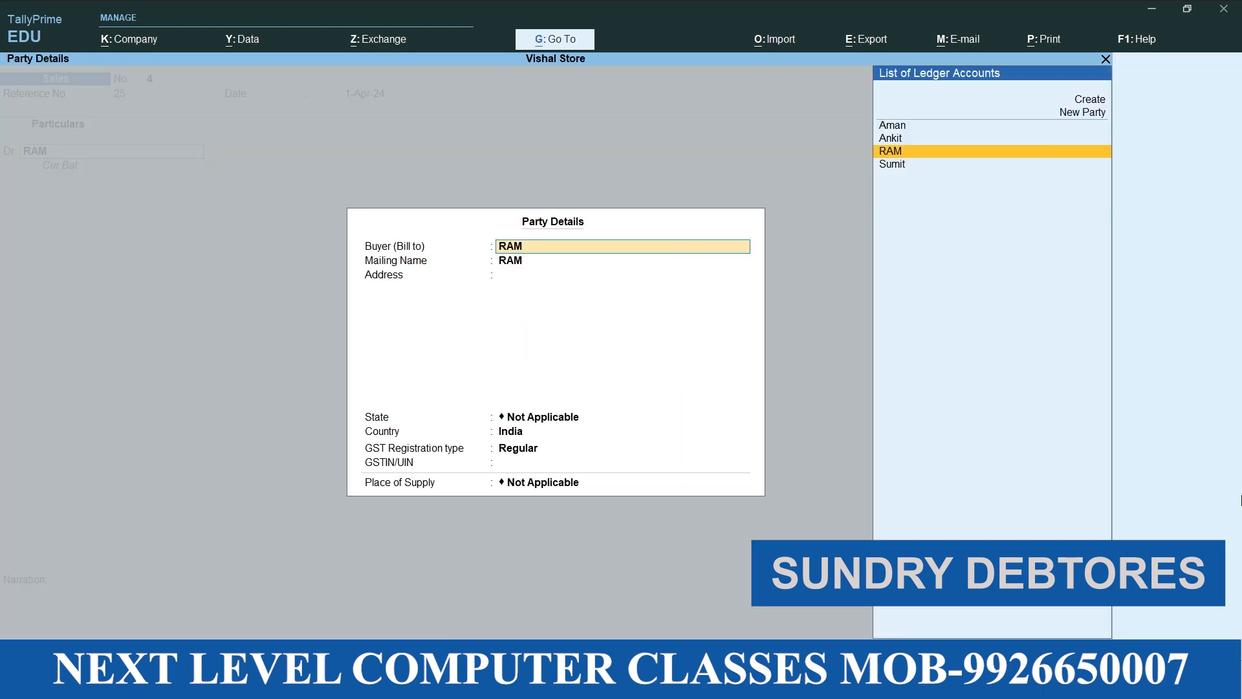
# Debit the customer with 12500 as bill-wise New Ref 4, and choose Sales as the credit ledger
pyautogui.press('Return')
pyautogui.press('Return')
pyautogui.press('Return')
pyautogui.press('Return')
pyautogui.press('Return')
pyautogui.press('Return')
pyautogui.press('Return')
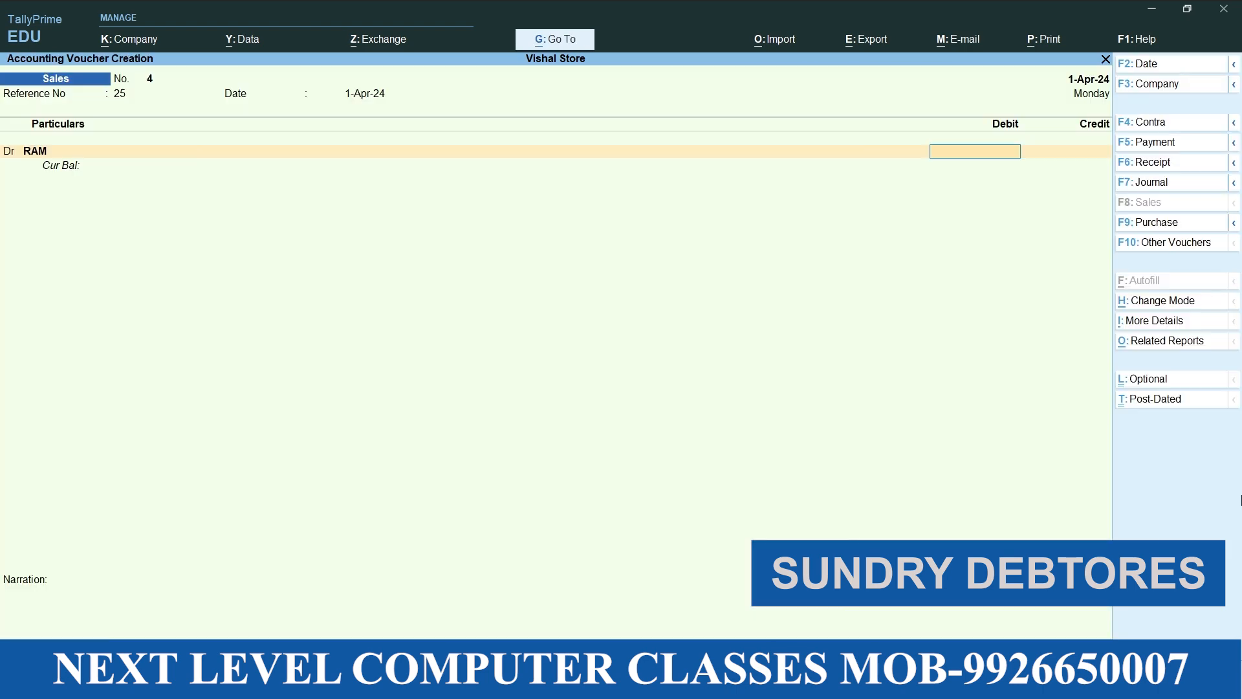
pyautogui.write('12,500')
pyautogui.press('Return')
pyautogui.press('Return')
pyautogui.press('Return')
pyautogui.press('Return')
pyautogui.press('Return')
pyautogui.press('Return')
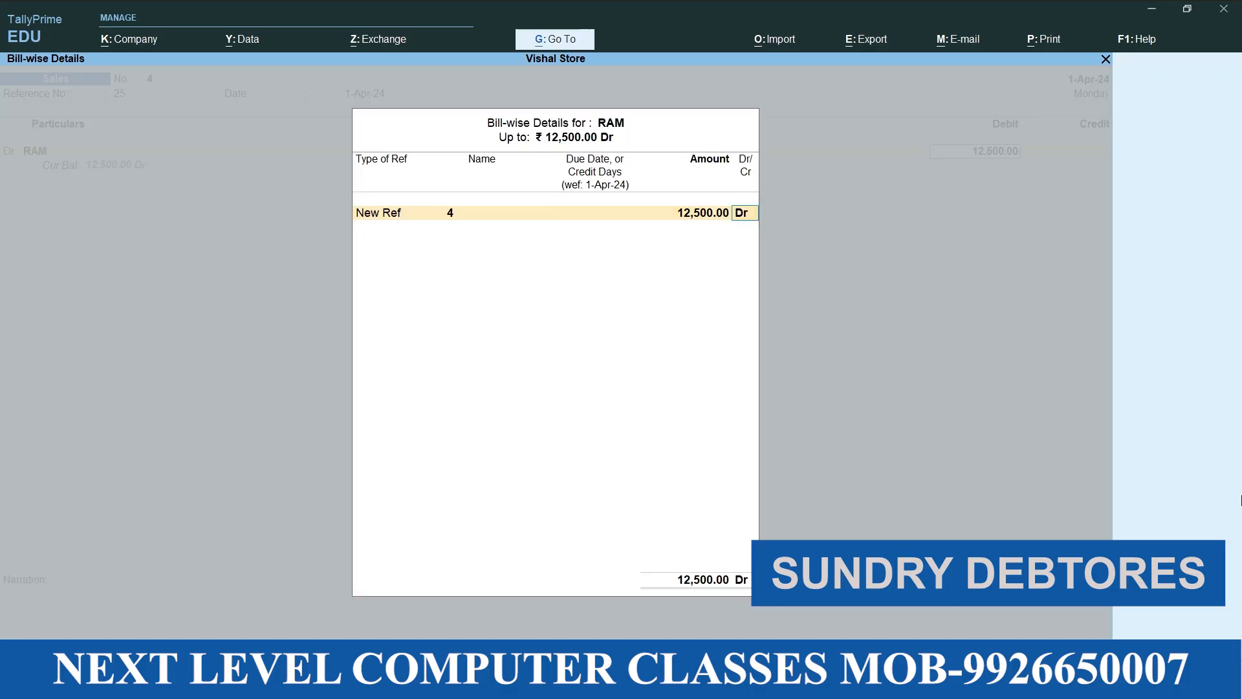
pyautogui.press('Return')
pyautogui.press('Return')
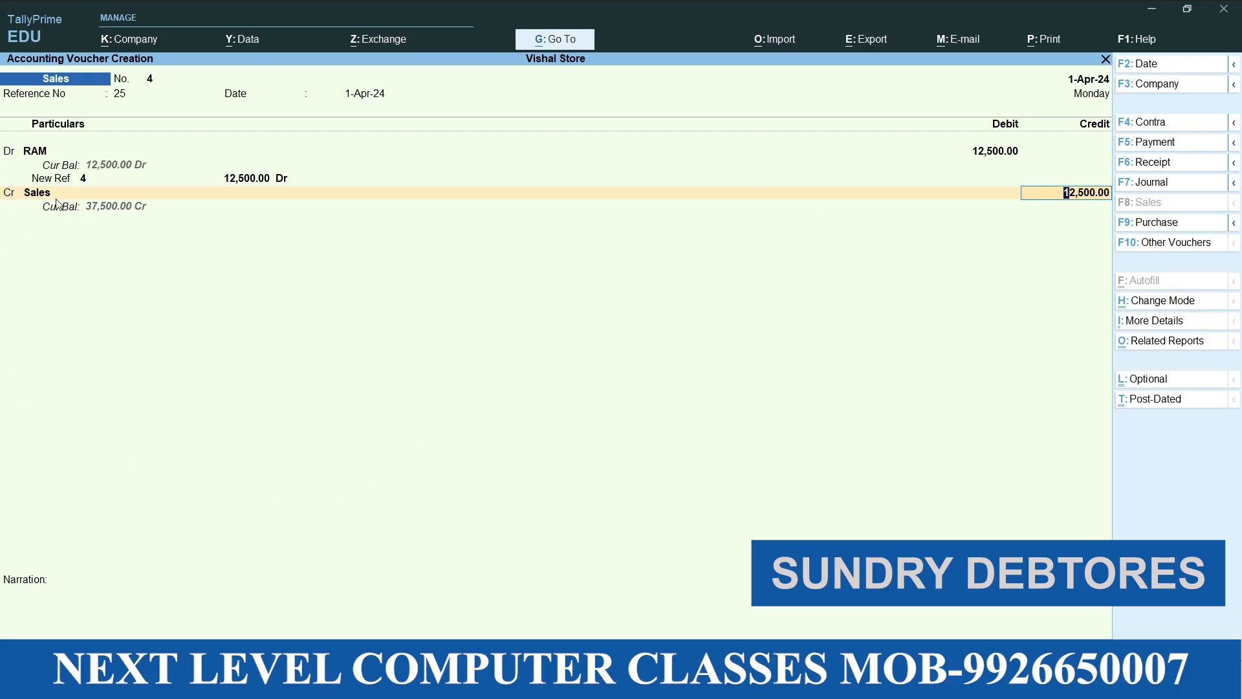
# Credit Sales with 12500 and save the fourth sales voucher without inventory allocation or narration
pyautogui.press('Return')
# Give the fifth sales voucher reference number 28, dated 1-Apr-24
pyautogui.press('Return')
pyautogui.press('Return')
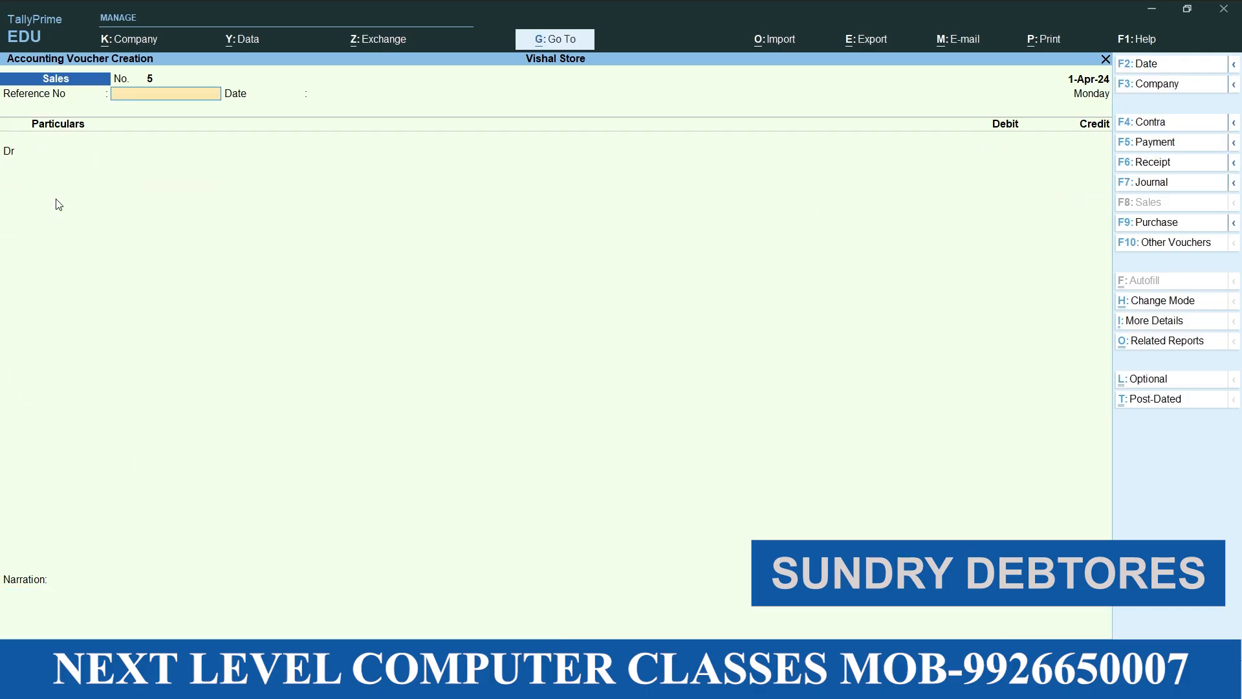
pyautogui.write('28')
pyautogui.press('Return')
pyautogui.press('Return')
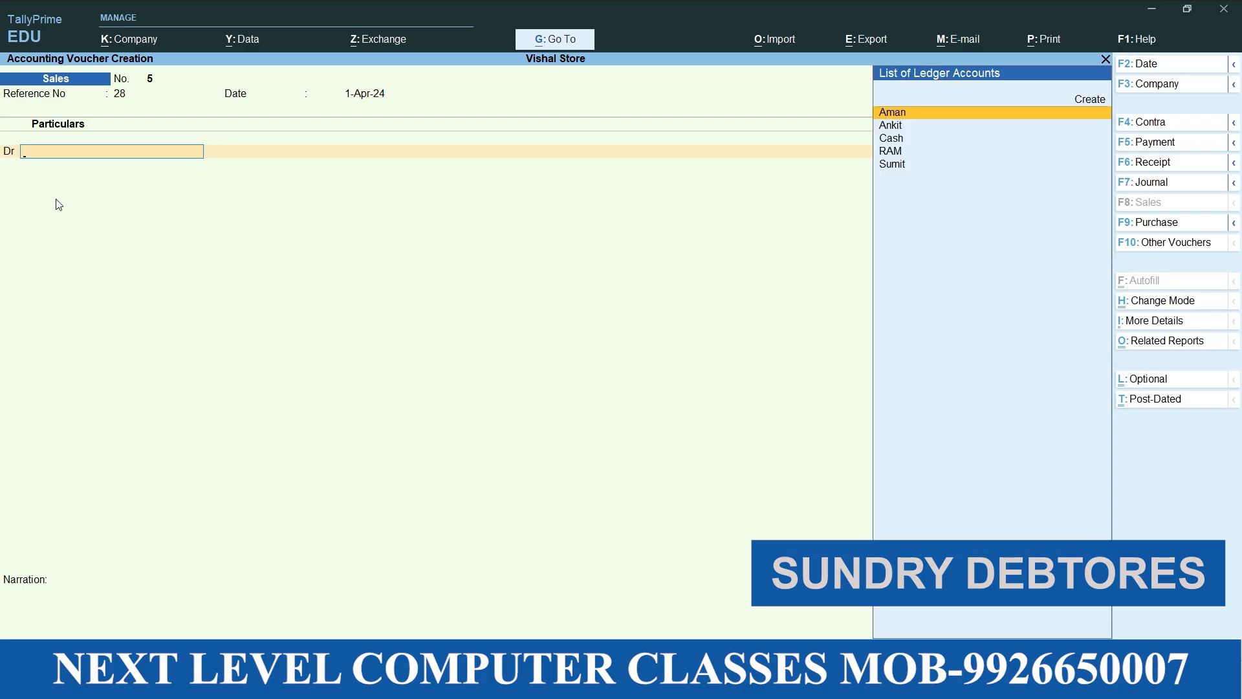
# Create a debit ledger with the second credit customer's name under Sundry Debtors, keeping bill-by-bill balances and the other defaults
pyautogui.hotkey('alt', 'c')
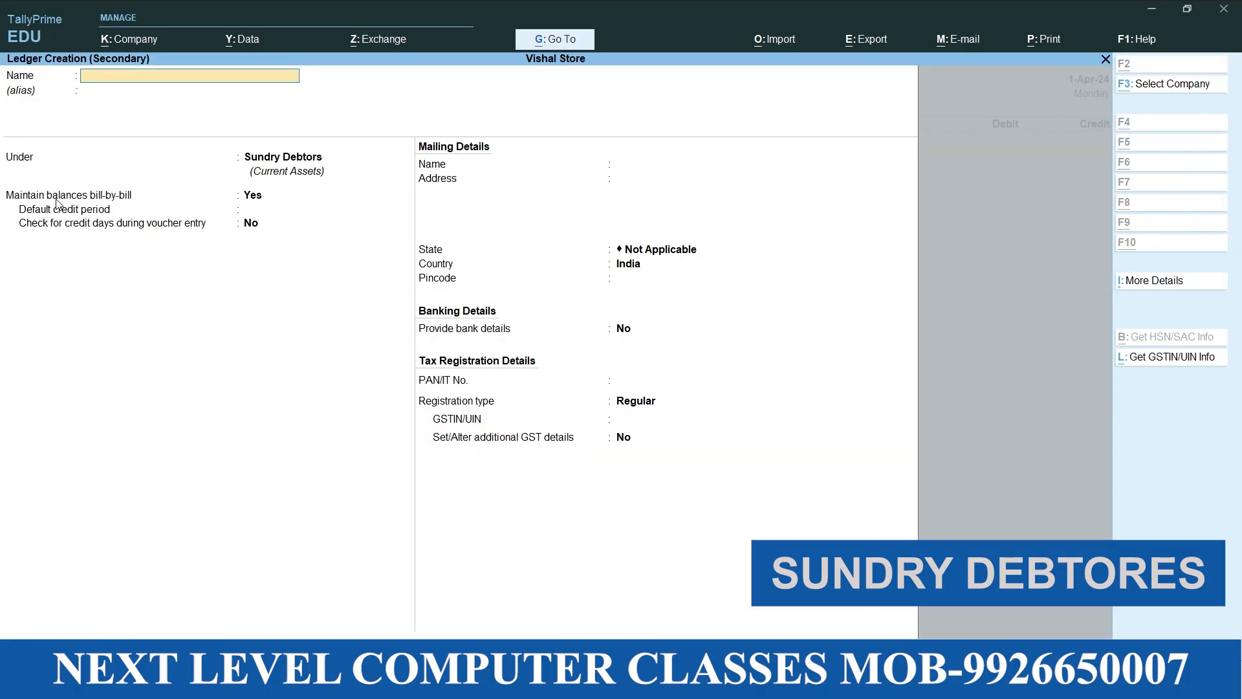
pyautogui.write('SHYAM')
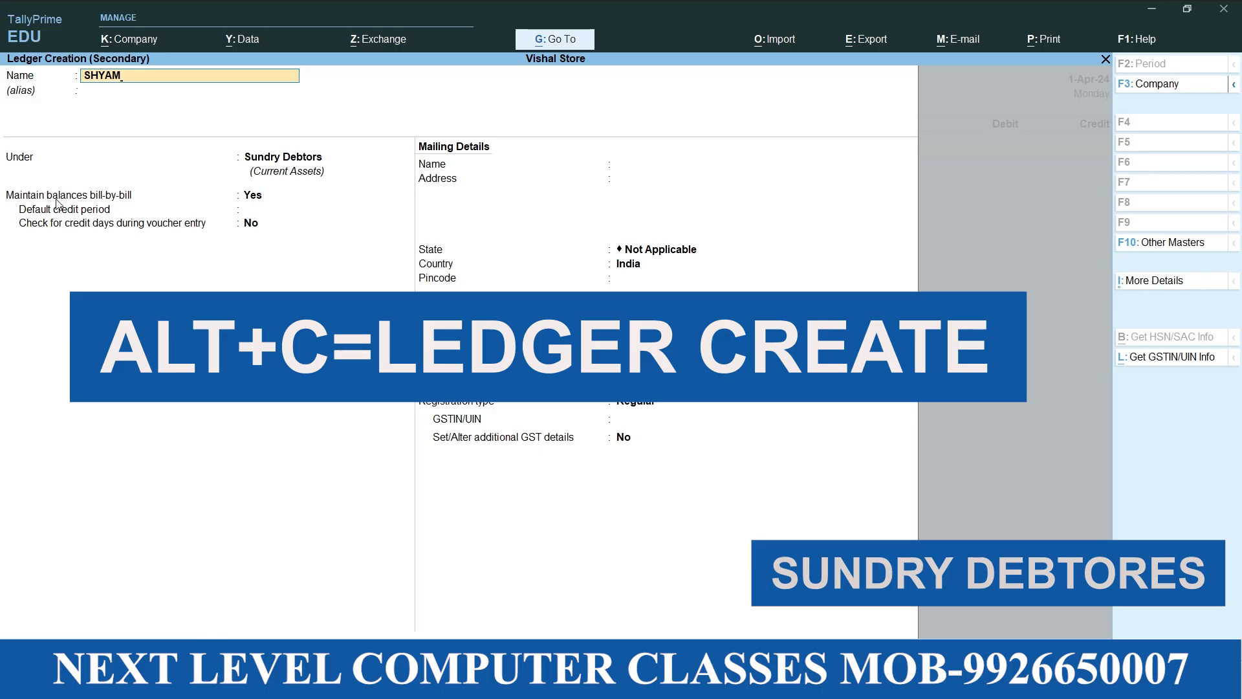
pyautogui.press('Return')
pyautogui.press('Return')
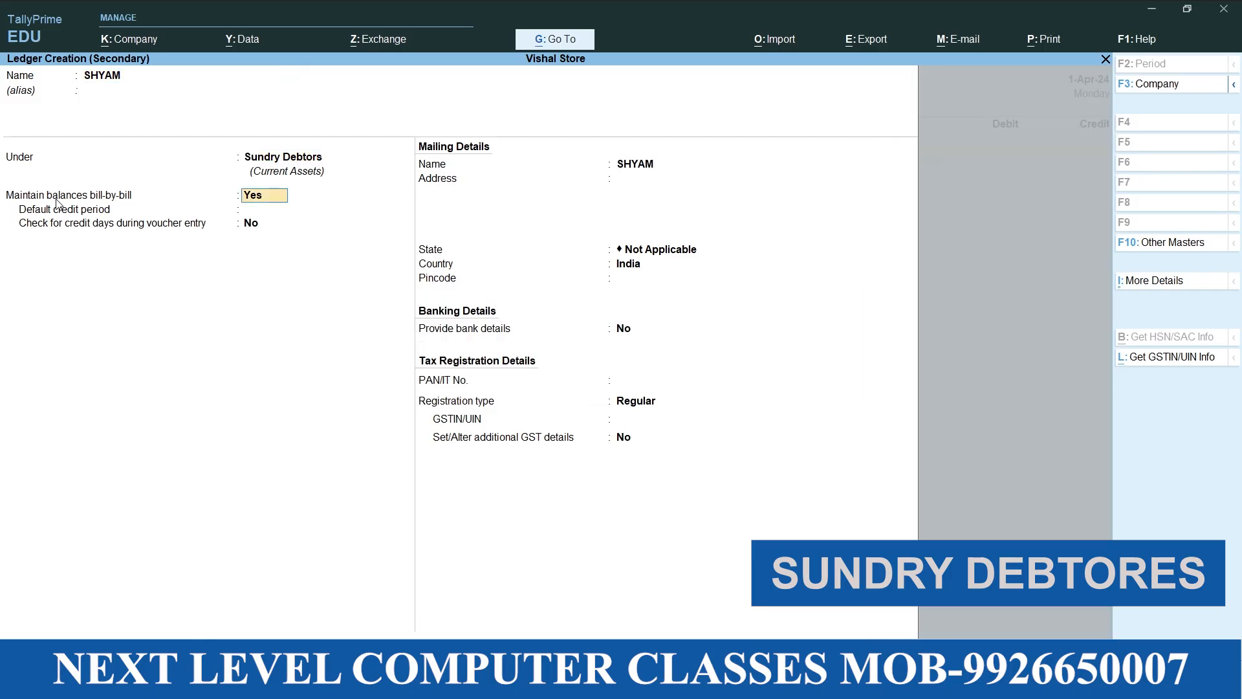
pyautogui.press('Return')
# Leave the fifth sales voucher's dispatch details empty and accept the customer's default party details
pyautogui.press('Return')
pyautogui.press('Return')
pyautogui.press('Return')
pyautogui.press('Return')
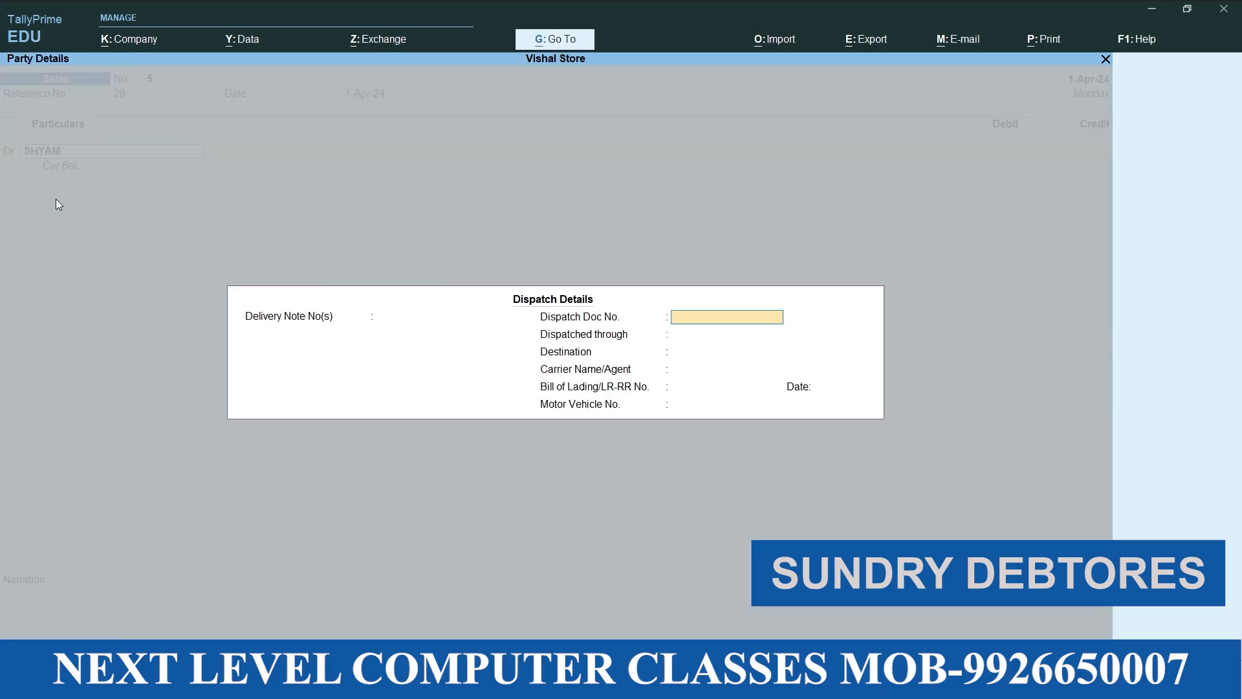
pyautogui.press('Return')
pyautogui.press('Return')
pyautogui.press('Return')
pyautogui.press('Return')
pyautogui.press('Return')
pyautogui.press('Return')
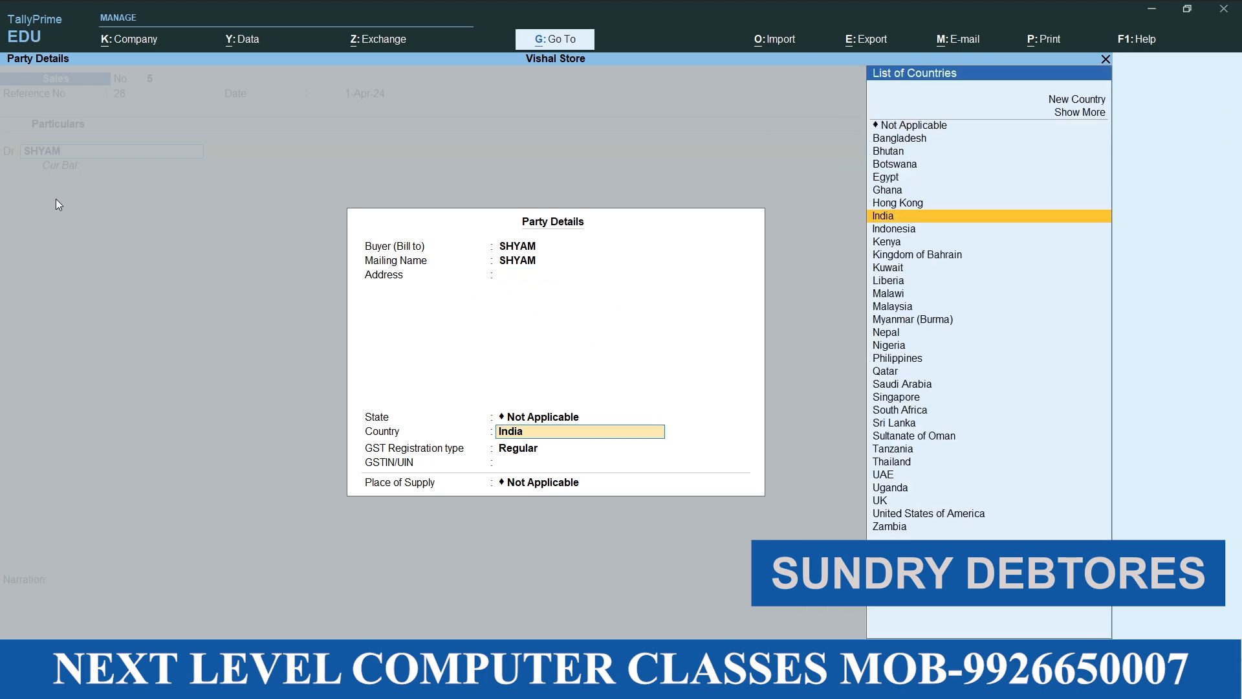
pyautogui.press('Return')
pyautogui.press('Return')
pyautogui.press('Return')
# Debit the second credit customer with 20000 as bill-wise New Ref 5
pyautogui.write('20,000')
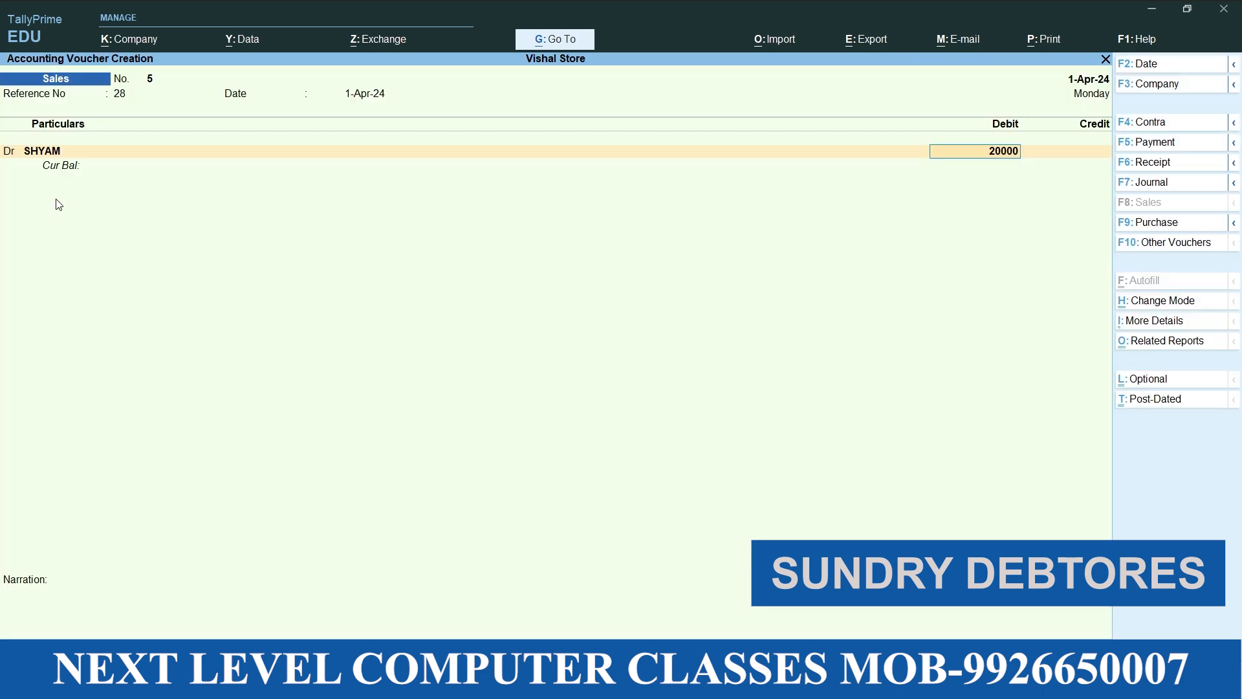
pyautogui.press('Return')
# Credit Sales with 20000 and save the fifth sales voucher without inventory allocation or narration
pyautogui.press('Return')
pyautogui.press('Return')
pyautogui.press('Return')
pyautogui.press('Return')
pyautogui.press('Return')
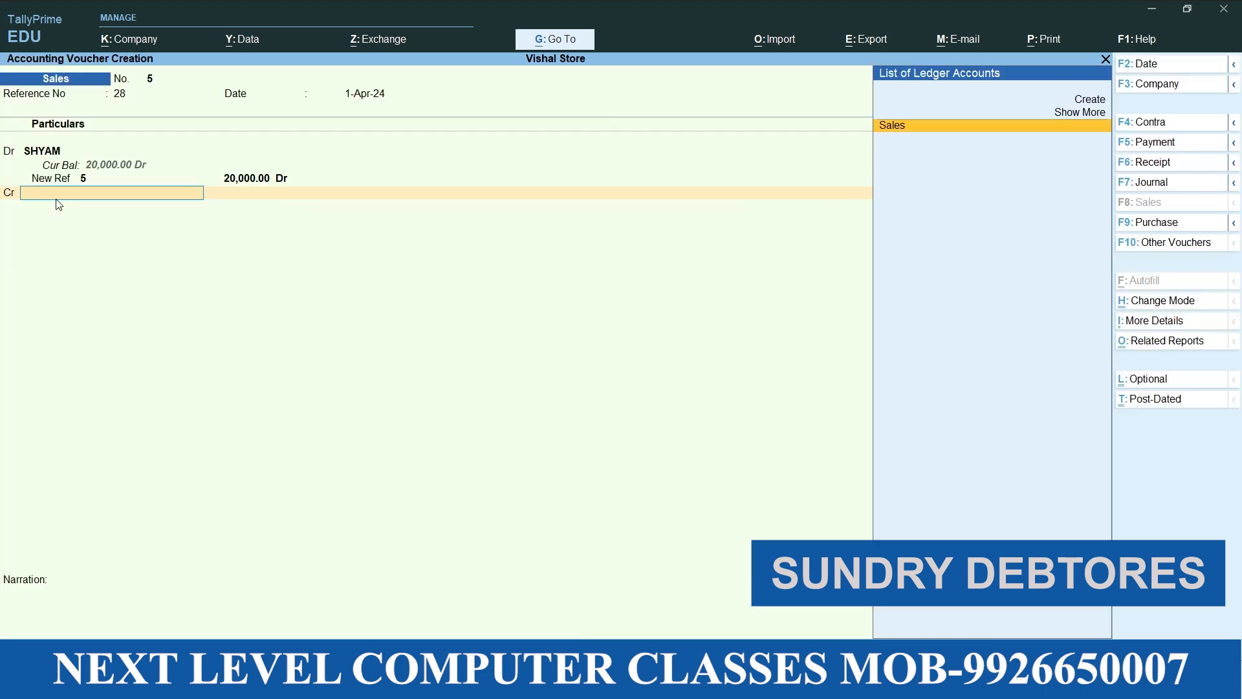
pyautogui.press('Return')
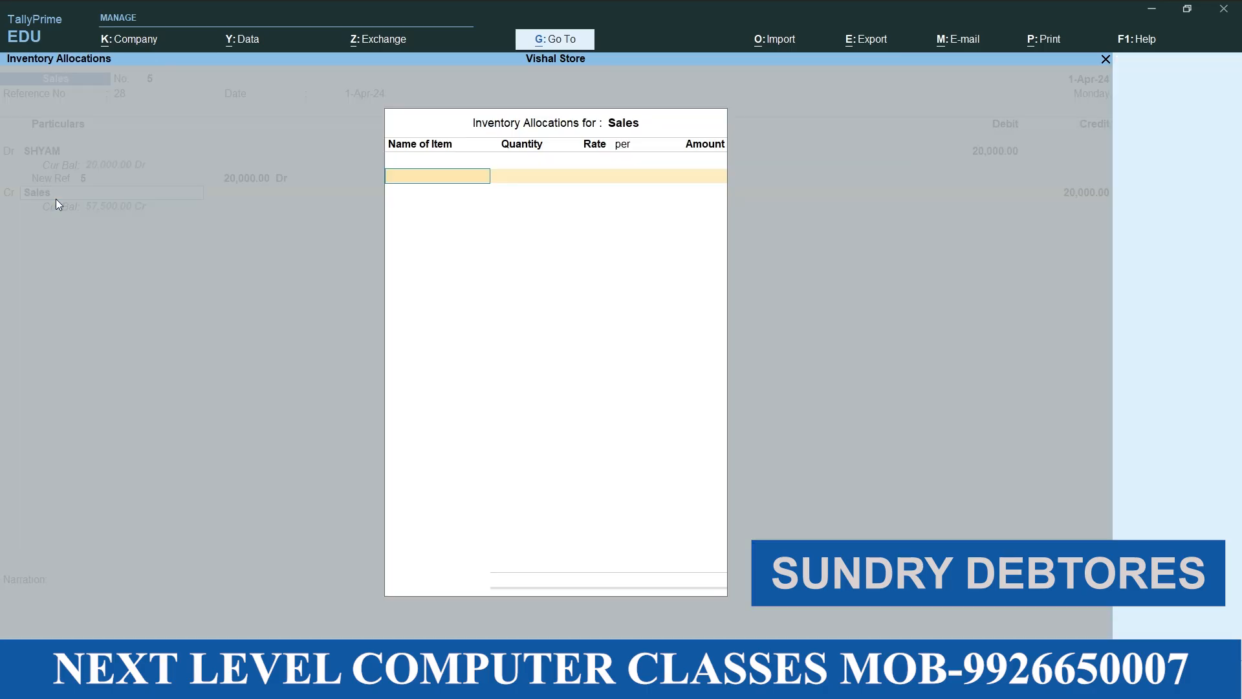
pyautogui.press('Return')
pyautogui.press('Return')
pyautogui.press('Return')
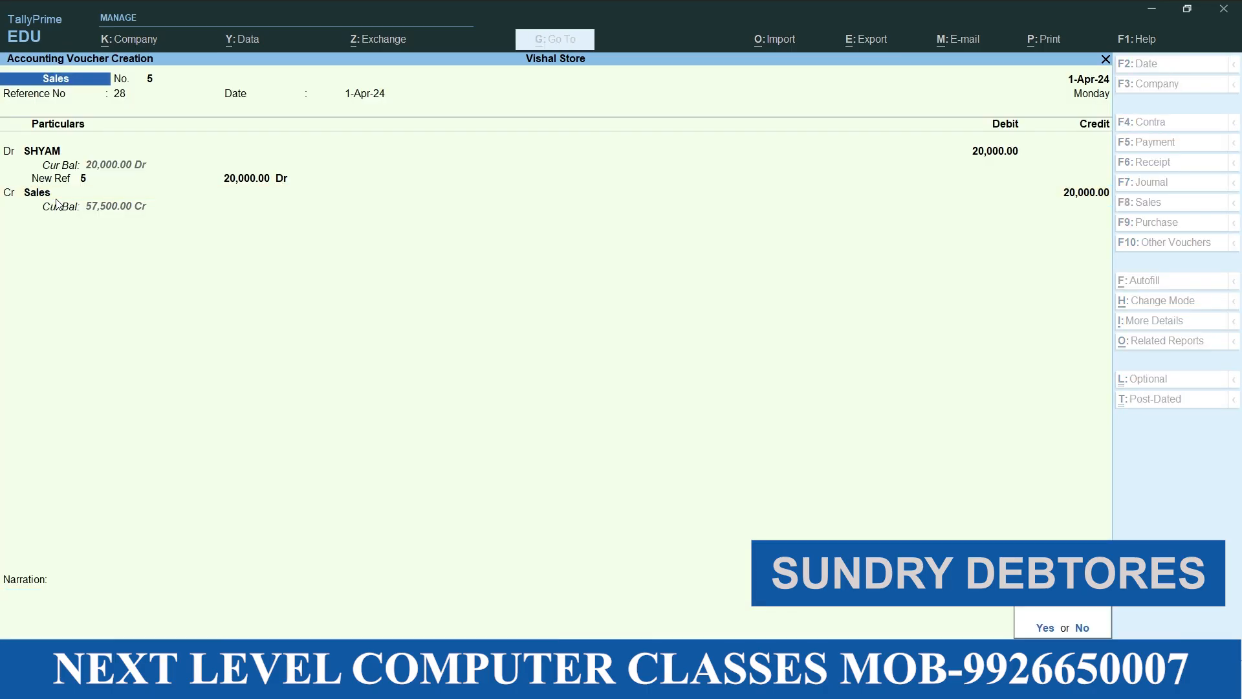
# Give the sixth sales voucher reference number 30, dated 1-Apr-24
pyautogui.press('Return')
pyautogui.write('30')
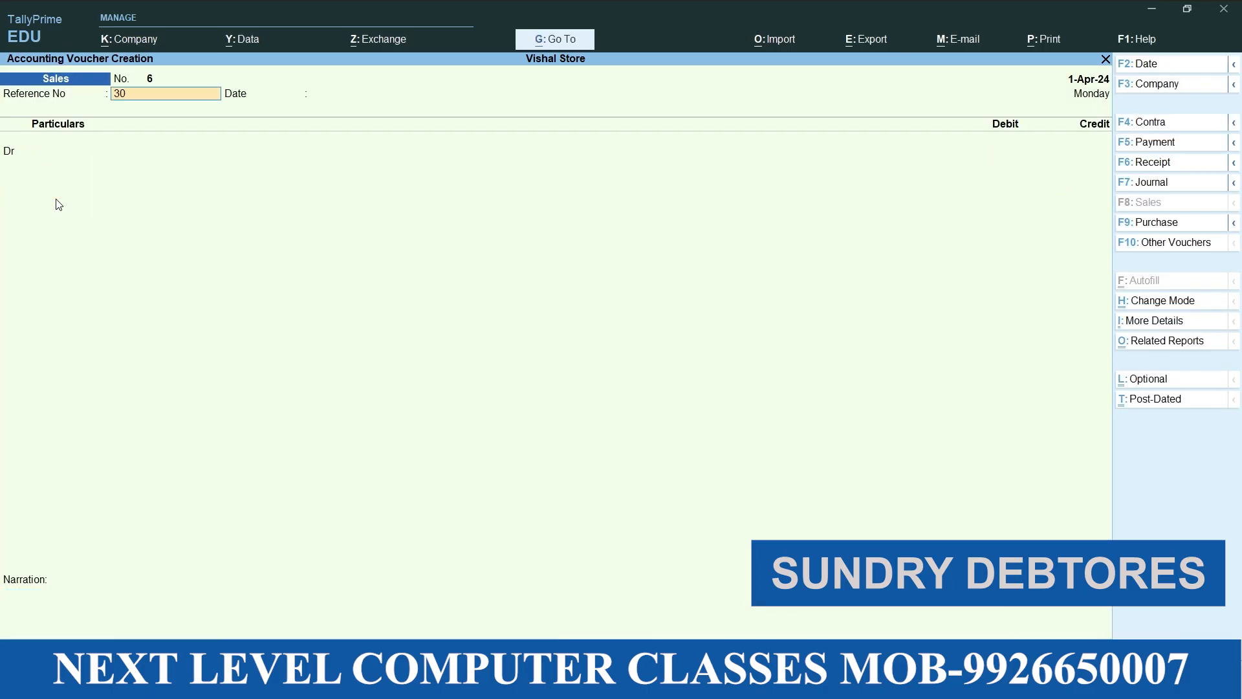
pyautogui.press('Return')
pyautogui.press('Return')
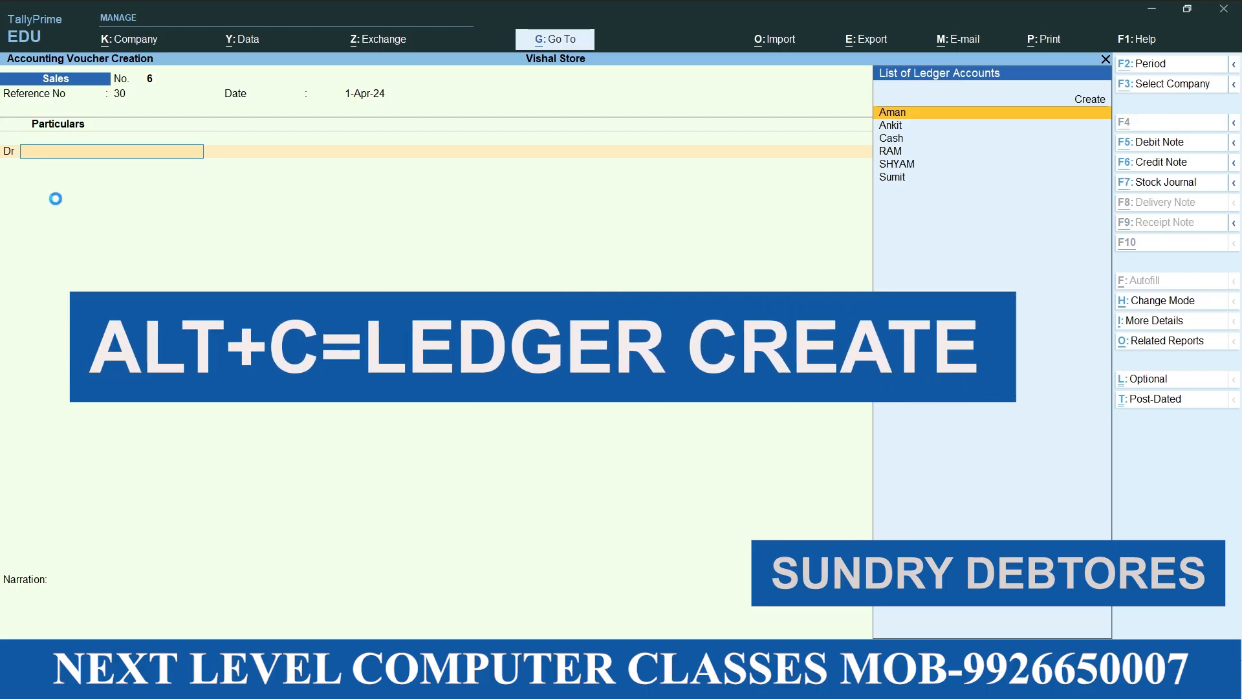
# Create a ledger for the third credit customer under Sundry Debtors with bill-by-bill balances from the sixth sales voucher
pyautogui.hotkey('alt', 'c')
pyautogui.write('PANKAJ')
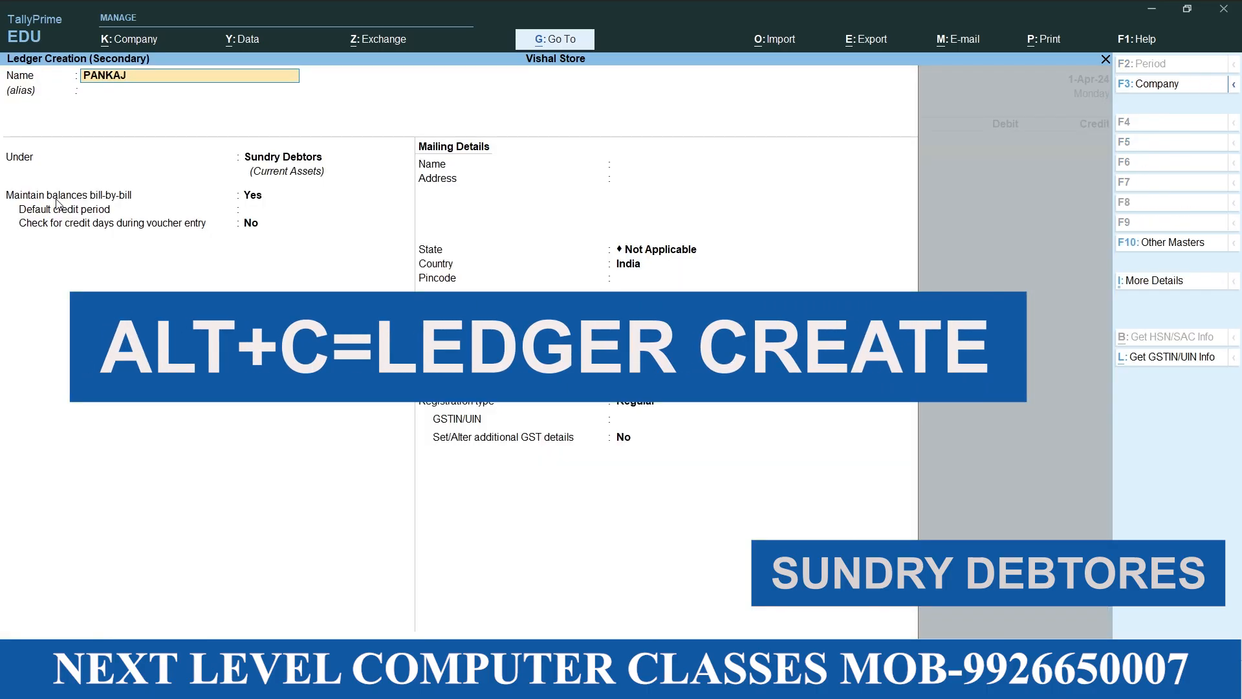
pyautogui.press('Return')
pyautogui.press('Return')
pyautogui.press('Return')
pyautogui.press('Return')
pyautogui.press('Return')
pyautogui.press('Return')
pyautogui.press('Return')
pyautogui.press('Return')
pyautogui.press('Return')
pyautogui.press('Return')
pyautogui.press('Return')
pyautogui.press('Return')
pyautogui.press('Return')
pyautogui.press('Return')
pyautogui.press('Return')
pyautogui.press('Return')
pyautogui.press('Return')
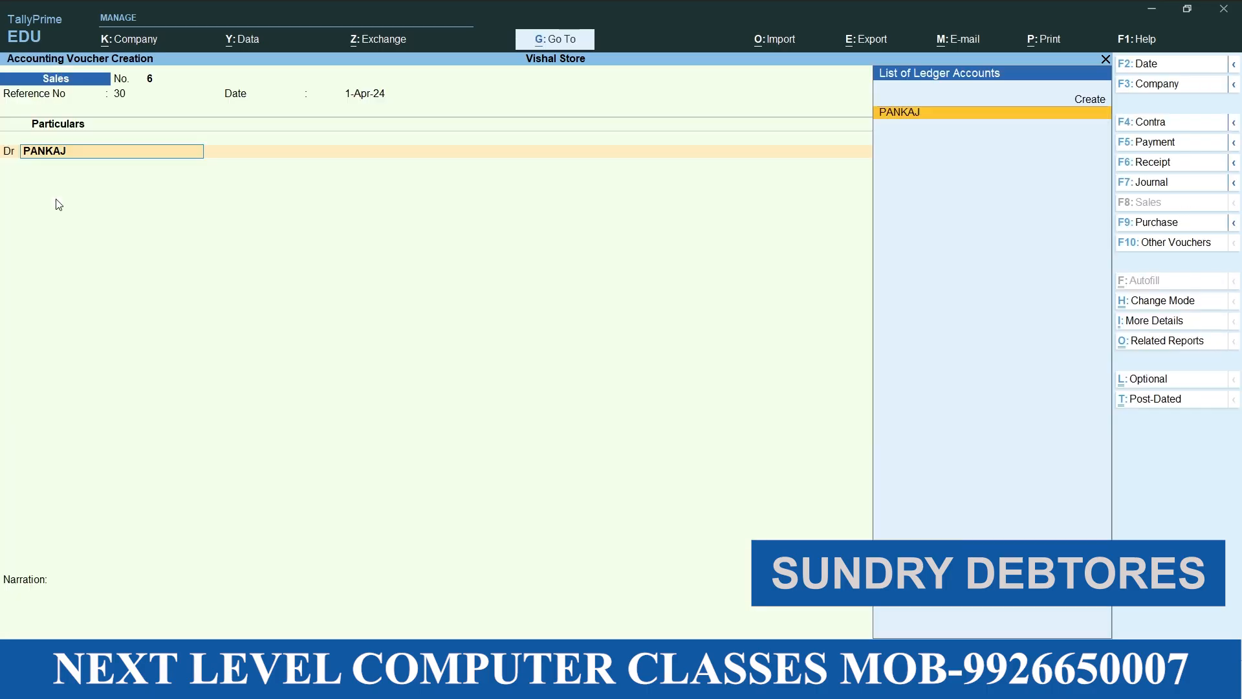
# Select the third credit customer as debit party, leave the dispatch details empty and accept the default party details
pyautogui.press('Return')
pyautogui.press('Return')
pyautogui.press('Return')
pyautogui.press('Return')
pyautogui.press('Return')
pyautogui.press('Return')
pyautogui.press('Return')
pyautogui.press('Return')
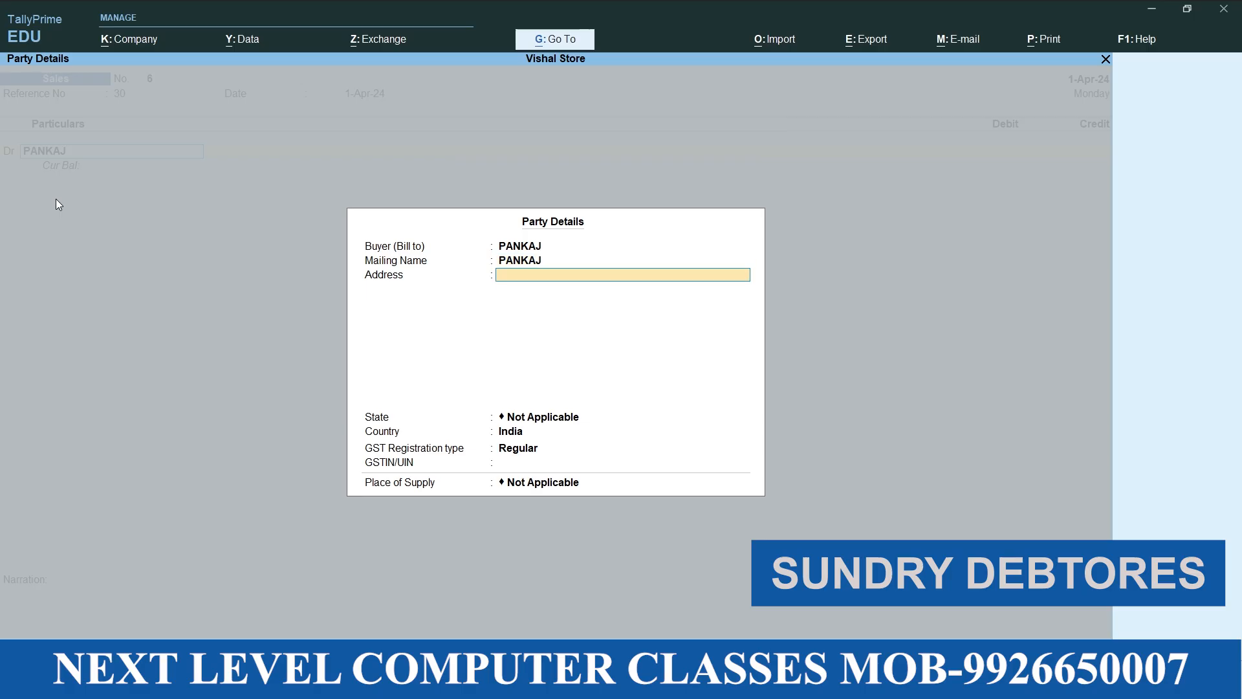
pyautogui.press('Return')
pyautogui.press('Return')
pyautogui.press('Return')
pyautogui.press('Return')
pyautogui.press('Return')
pyautogui.press('Return')
# Debit the third credit customer with 3000 as bill-wise New Ref 6
pyautogui.write('3,000')
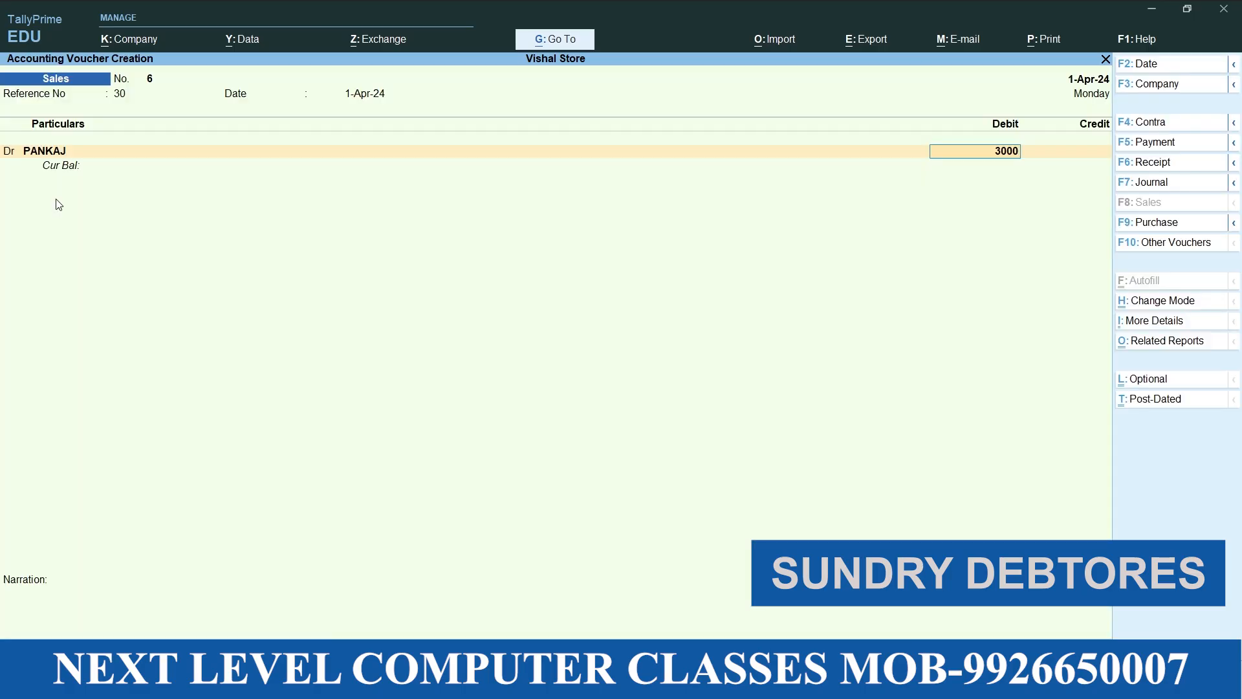
pyautogui.press('Return')
# Credit Sales with 3000 and save the sixth sales voucher without narration
pyautogui.press('Return')
pyautogui.press('Return')
pyautogui.press('Return')
pyautogui.press('Return')
pyautogui.press('Return')
pyautogui.press('Return')
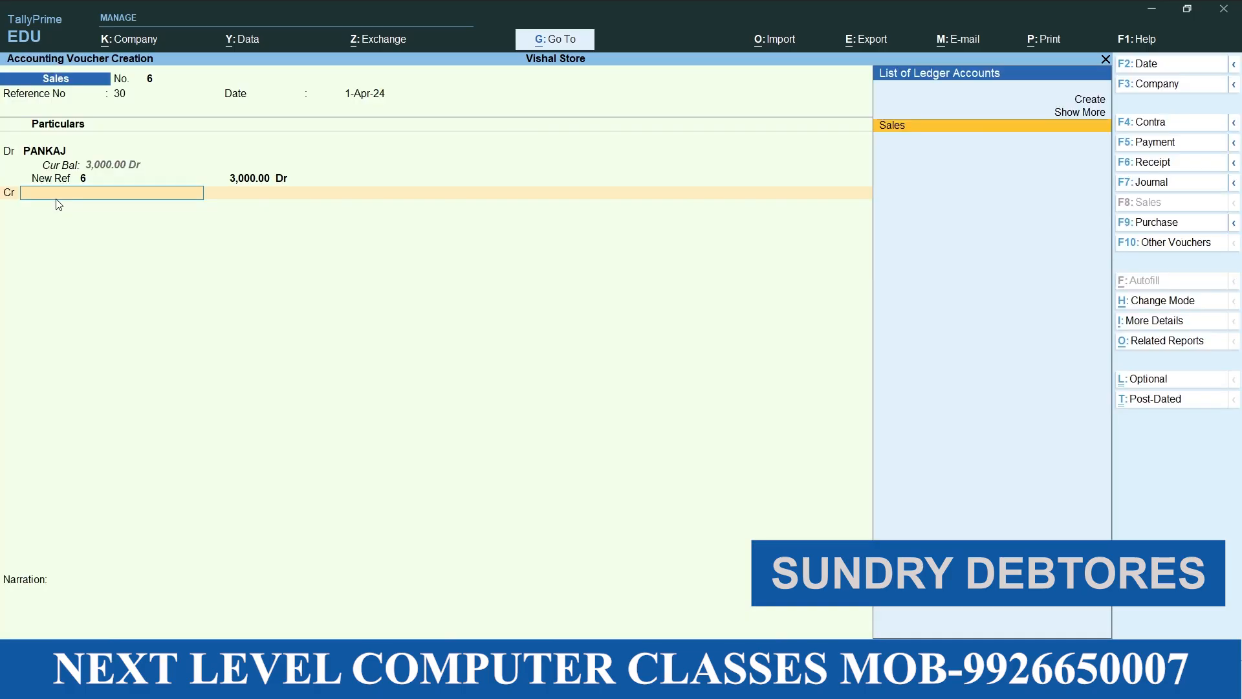
pyautogui.press('Return')
pyautogui.press('Return')
pyautogui.press('Return')
pyautogui.press('Return')
pyautogui.press('Return')
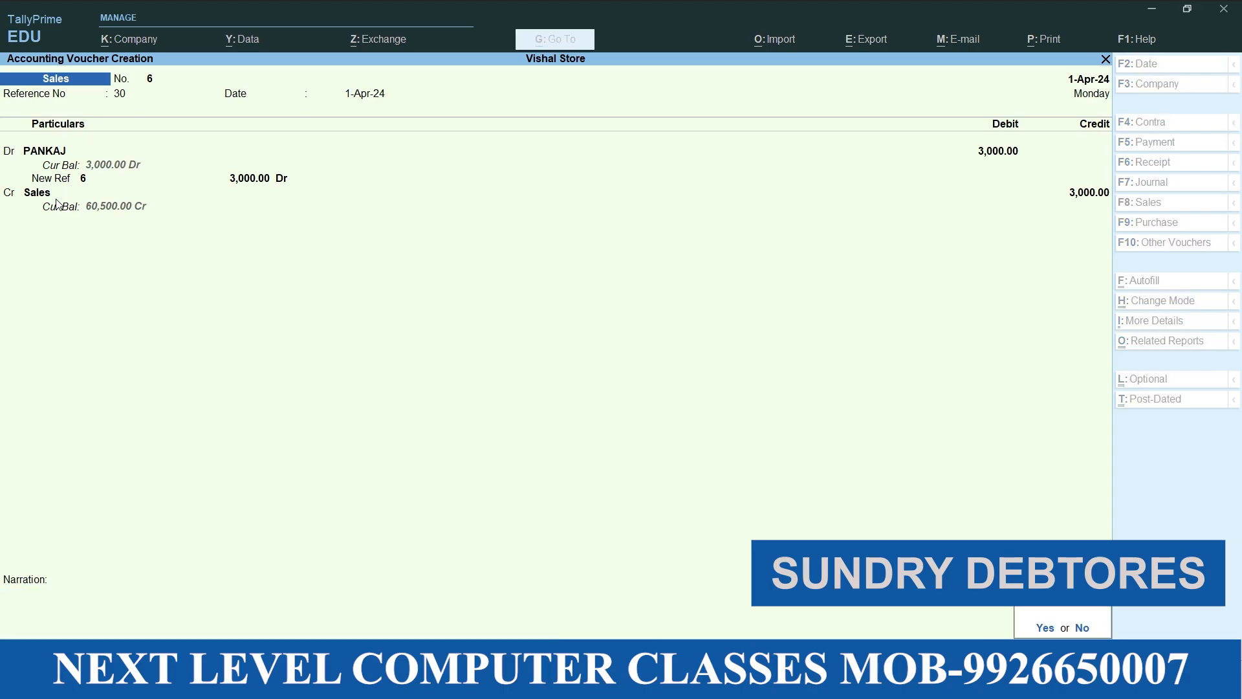
pyautogui.press('Return')
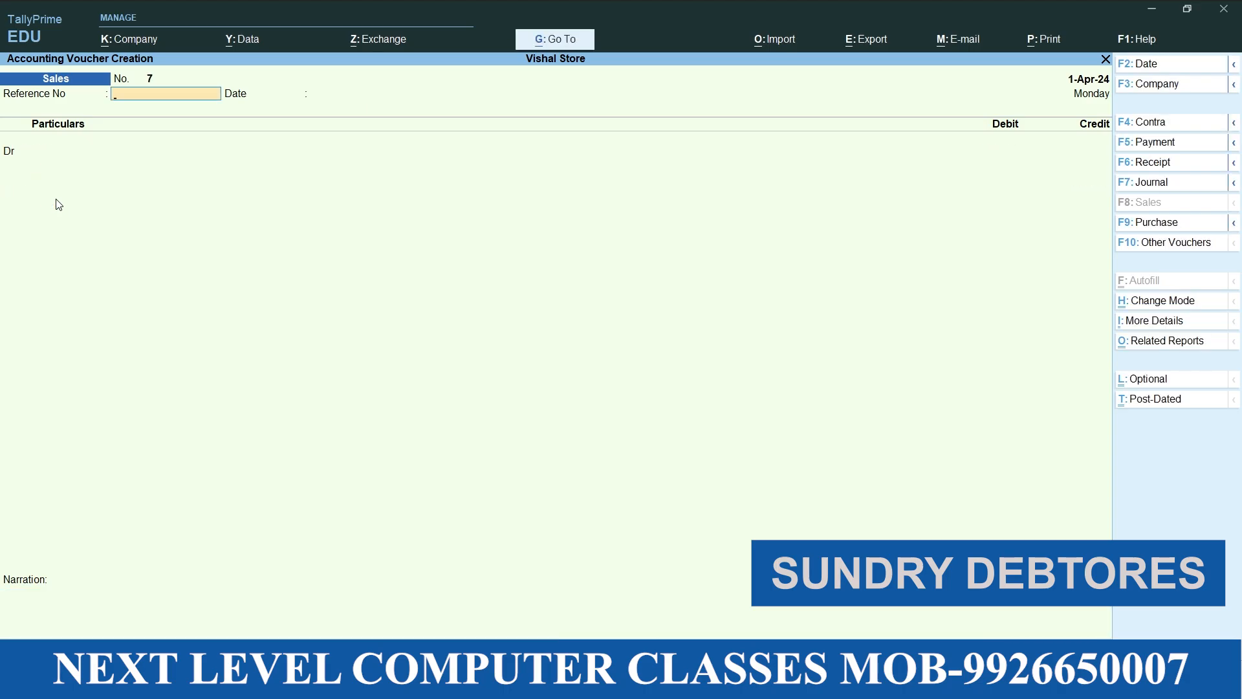
# Leave voucher entry and open the Profit & Loss A/c report of Vishal Store
pyautogui.press('Escape')
pyautogui.press('Down')
pyautogui.press('Down')
pyautogui.press('Down')
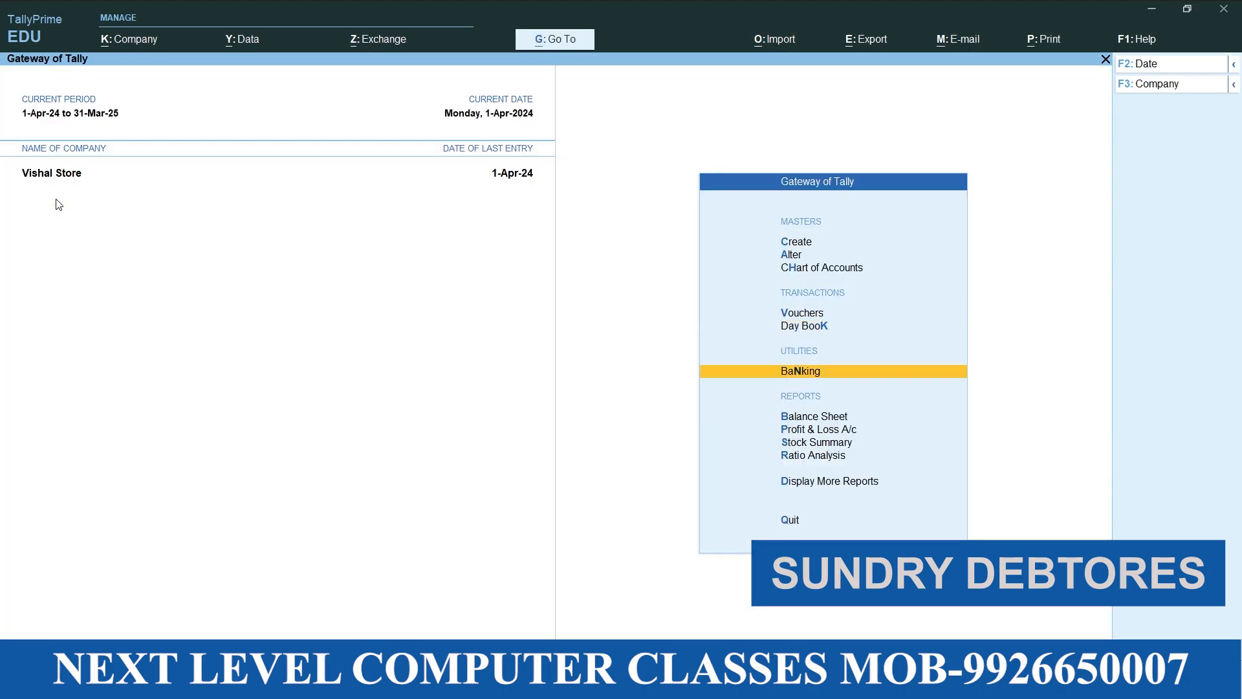
pyautogui.press('Down')
pyautogui.press('Return')
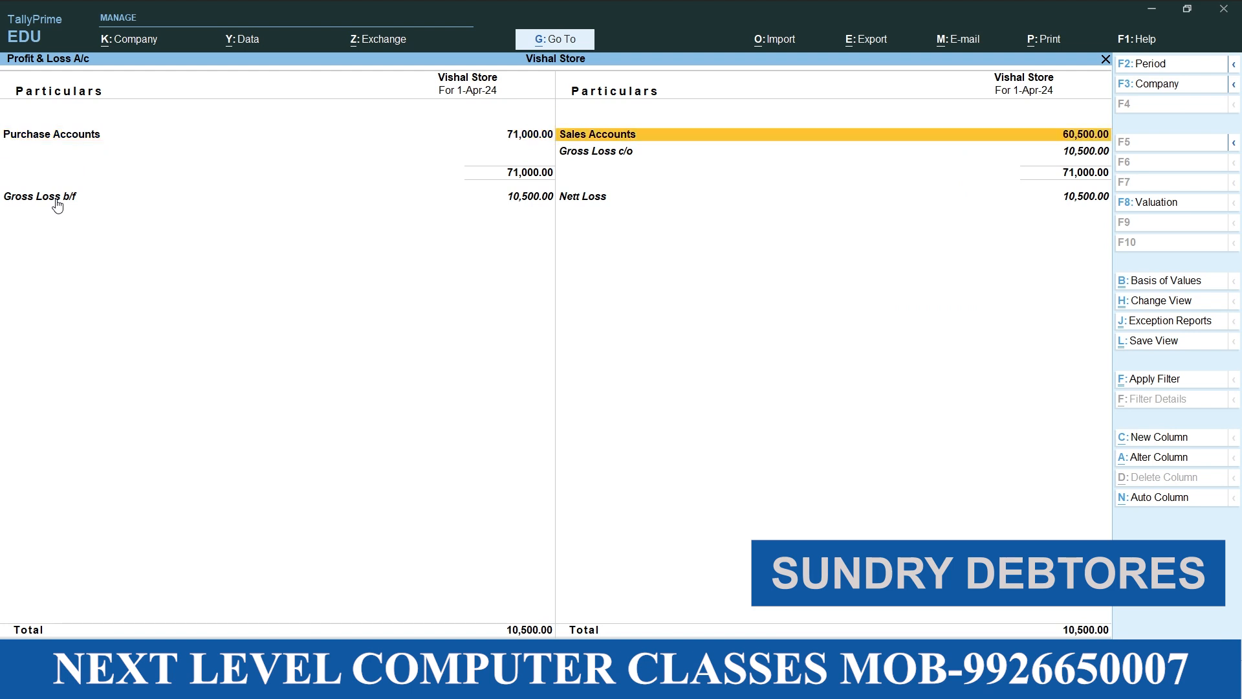
# Drill down from Sales Accounts through the Sales ledger's monthly summary to the April vouchers
pyautogui.press('Right')
pyautogui.press('Return')
pyautogui.press('Return')
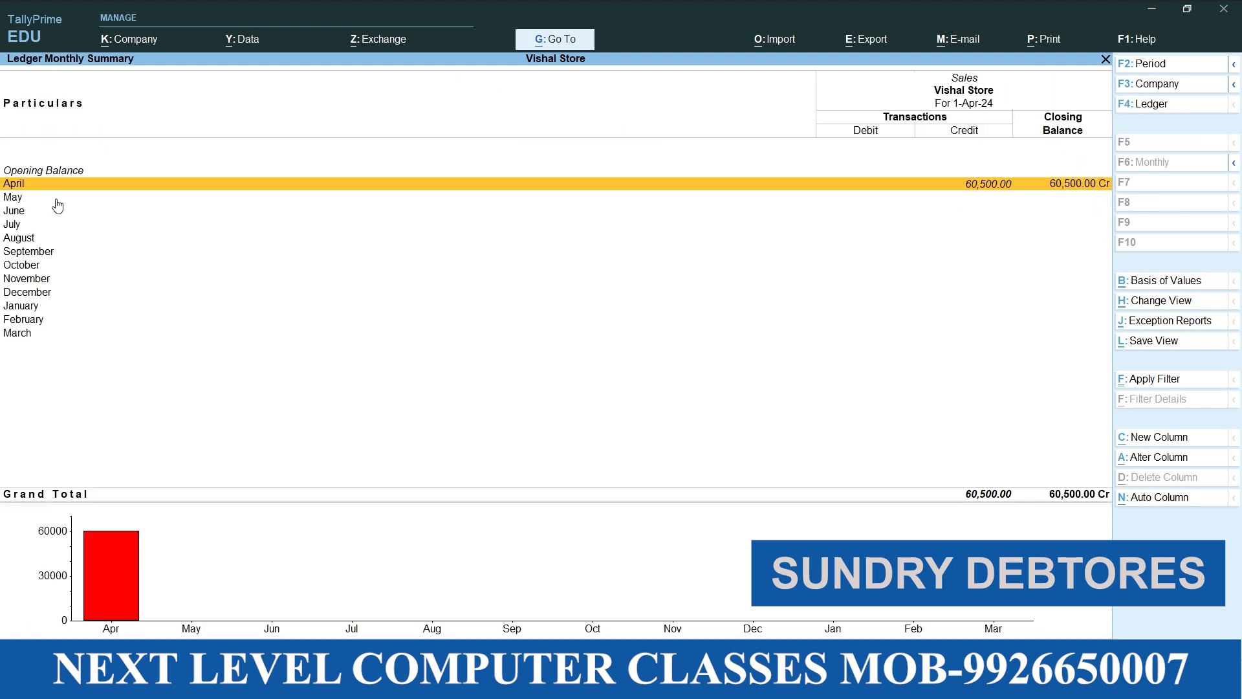
pyautogui.press('Return')
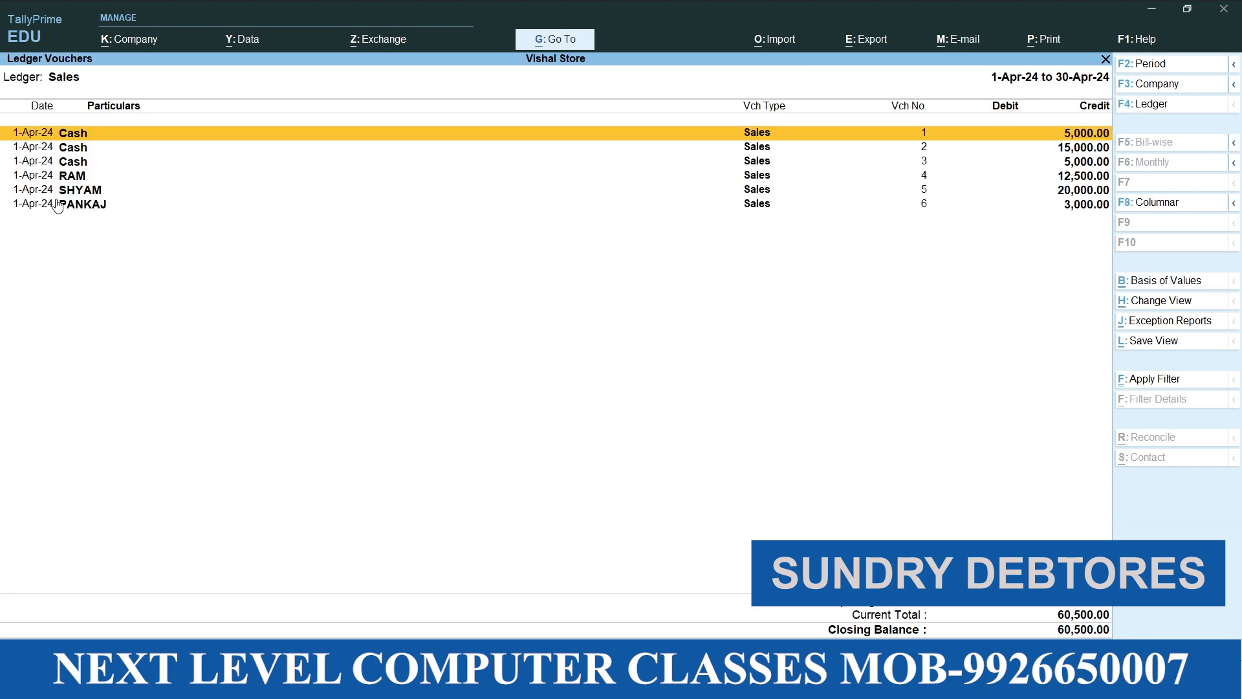
# Examine the cash and credit entries in the Sales ledger's April voucher list one by one
pyautogui.press('Down')
pyautogui.press('Down')
pyautogui.press('Down')
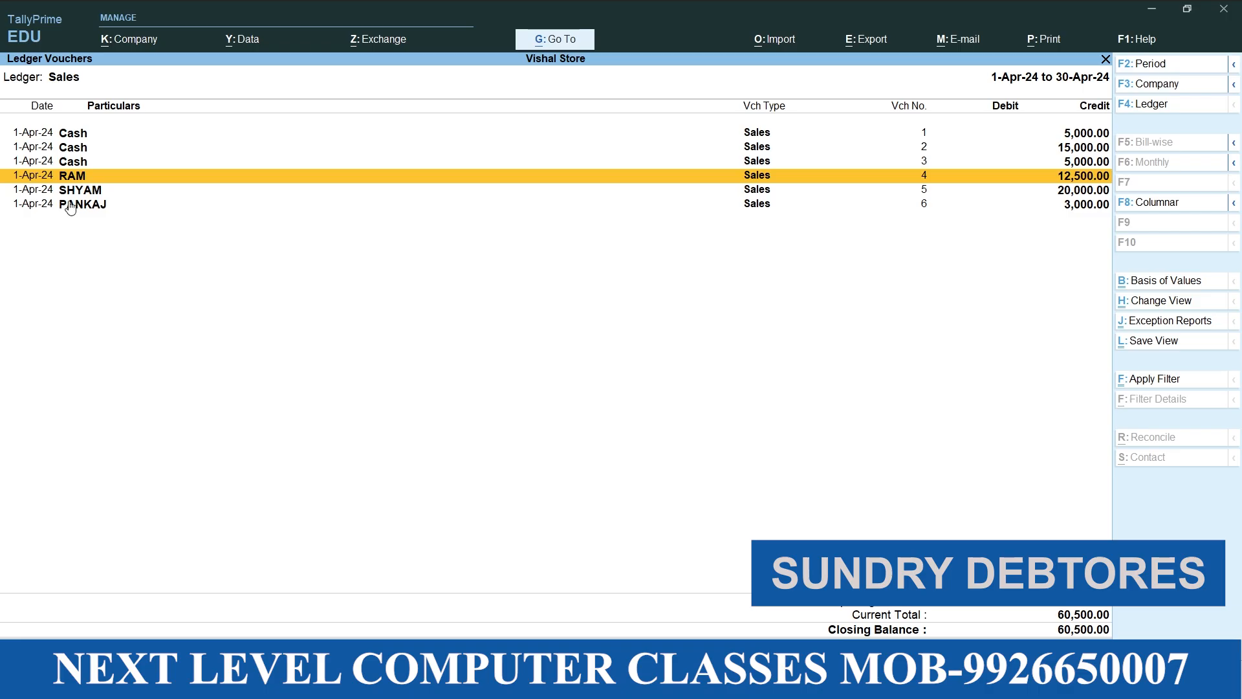
pyautogui.click(95, 211)
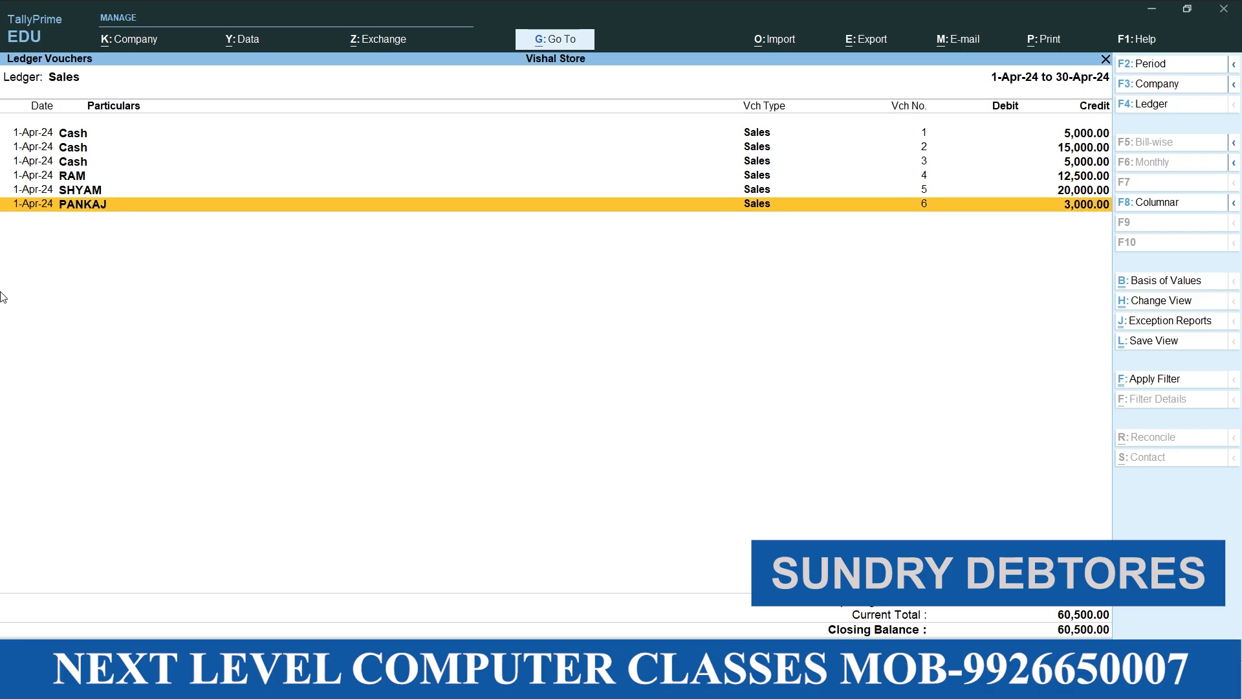
pyautogui.click(57, 134)
pyautogui.click(71, 147)
pyautogui.click(79, 162)
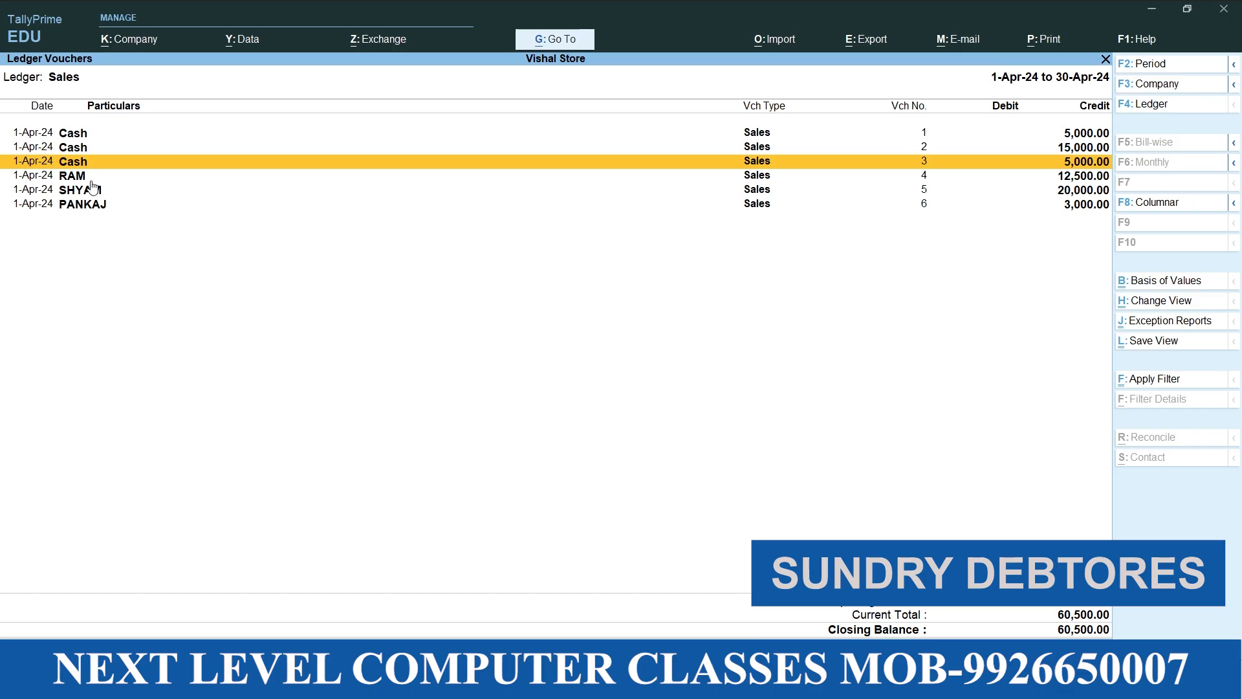
pyautogui.click(92, 178)
pyautogui.click(91, 191)
pyautogui.click(84, 202)
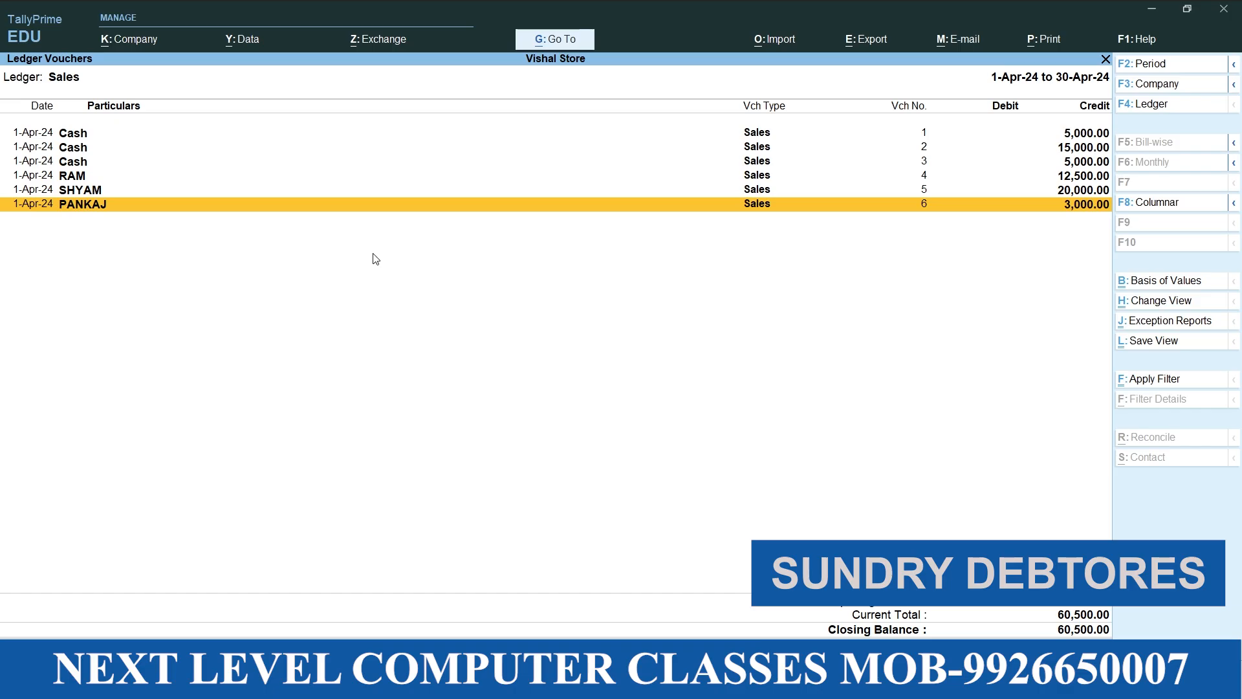
# Close the sales reports back to the Gateway of Tally and open accounting voucher creation
pyautogui.press('Escape')
pyautogui.press('Escape')
pyautogui.press('Escape')
pyautogui.press('Escape')
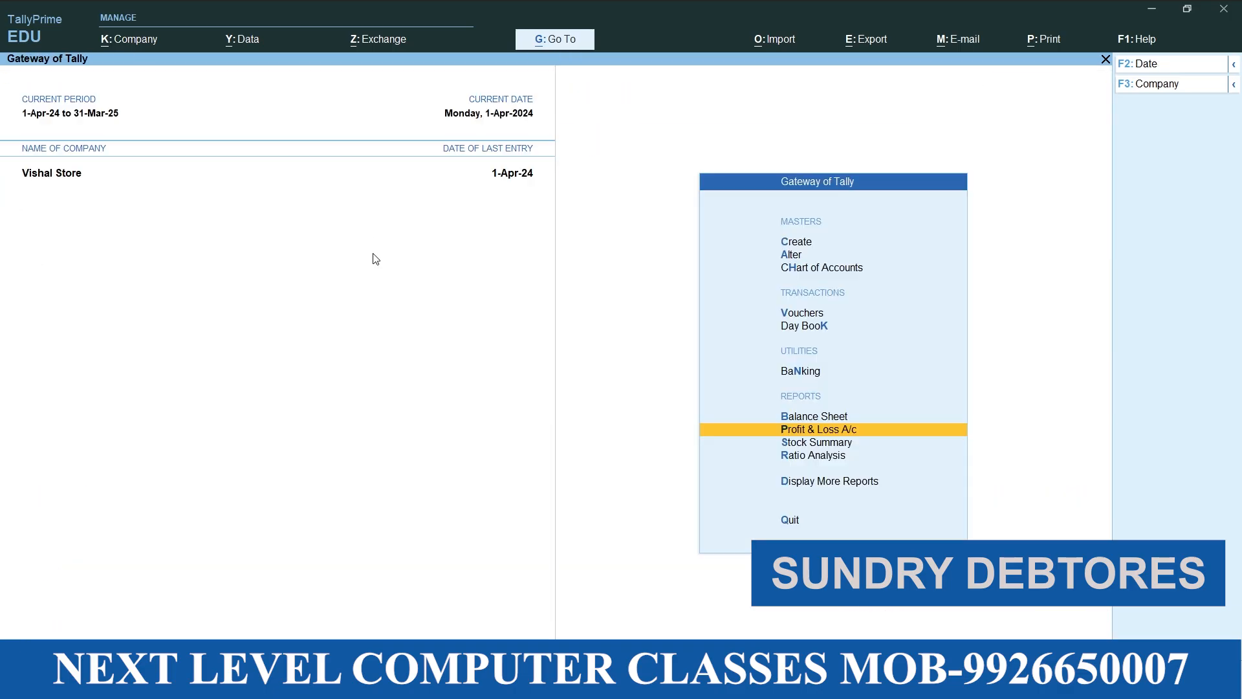
pyautogui.press('Up')
pyautogui.press('Up')
pyautogui.press('Up')
pyautogui.press('Up')
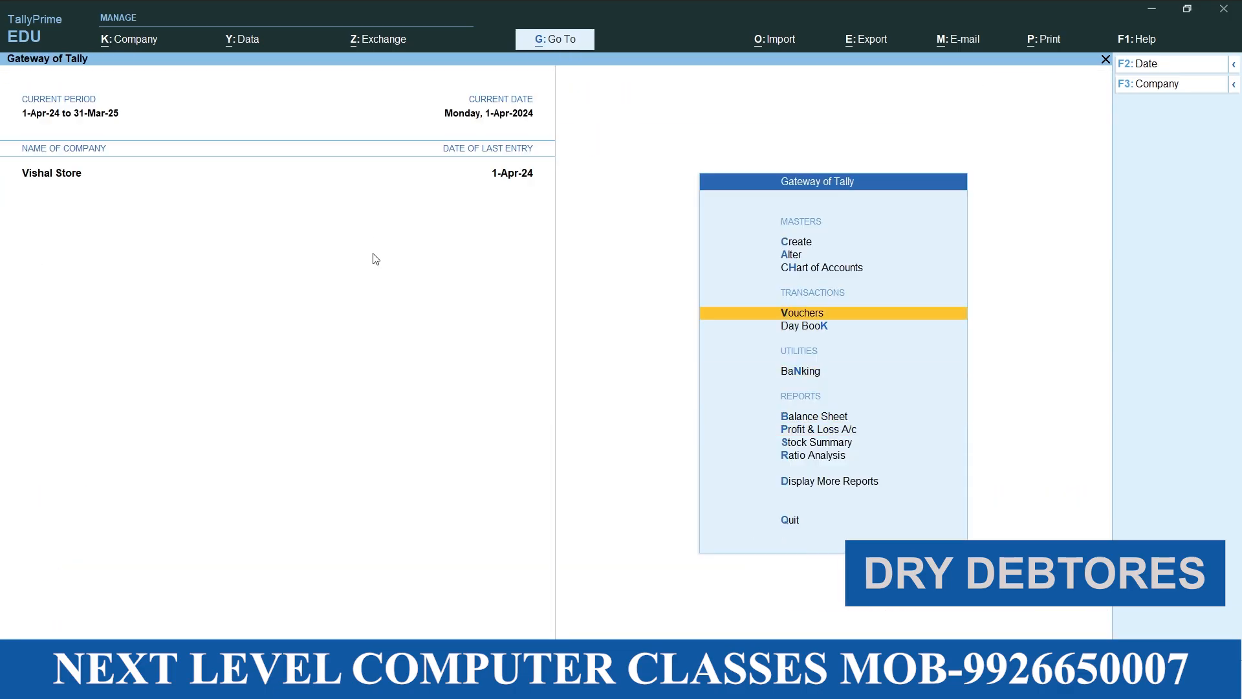
pyautogui.press('Return')
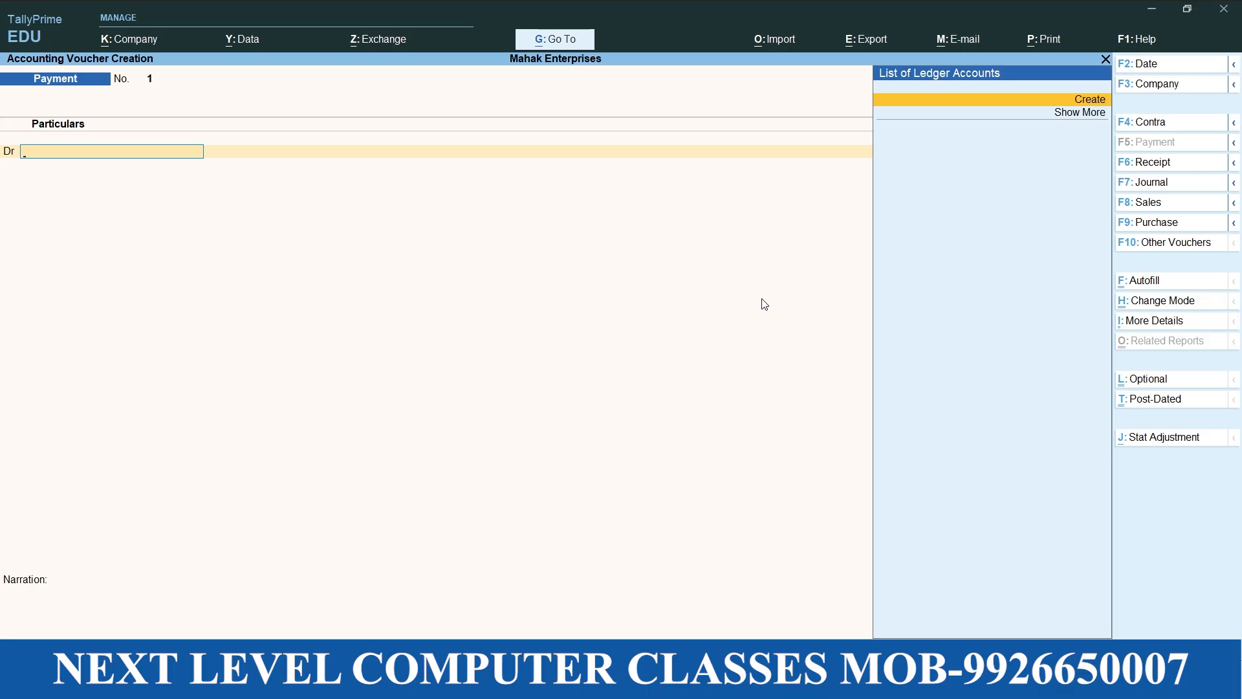